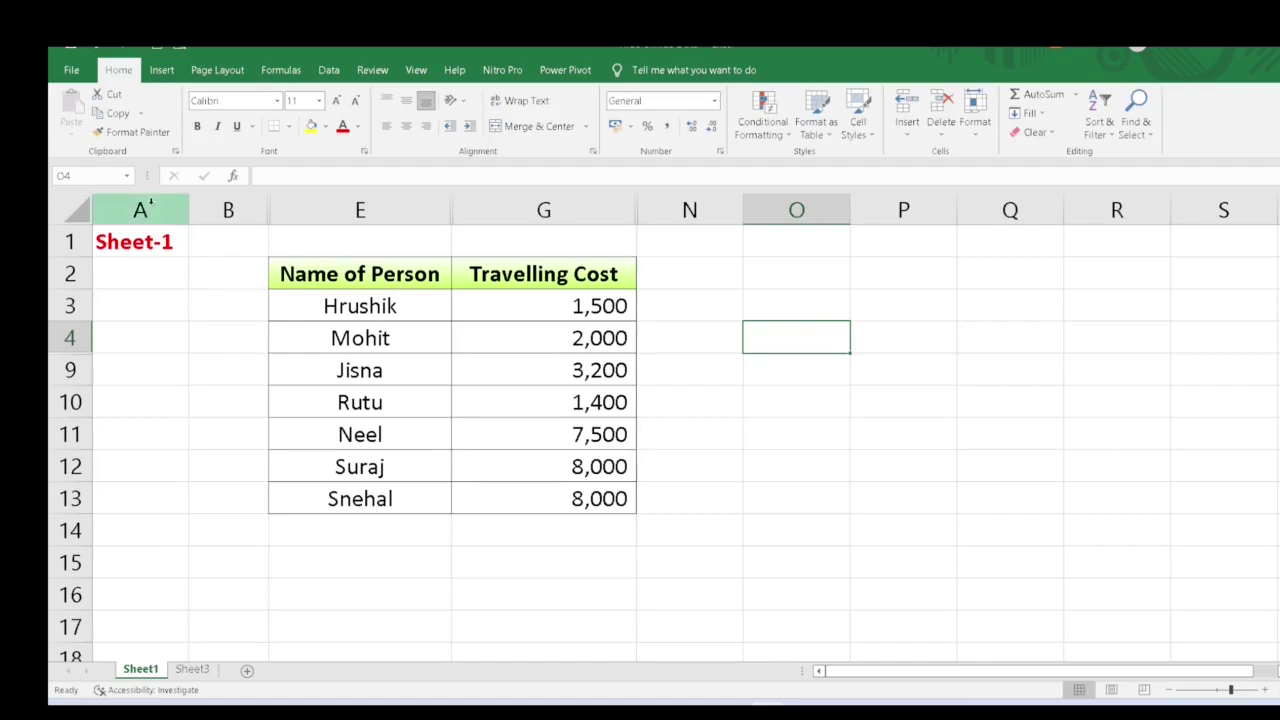
# Step: Examine the column letters and row numbers on Sheet1 and the worksheet tabs for gaps that reveal hidden columns, rows and sheets
pyautogui.click(150, 203)
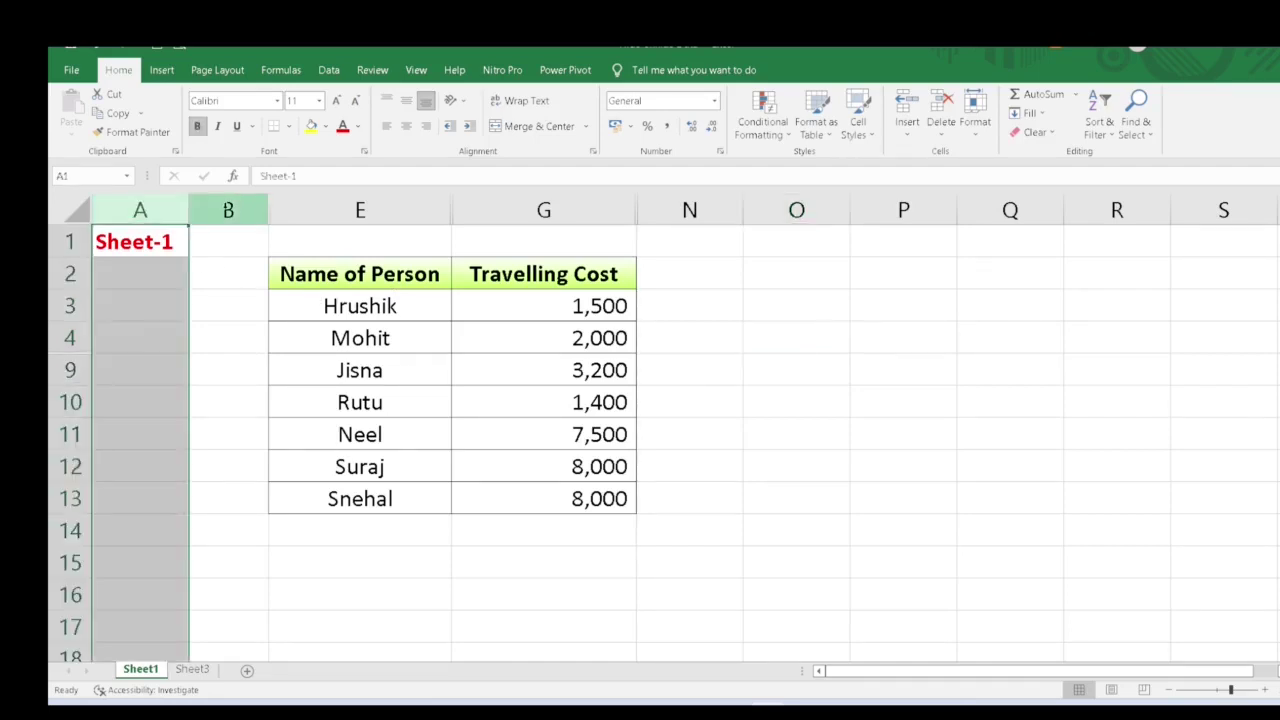
pyautogui.click(228, 208)
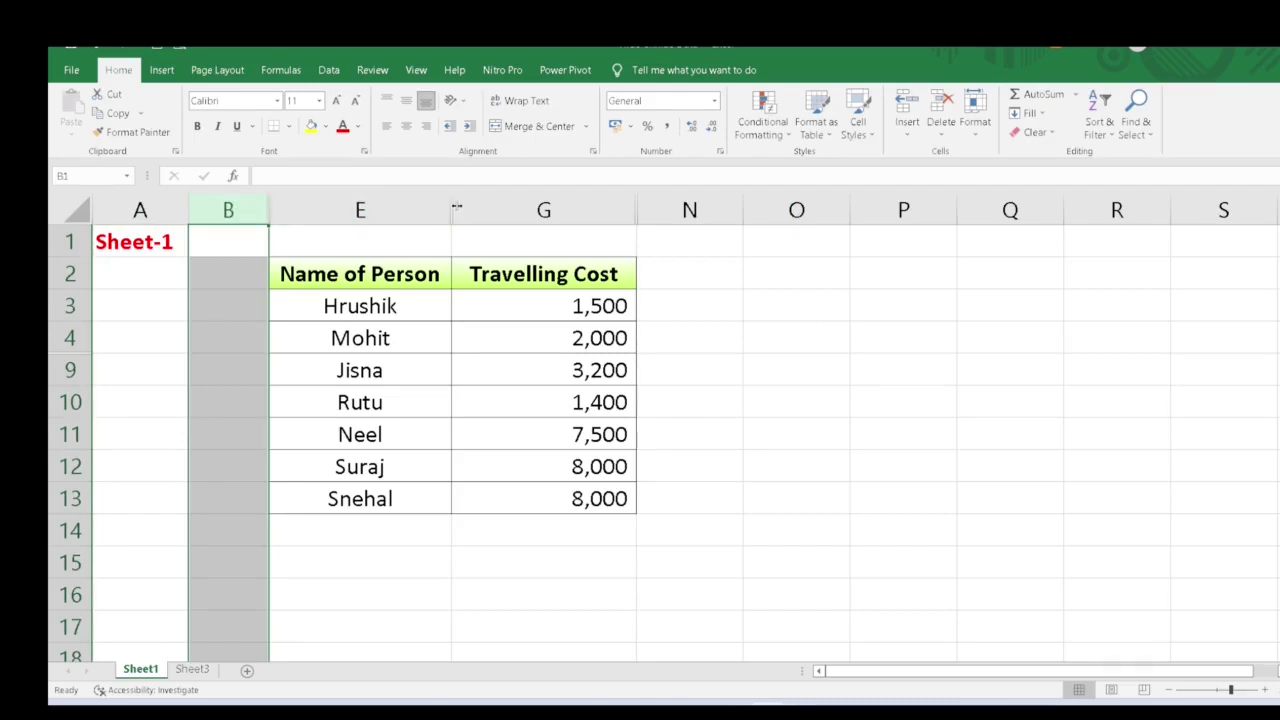
pyautogui.click(825, 356)
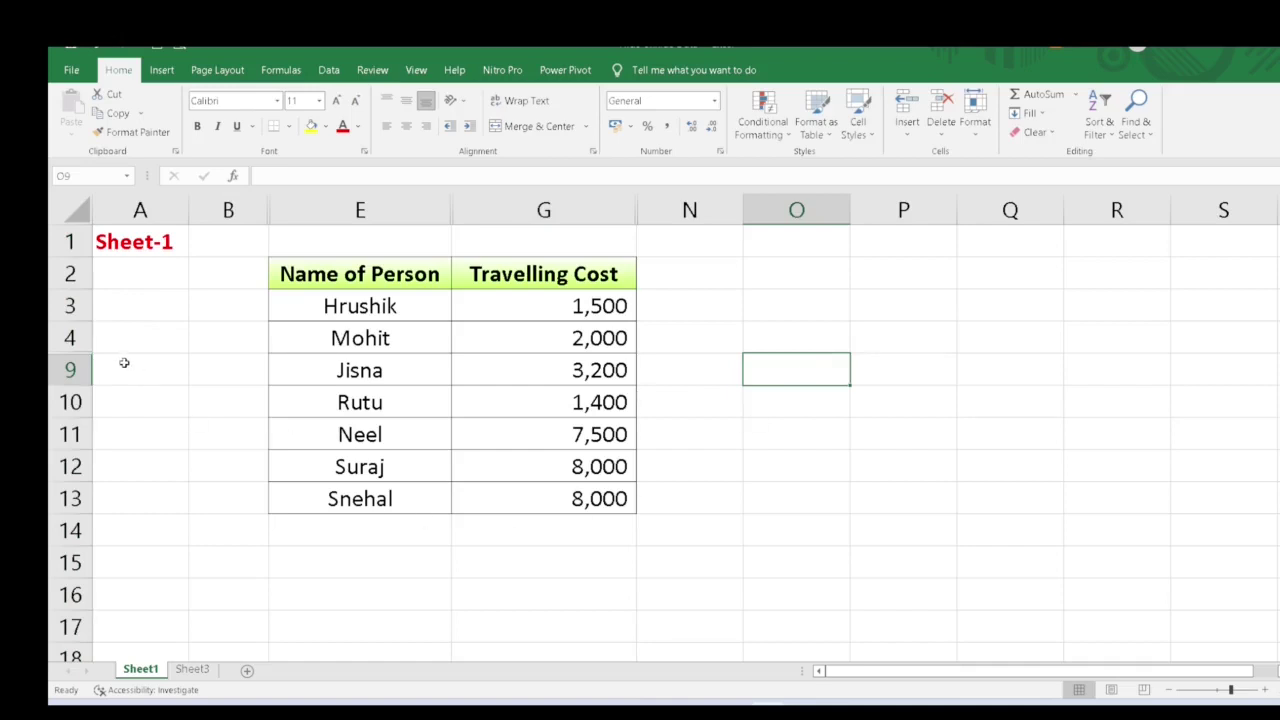
pyautogui.click(72, 338)
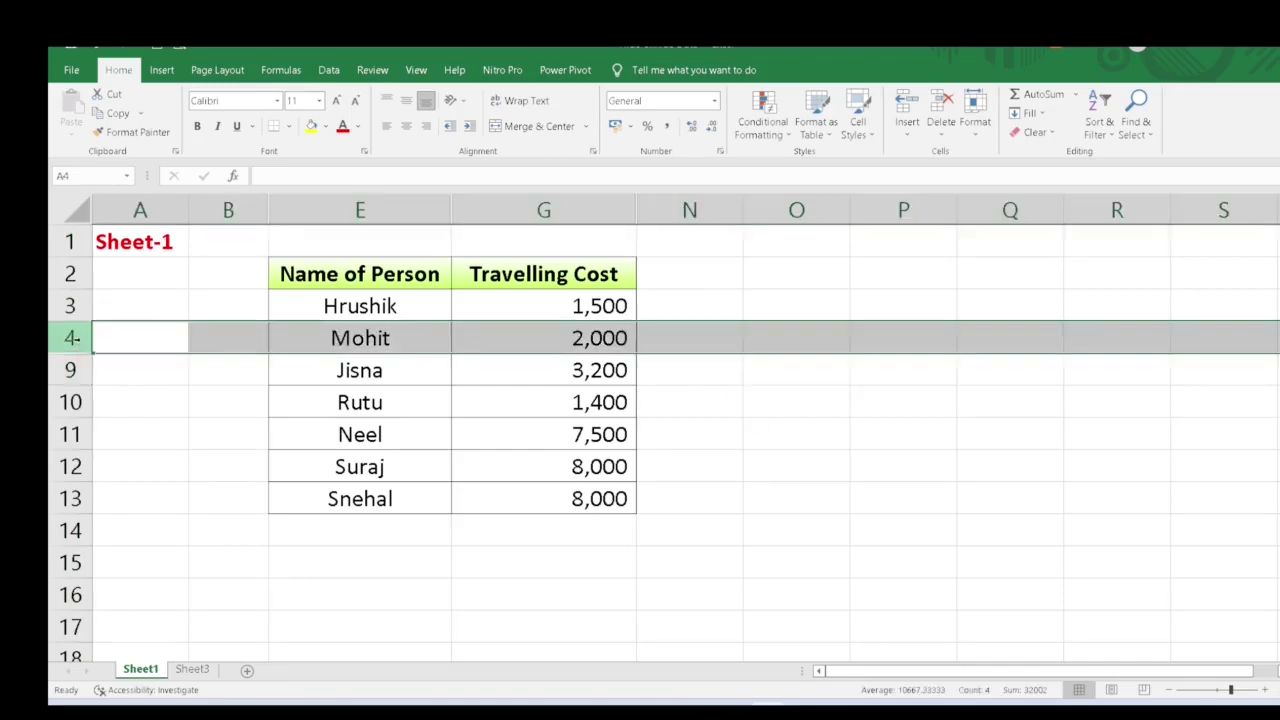
pyautogui.click(70, 370)
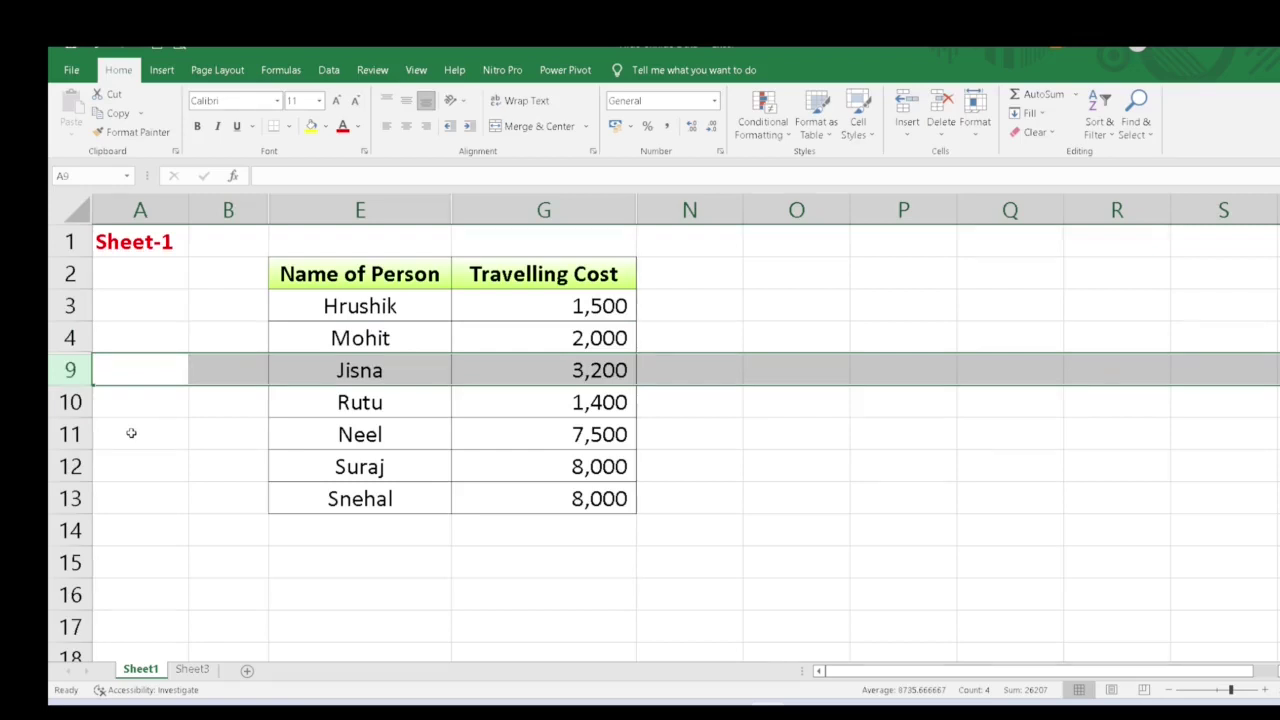
pyautogui.click(155, 245)
pyautogui.click(192, 669)
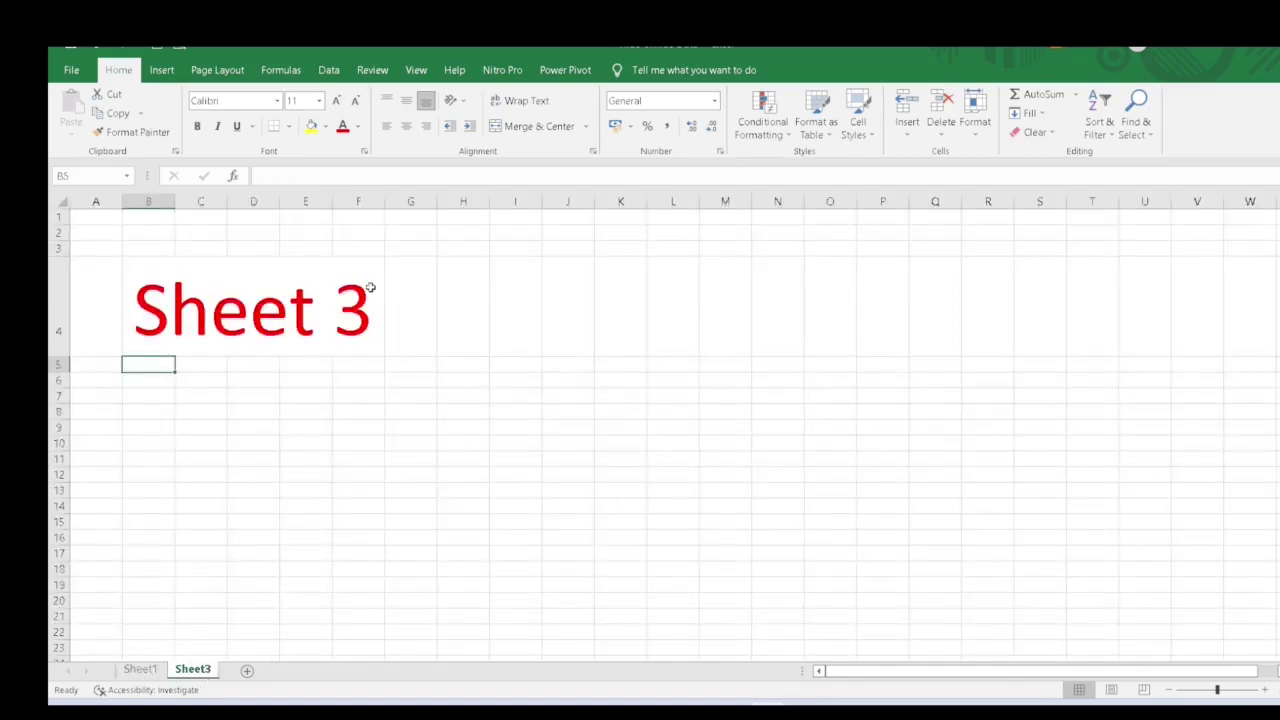
pyautogui.click(140, 669)
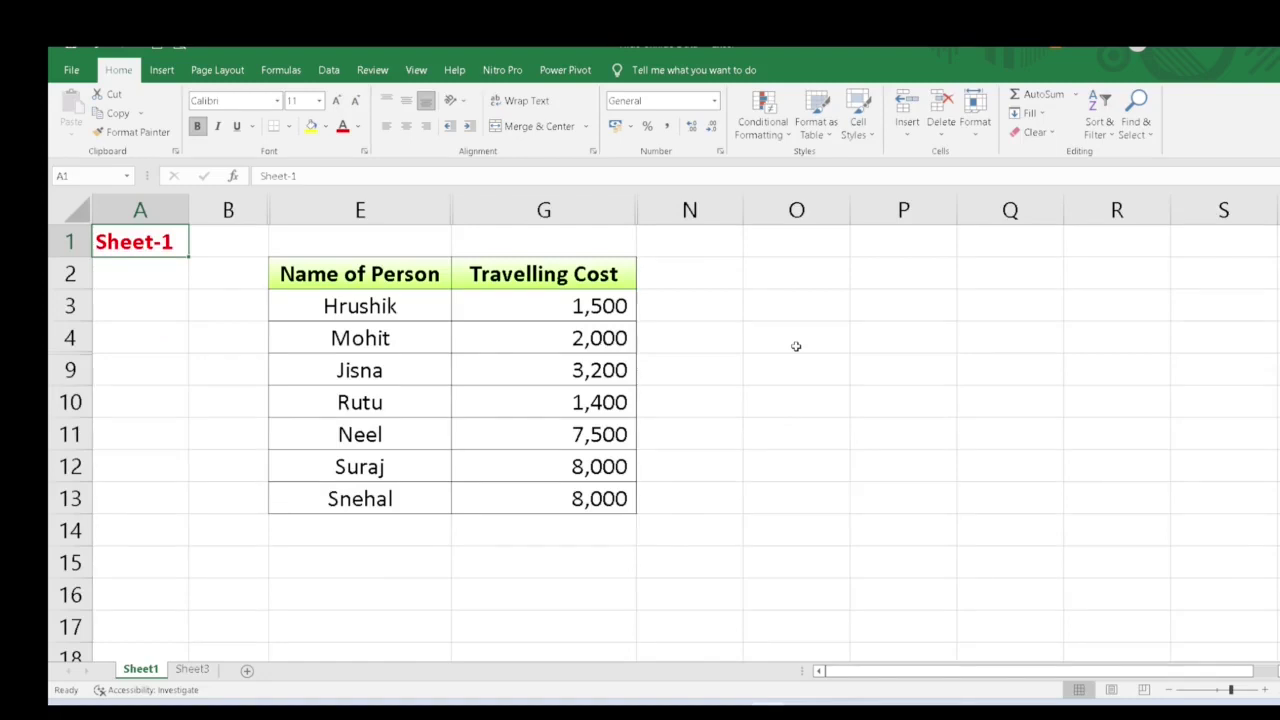
pyautogui.click(677, 369)
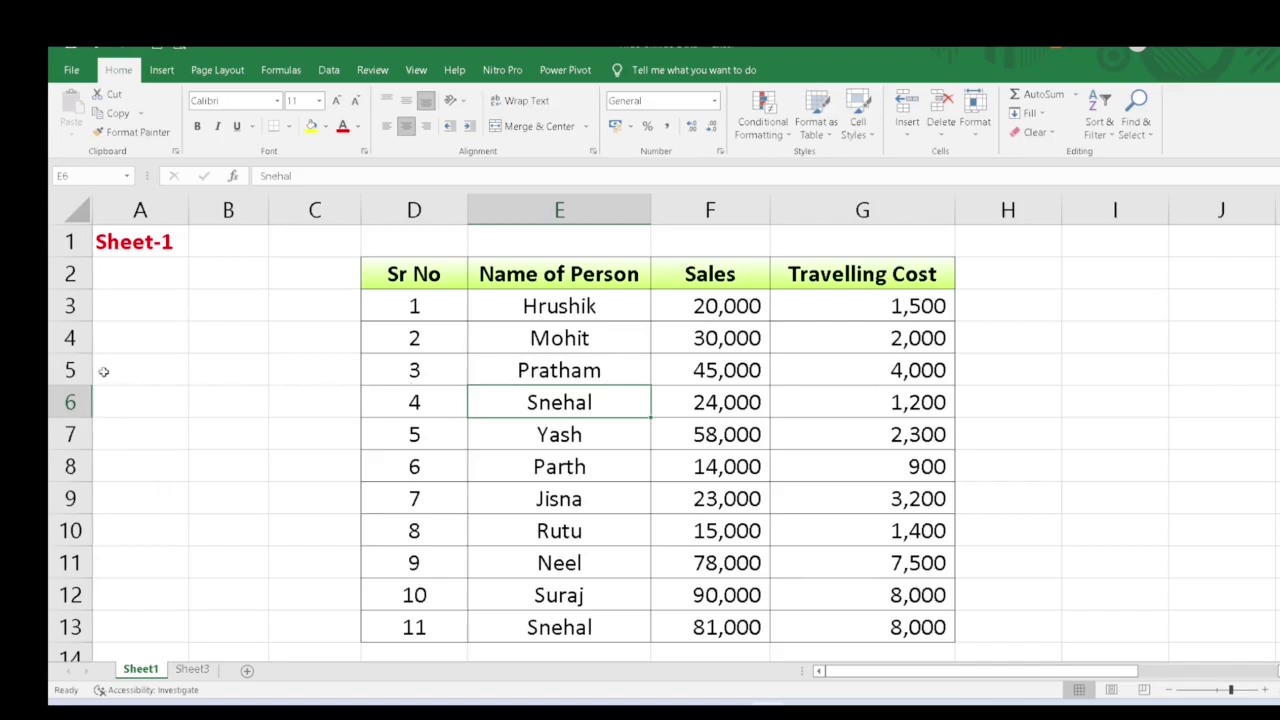
# Step: Hide row 5 of Sheet1 and check the gap in the row numbers and the Sr No column
pyautogui.click(72, 369)
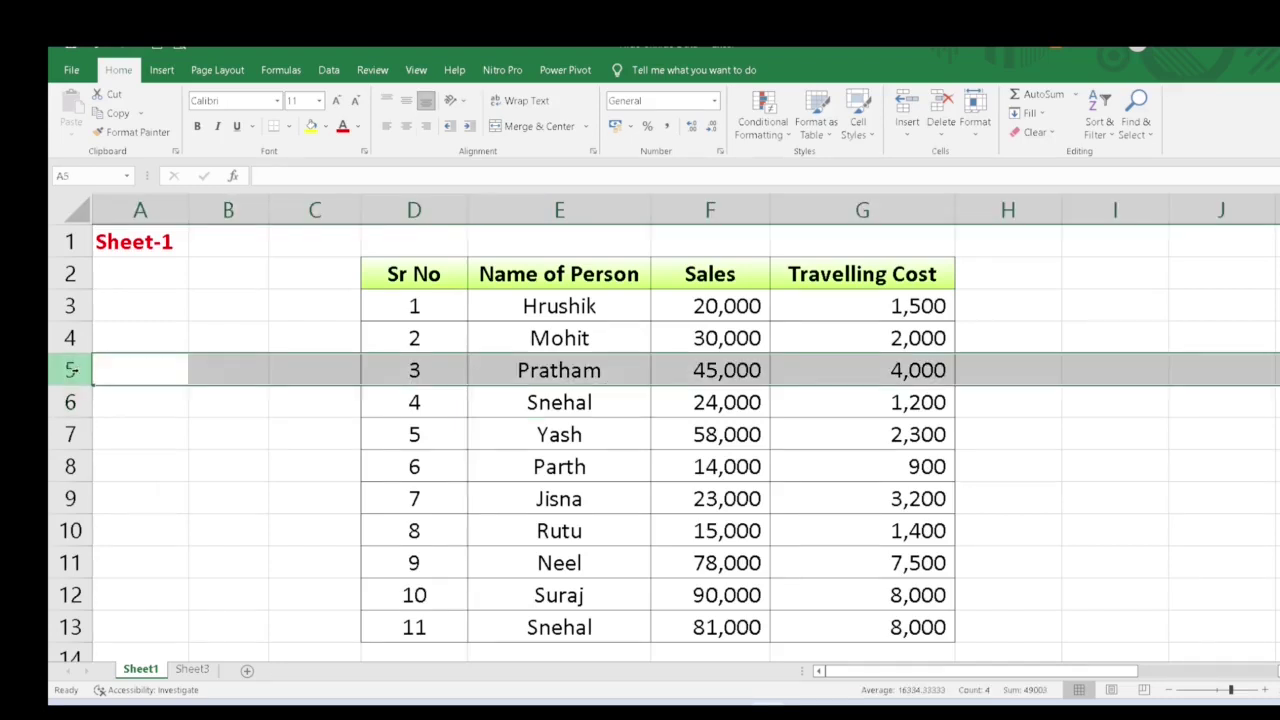
pyautogui.click(976, 118)
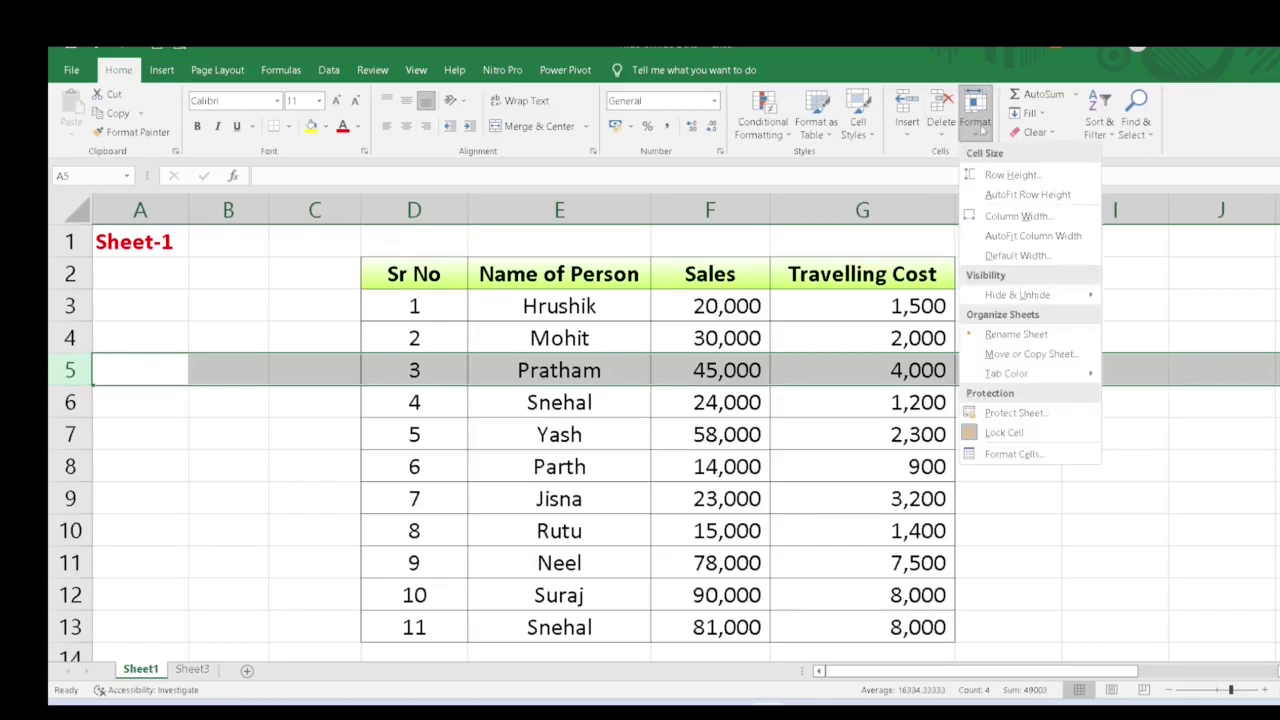
pyautogui.moveTo(1040, 294)
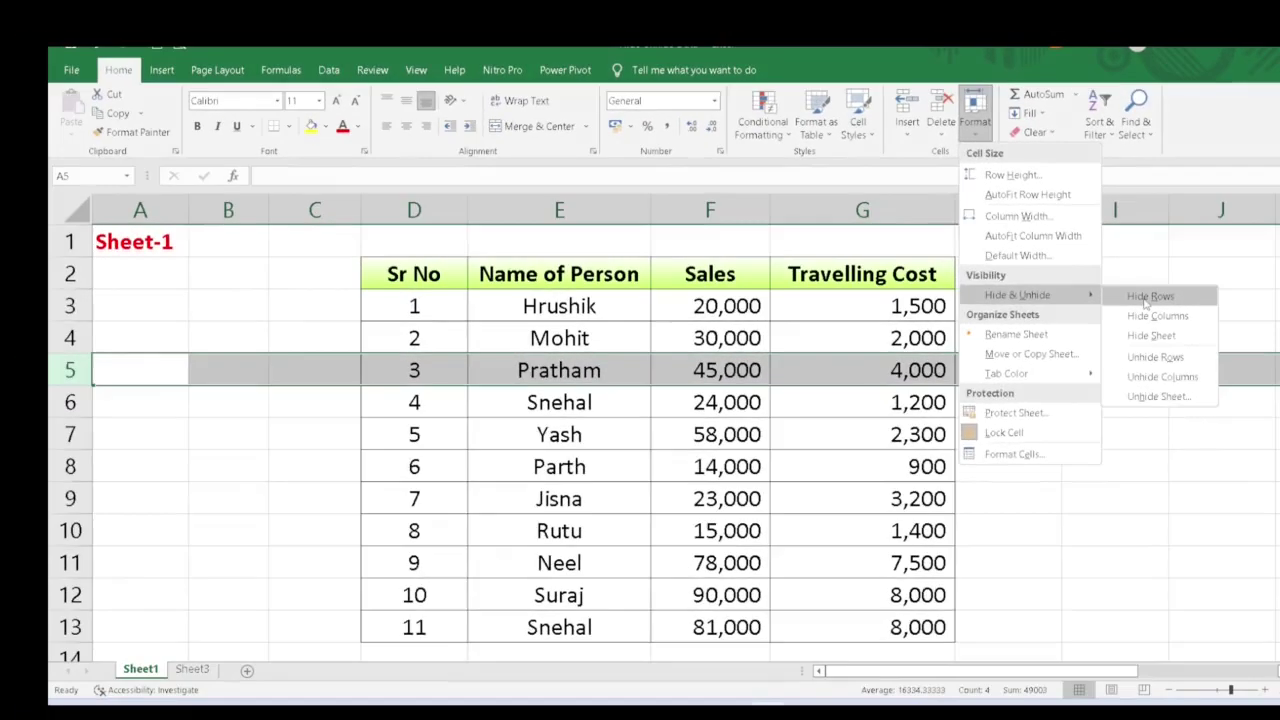
pyautogui.click(1150, 283)
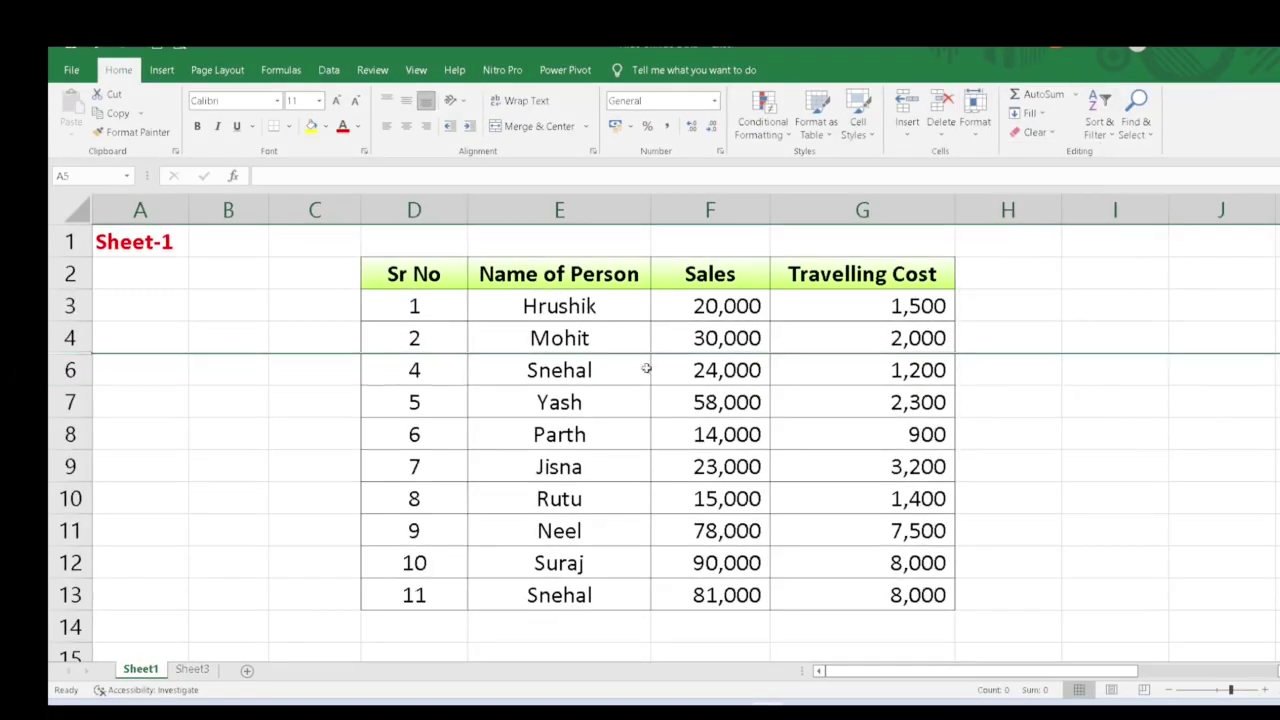
pyautogui.click(602, 396)
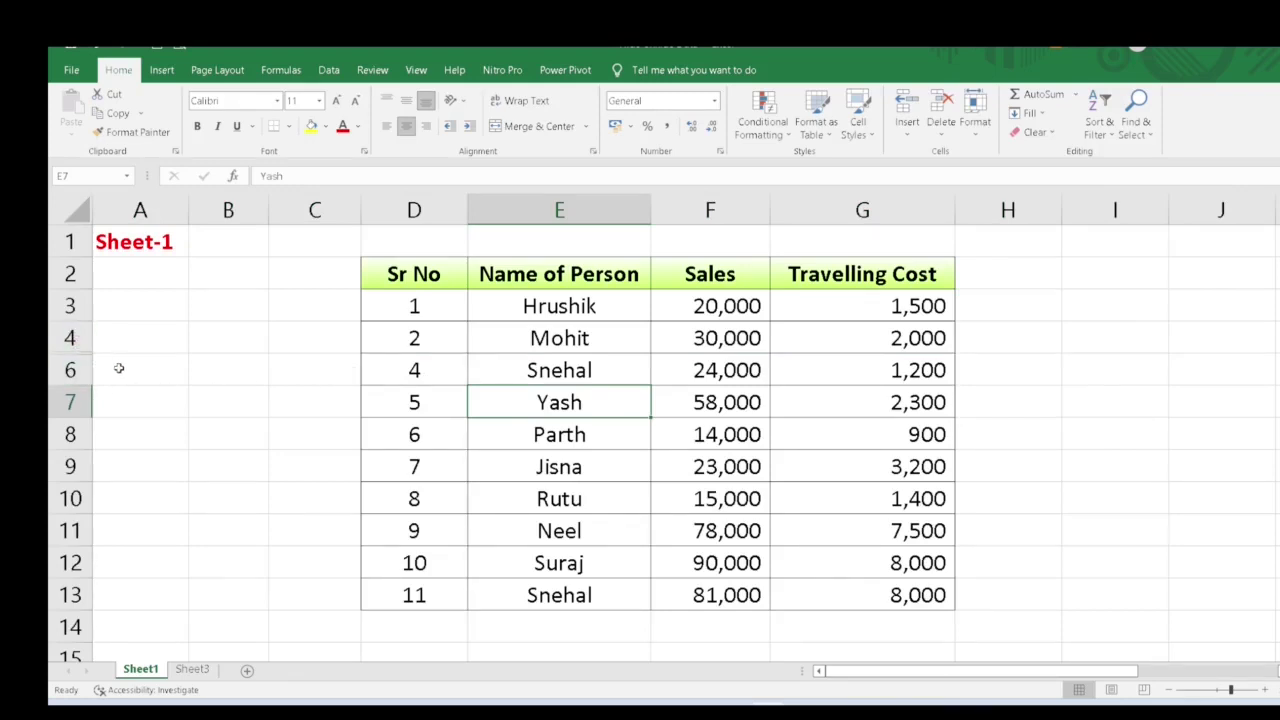
pyautogui.click(430, 362)
pyautogui.click(440, 331)
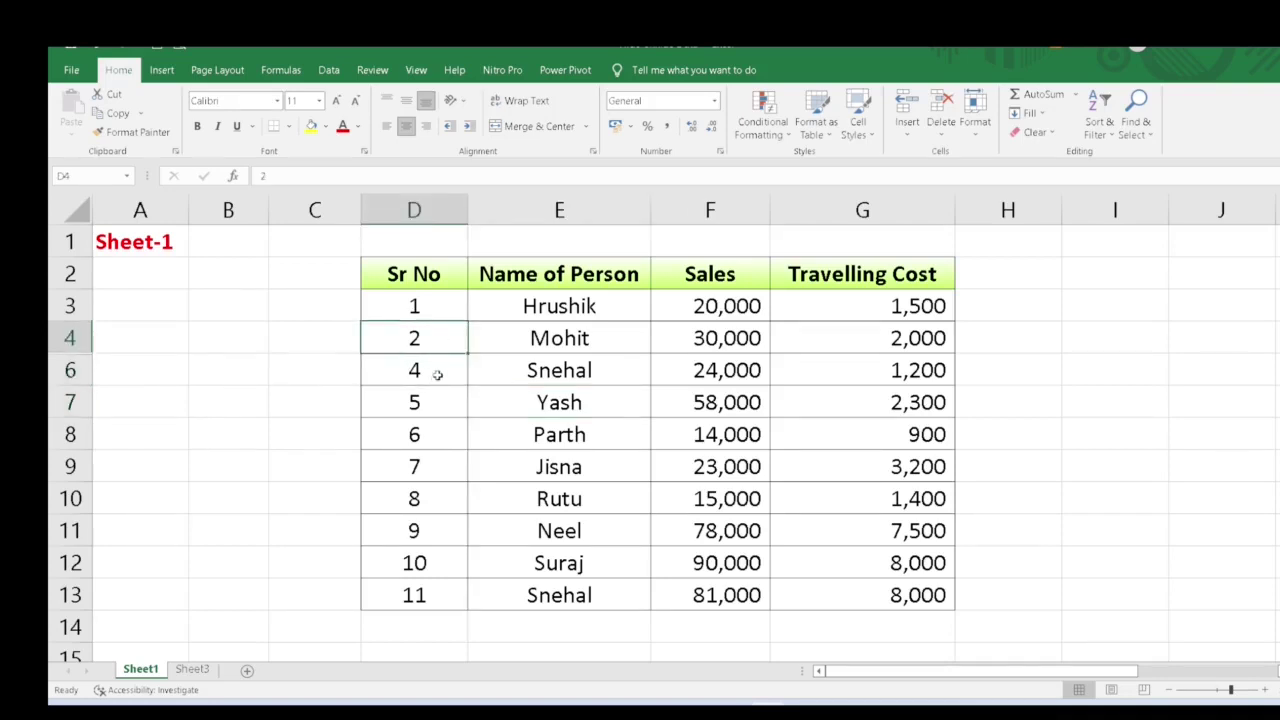
pyautogui.click(437, 372)
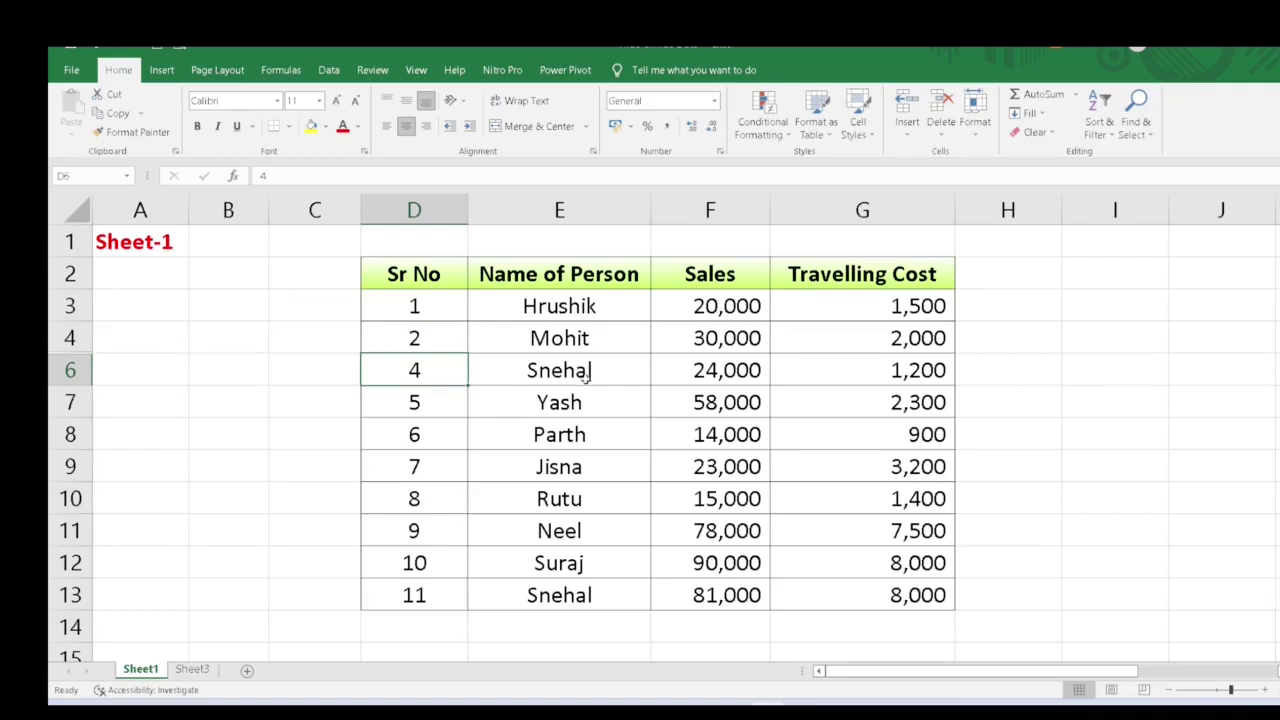
# Step: Hide column E, which holds the Name of Person data, on Sheet1
pyautogui.click(581, 210)
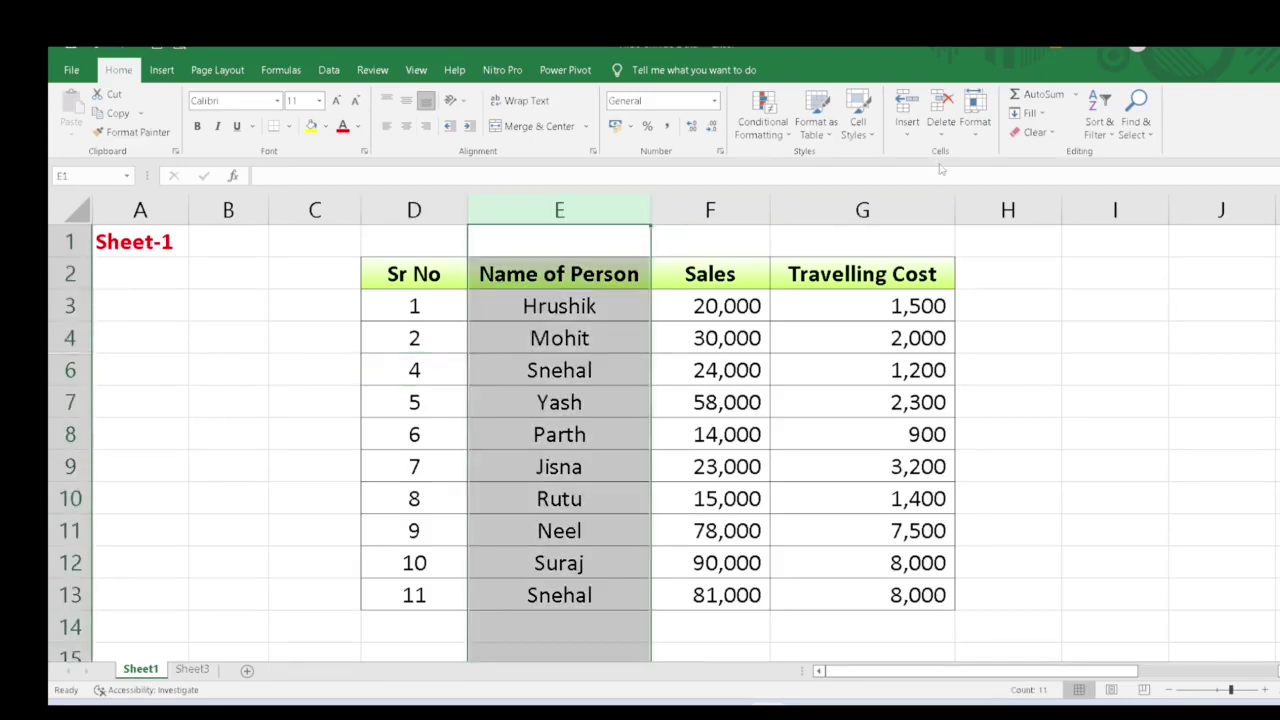
pyautogui.click(975, 125)
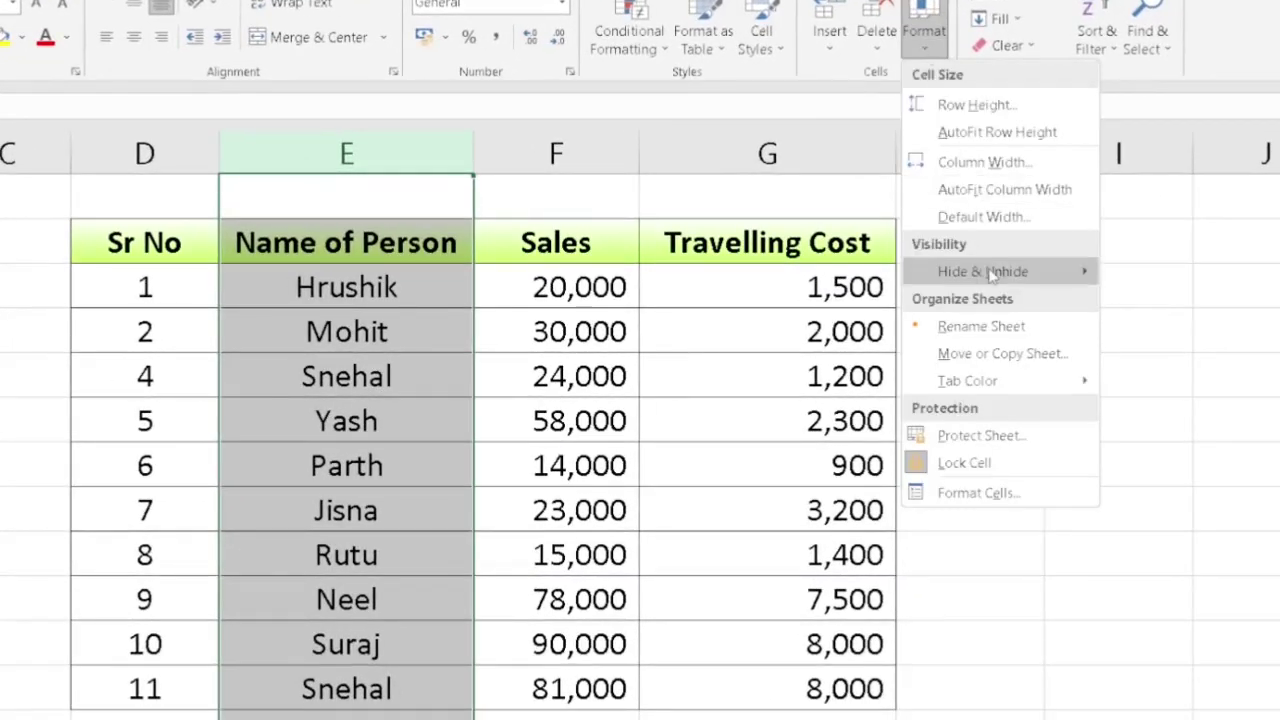
pyautogui.moveTo(990, 276)
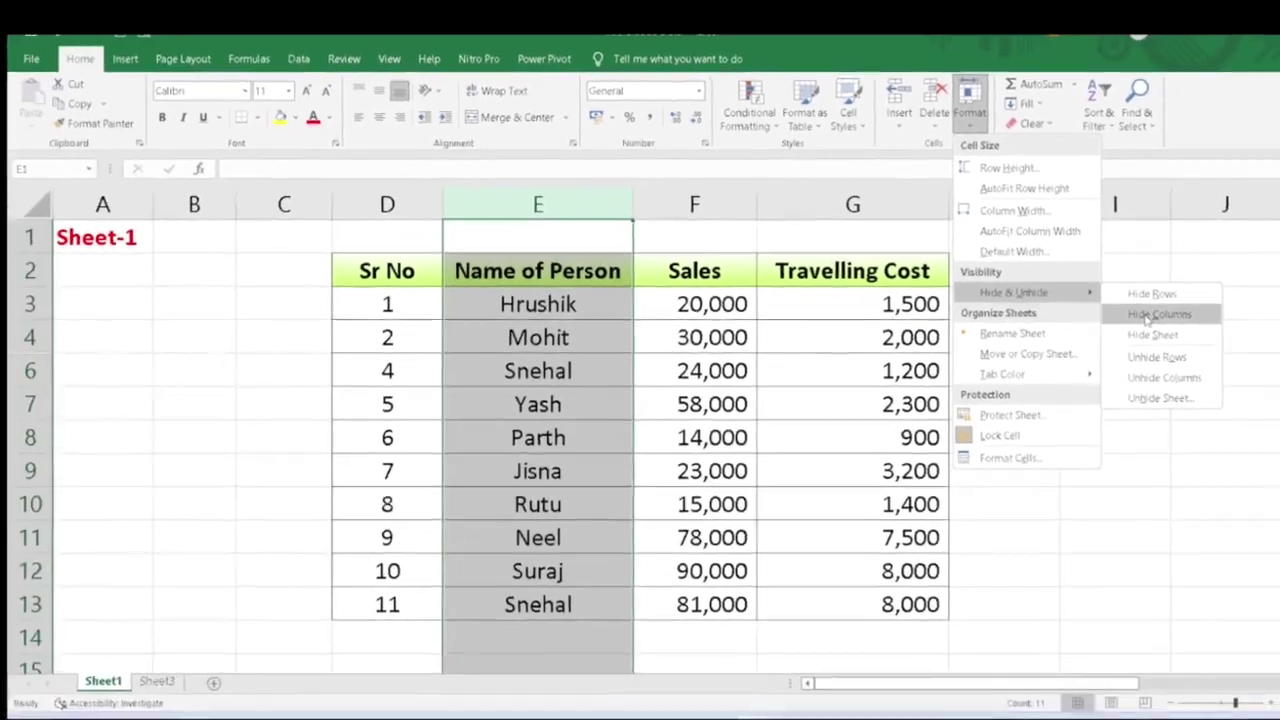
pyautogui.click(1160, 302)
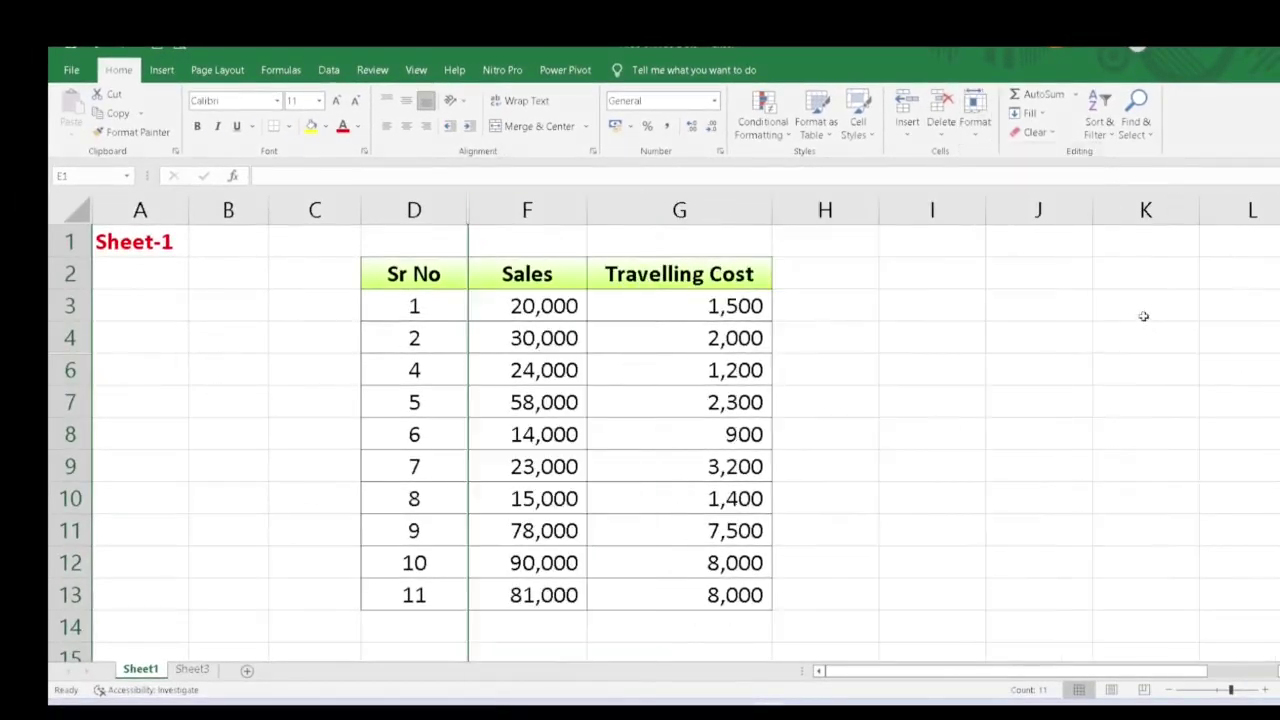
pyautogui.click(918, 458)
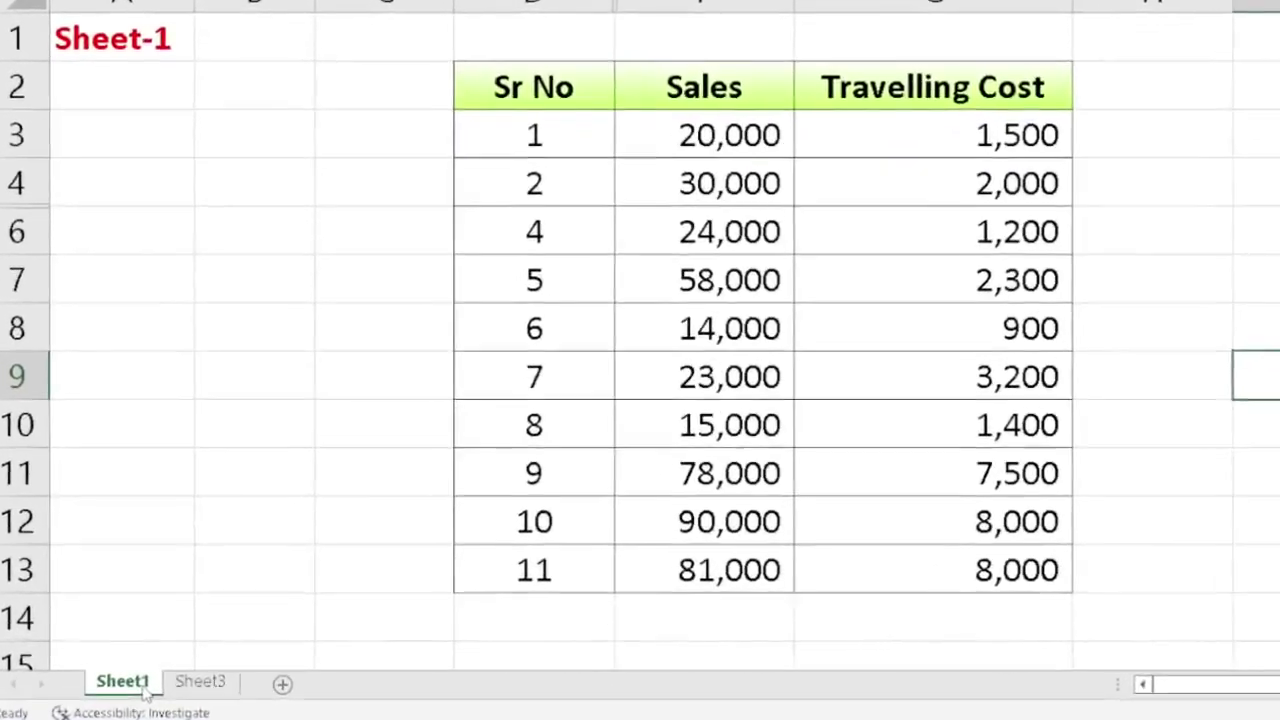
# Step: Hide the entire Sheet1 worksheet
pyautogui.rightClick(157, 678)
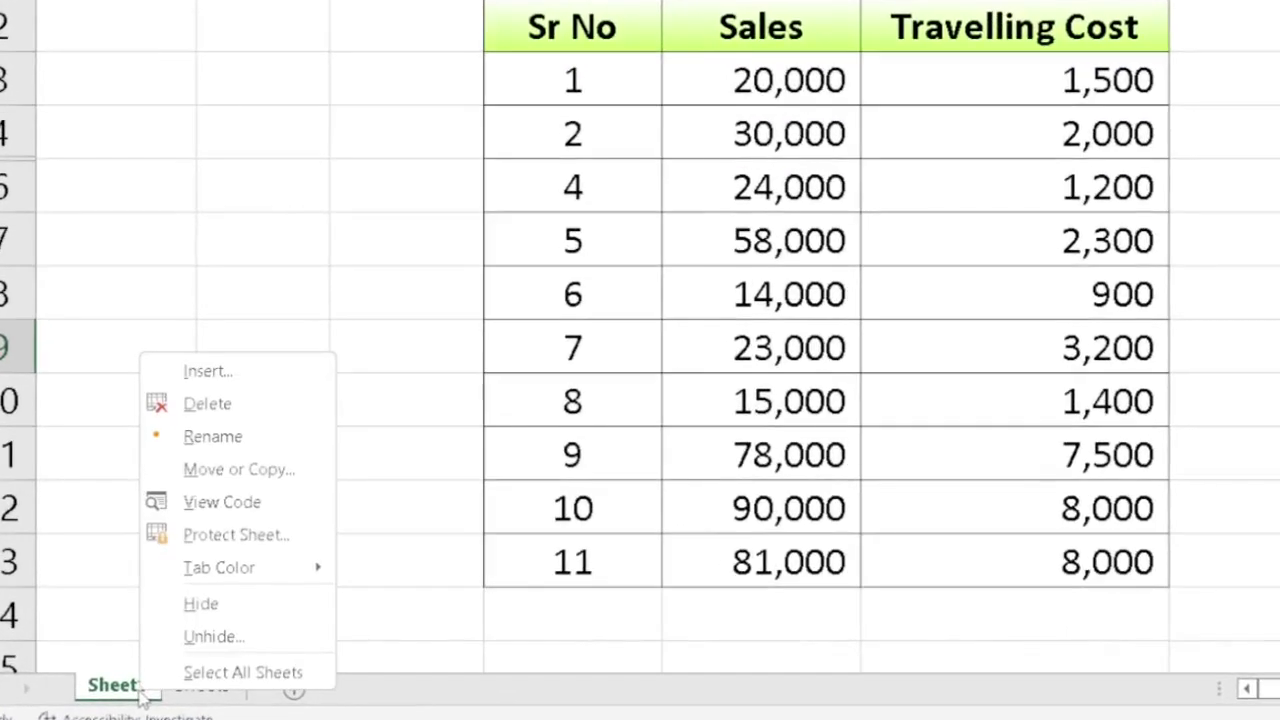
pyautogui.click(215, 612)
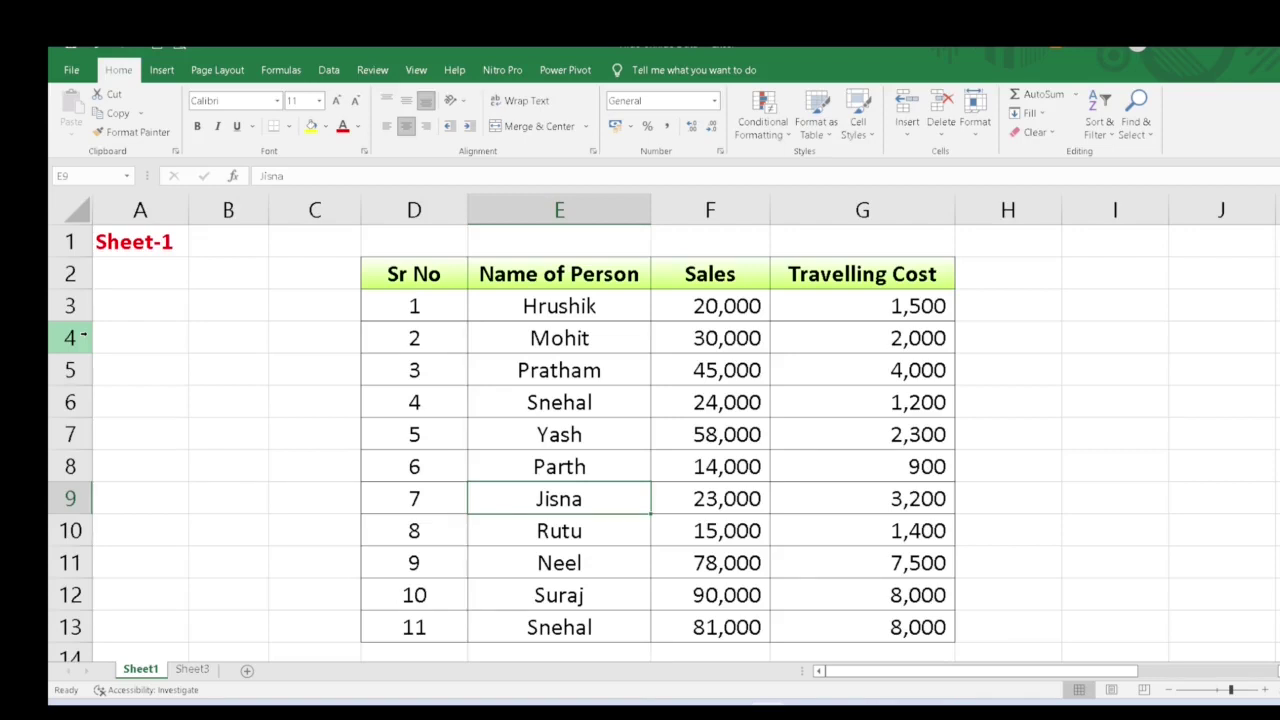
# Step: Hide the adjacent rows 4 to 7 of the sales table on Sheet1 together
pyautogui.click(85, 338)
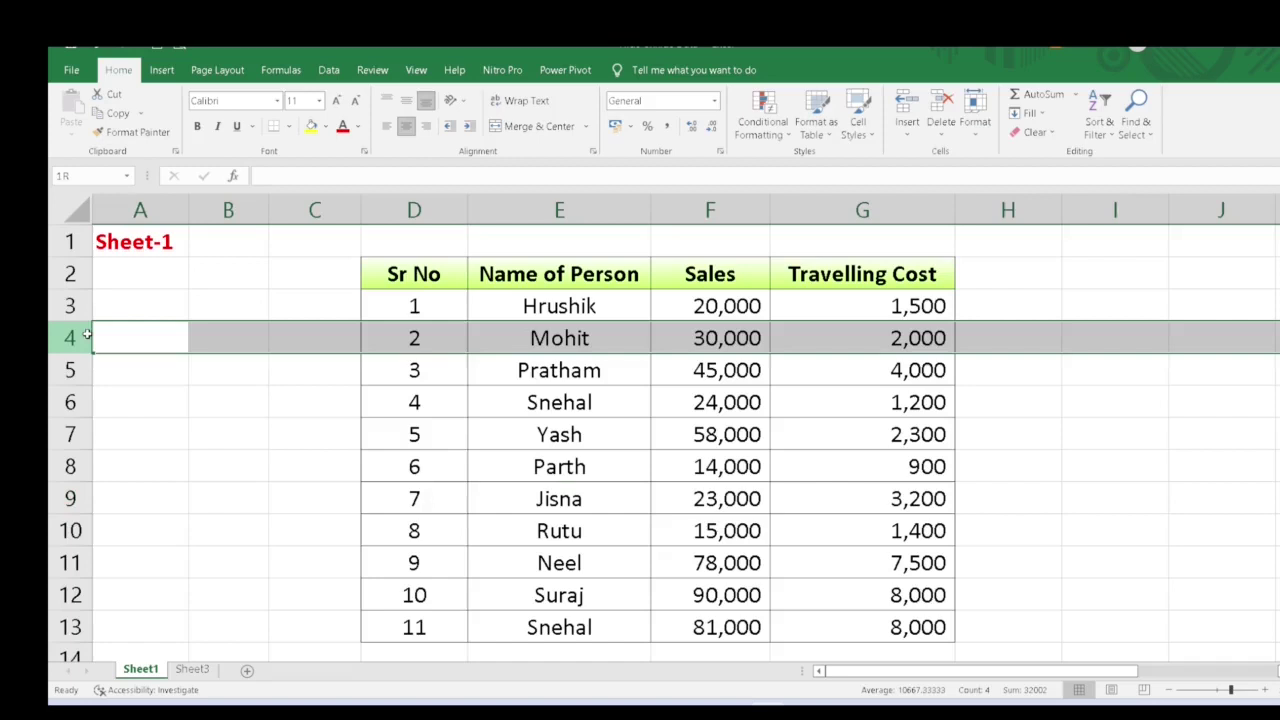
pyautogui.moveTo(87, 337); pyautogui.dragTo(80, 432)
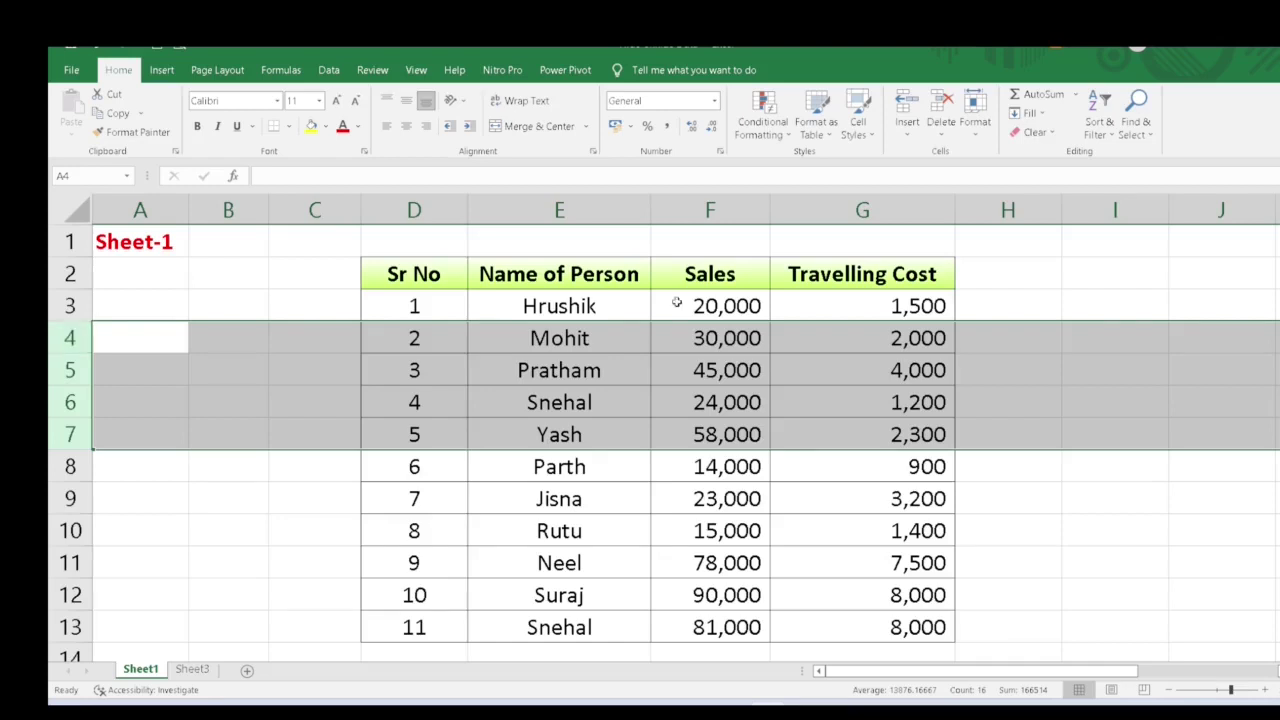
pyautogui.click(977, 128)
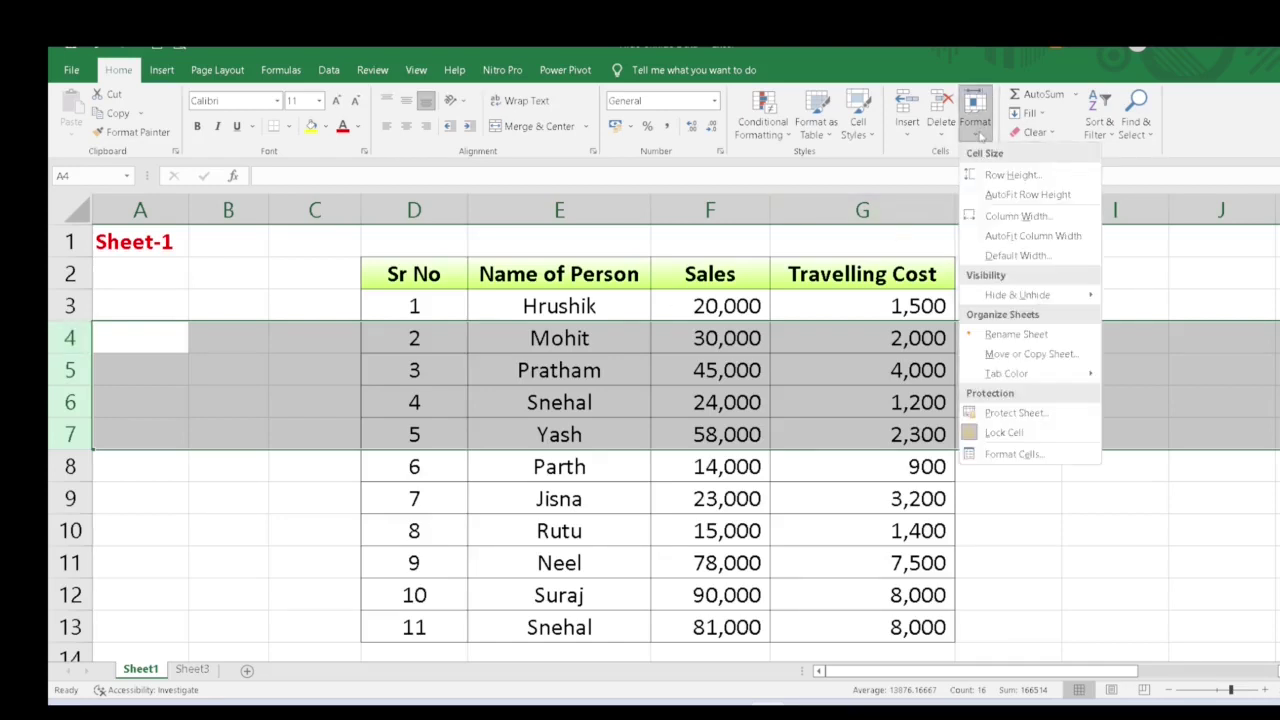
pyautogui.moveTo(1049, 300)
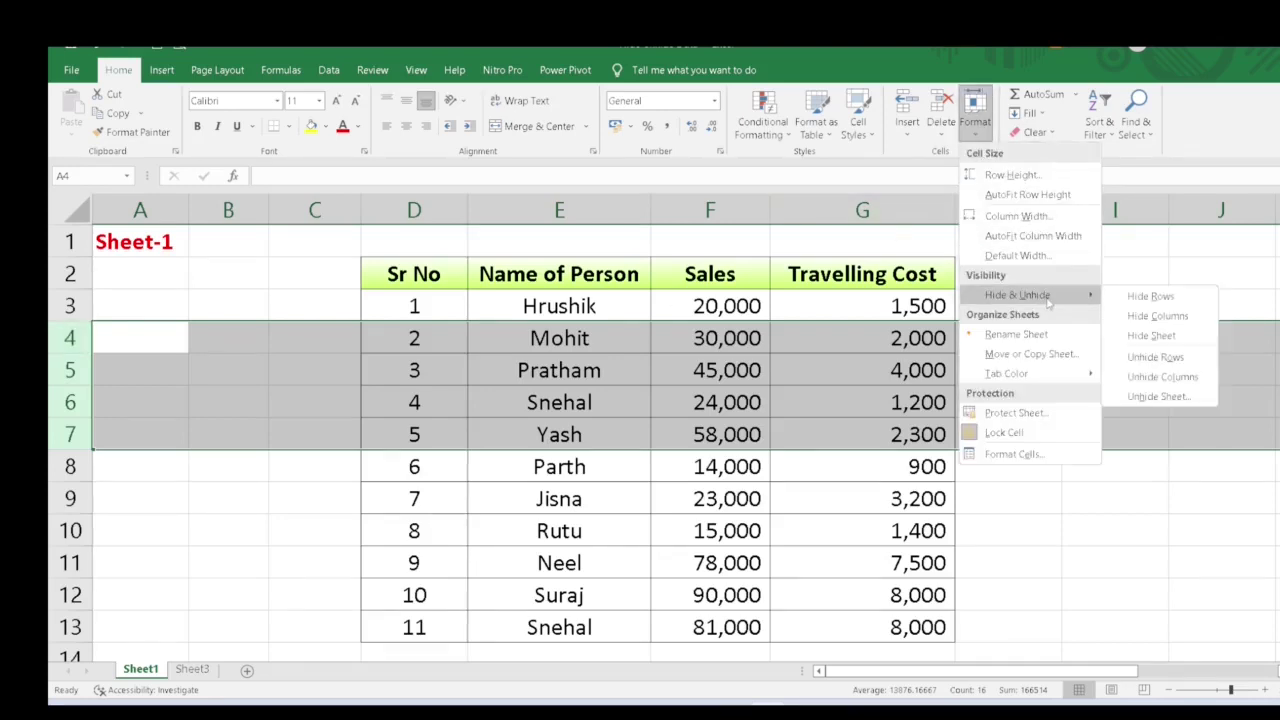
pyautogui.click(1148, 297)
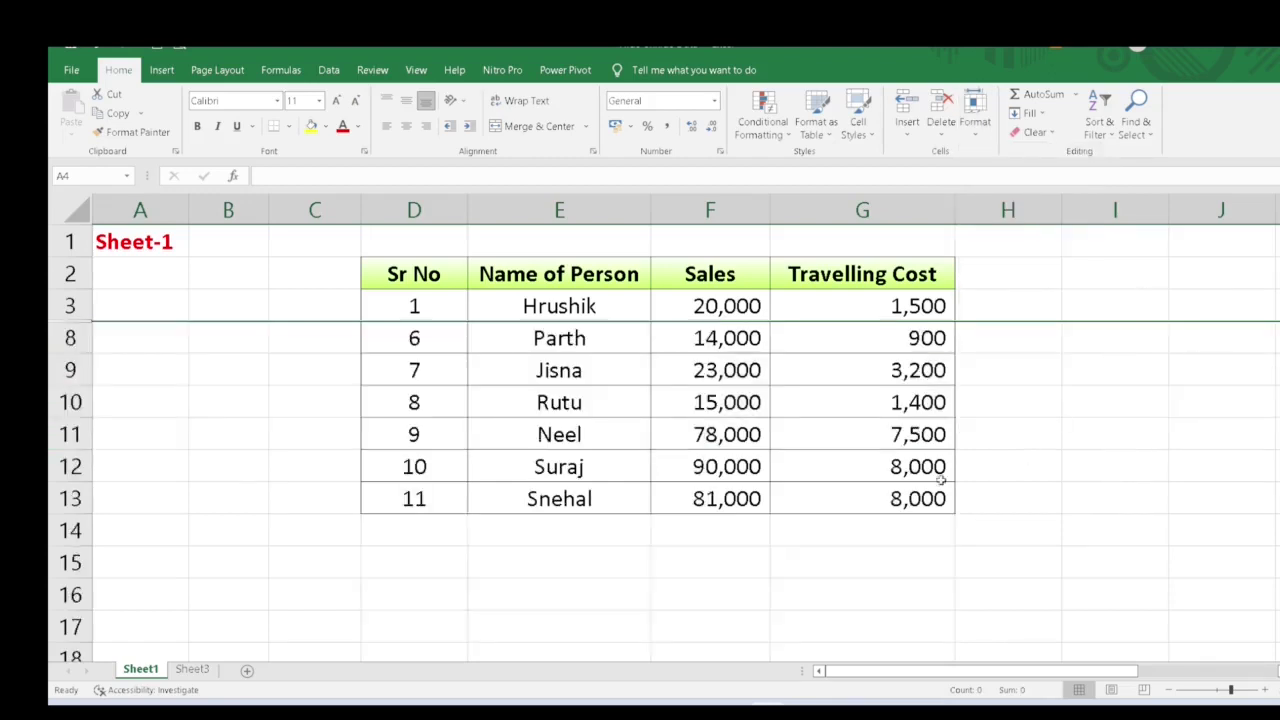
pyautogui.click(577, 374)
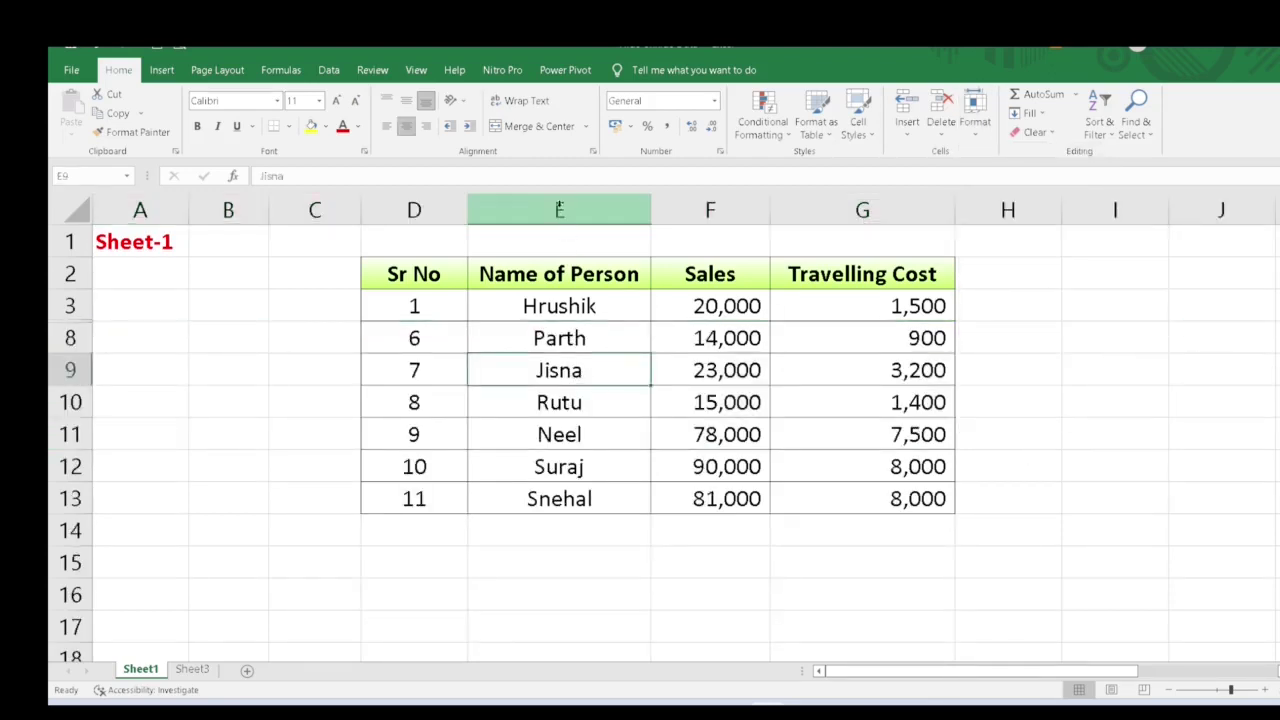
# Step: Hide the adjacent columns E and F, Name of Person and Sales, on Sheet1 together
pyautogui.moveTo(559, 207); pyautogui.dragTo(686, 204)
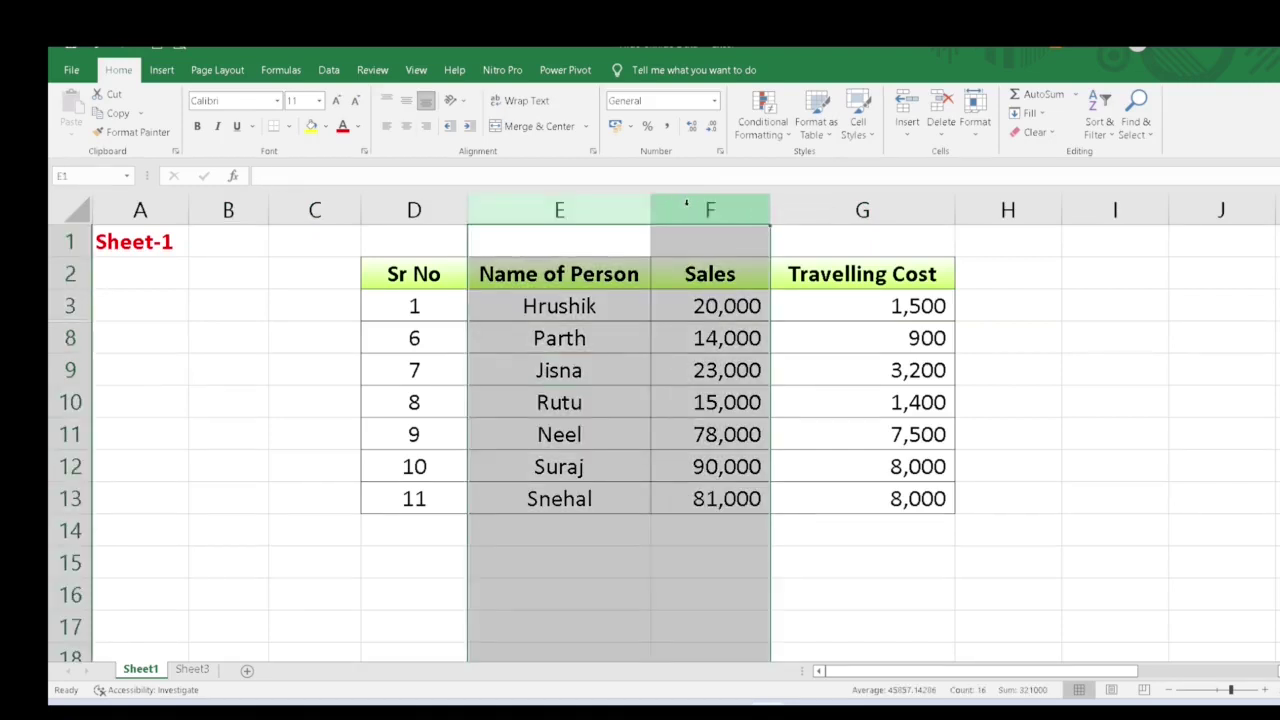
pyautogui.click(984, 136)
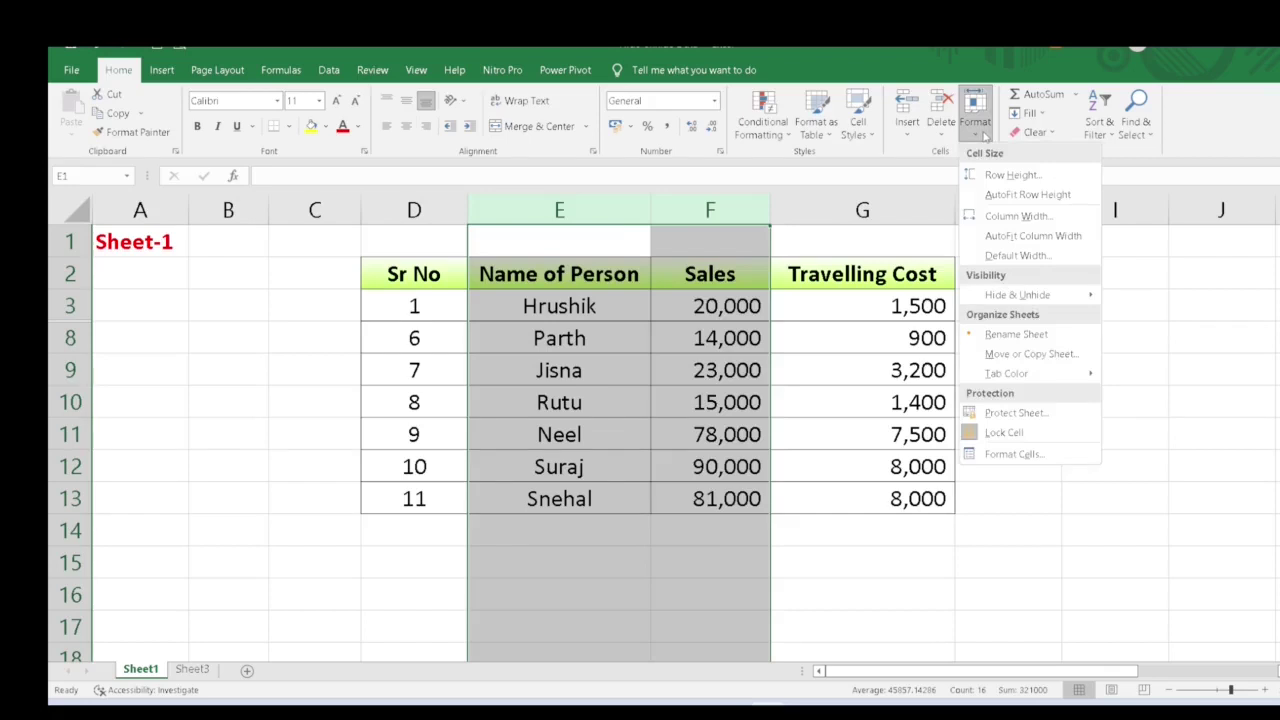
pyautogui.moveTo(1043, 310)
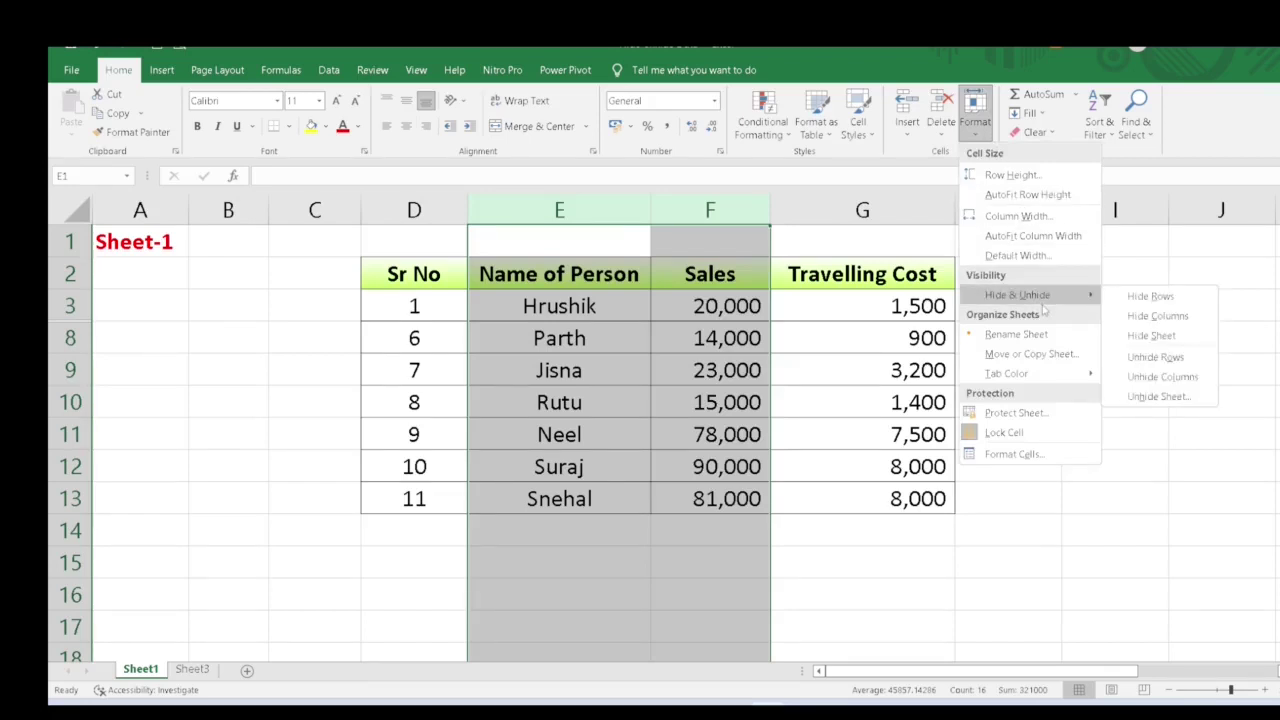
pyautogui.click(1171, 324)
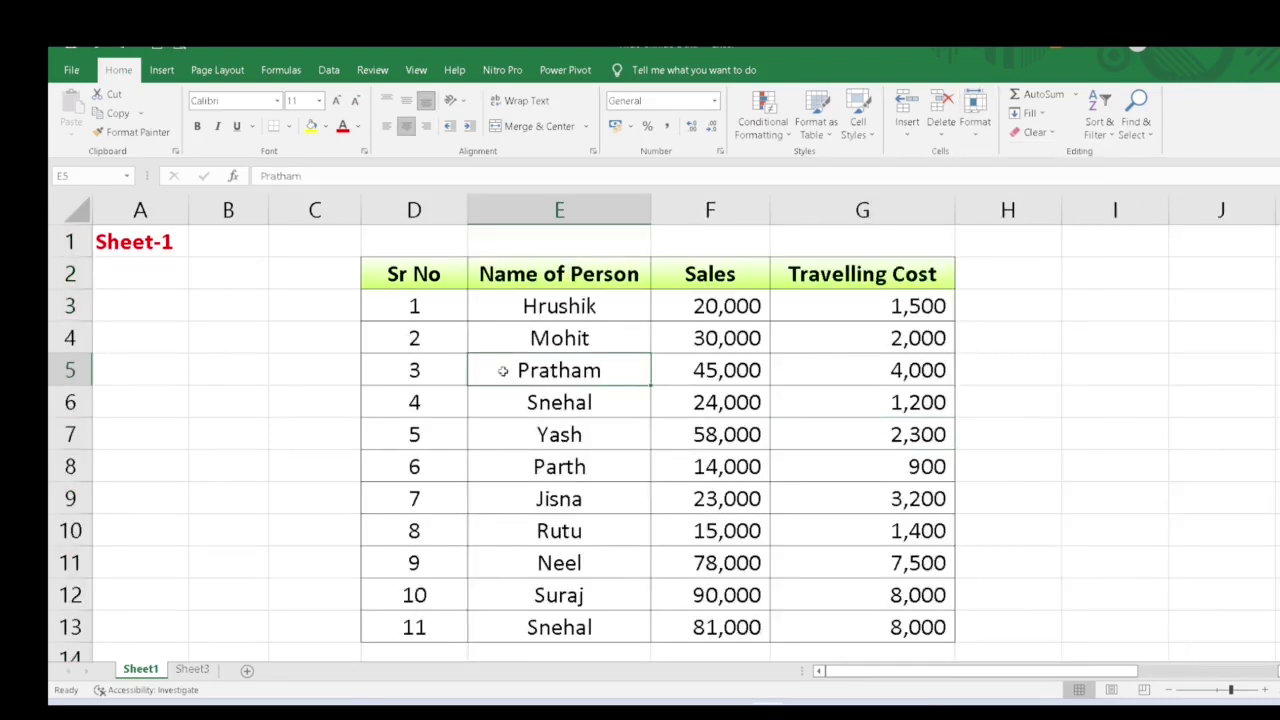
pyautogui.click(72, 306)
pyautogui.click(75, 402)
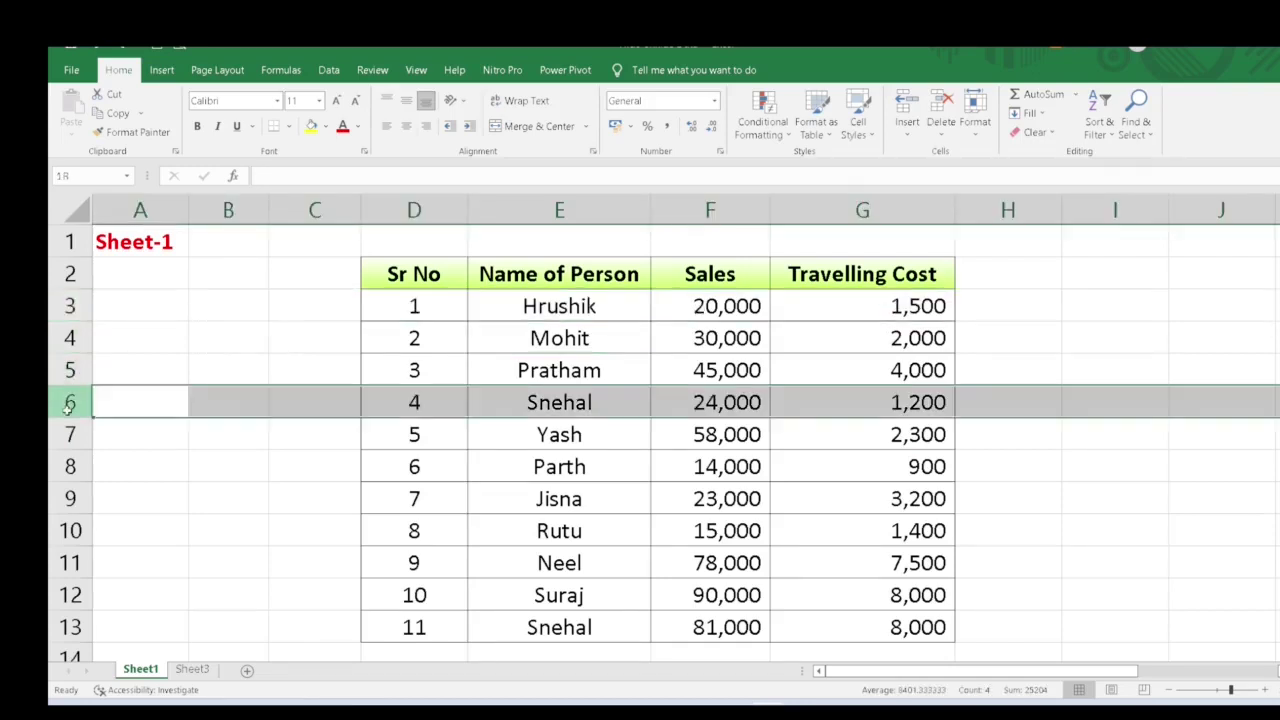
pyautogui.click(78, 563)
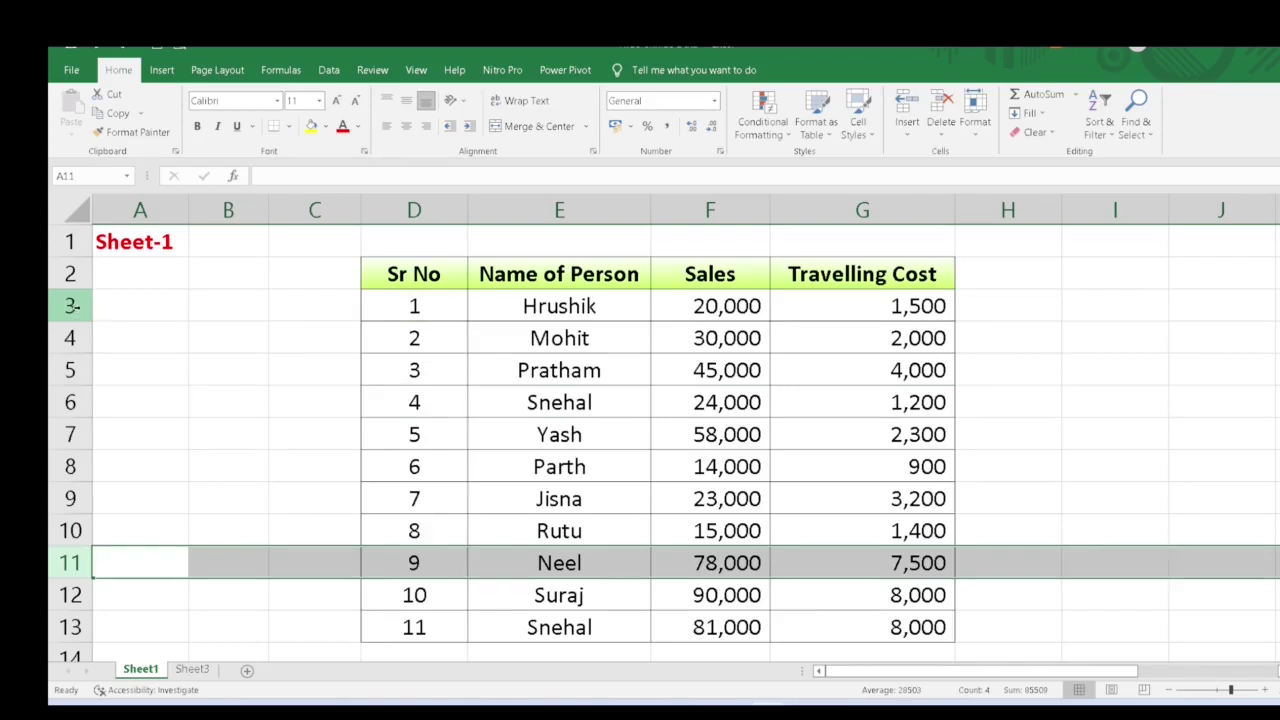
# Step: Hide the non-adjacent rows 3, 6, 10 and 13 of the sales table on Sheet1 together
pyautogui.click(72, 306)
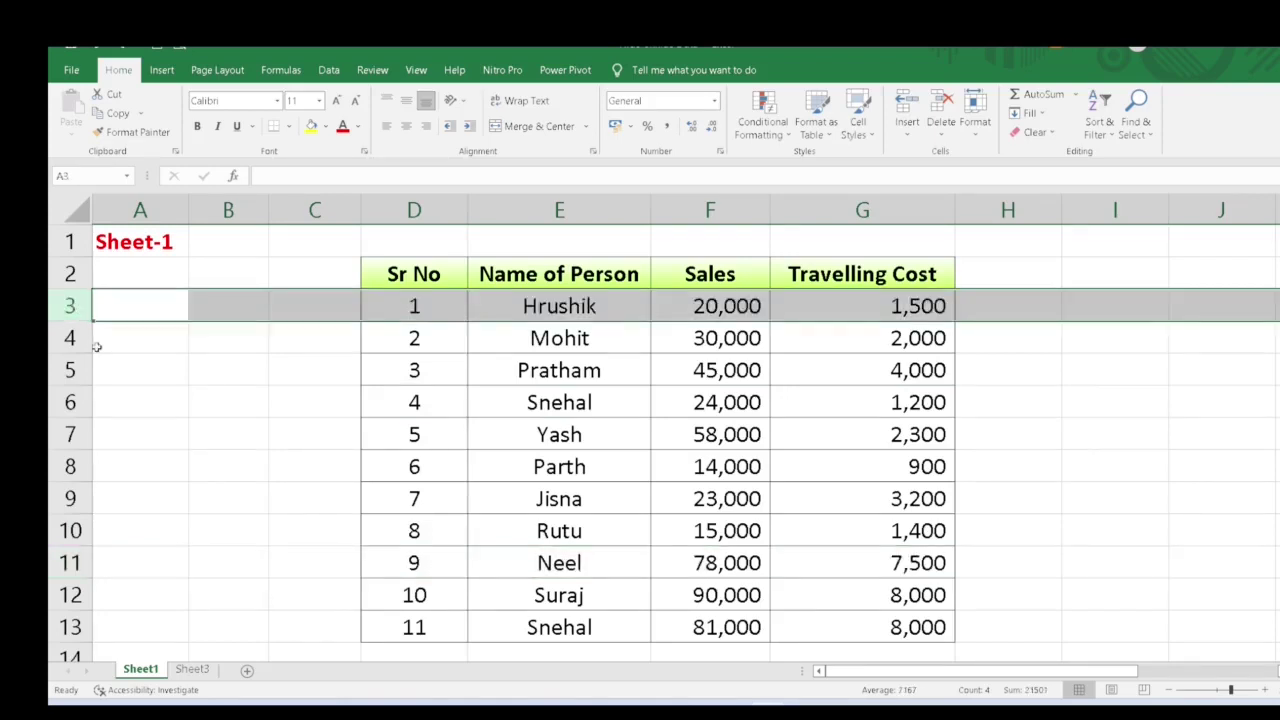
pyautogui.keyDown('ctrl'); pyautogui.click(72, 402); pyautogui.keyUp('ctrl')
pyautogui.keyDown('ctrl'); pyautogui.click(76, 534); pyautogui.keyUp('ctrl')
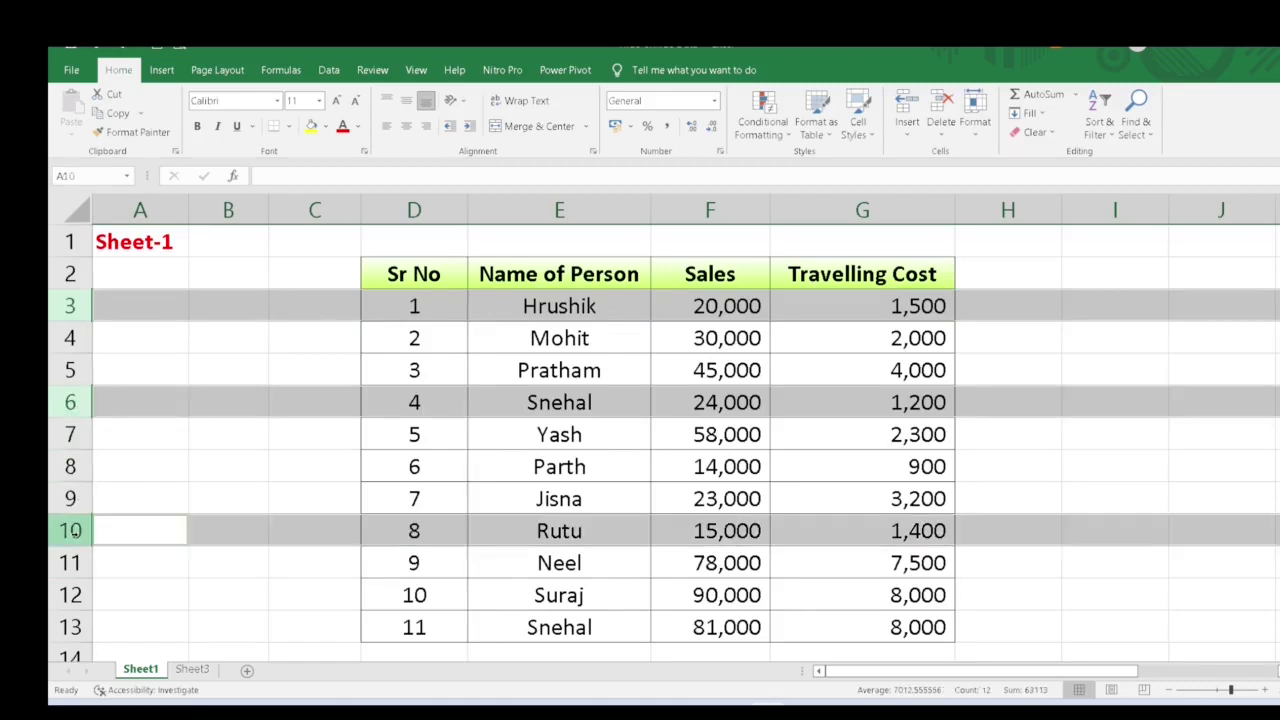
pyautogui.keyDown('ctrl'); pyautogui.click(72, 627); pyautogui.keyUp('ctrl')
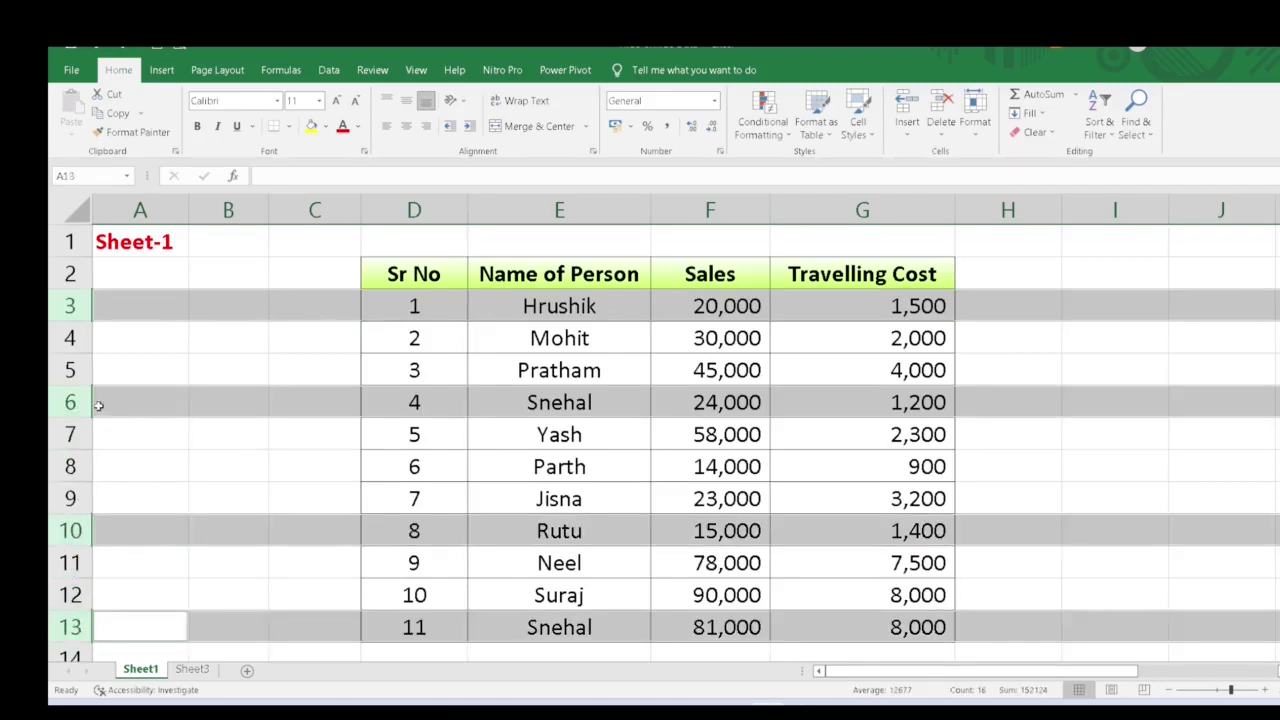
pyautogui.click(976, 126)
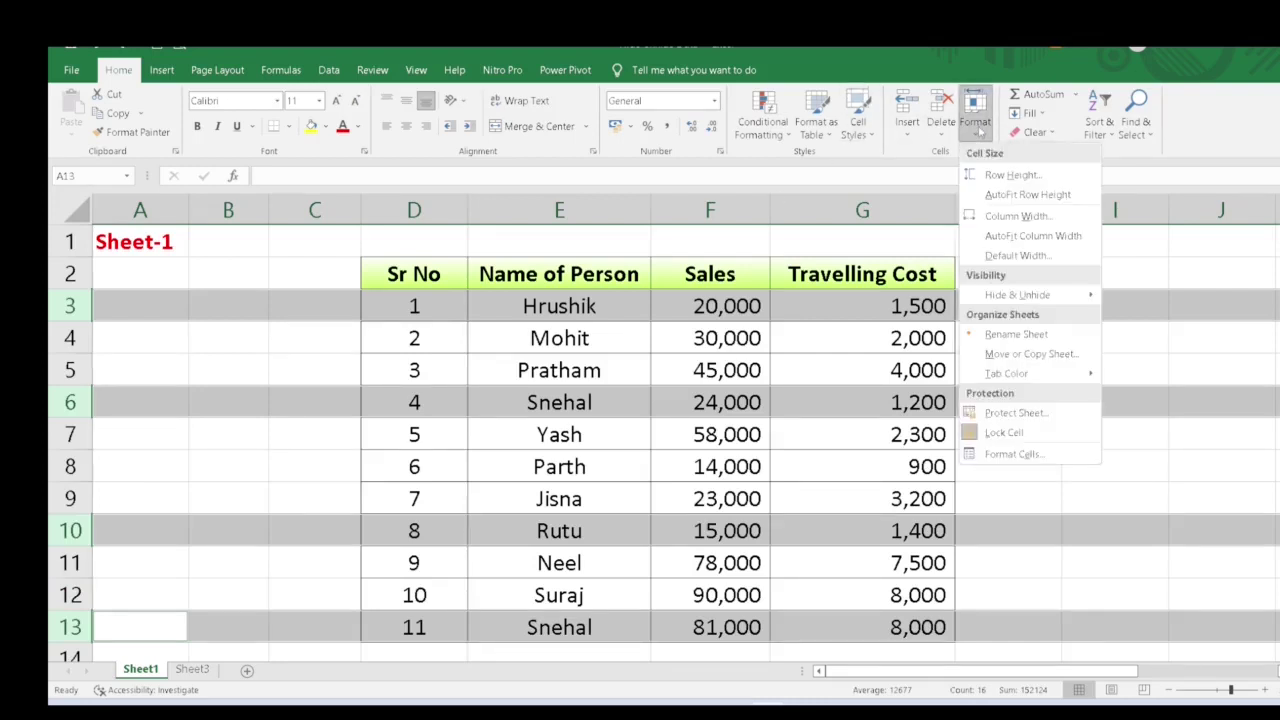
pyautogui.moveTo(1020, 296)
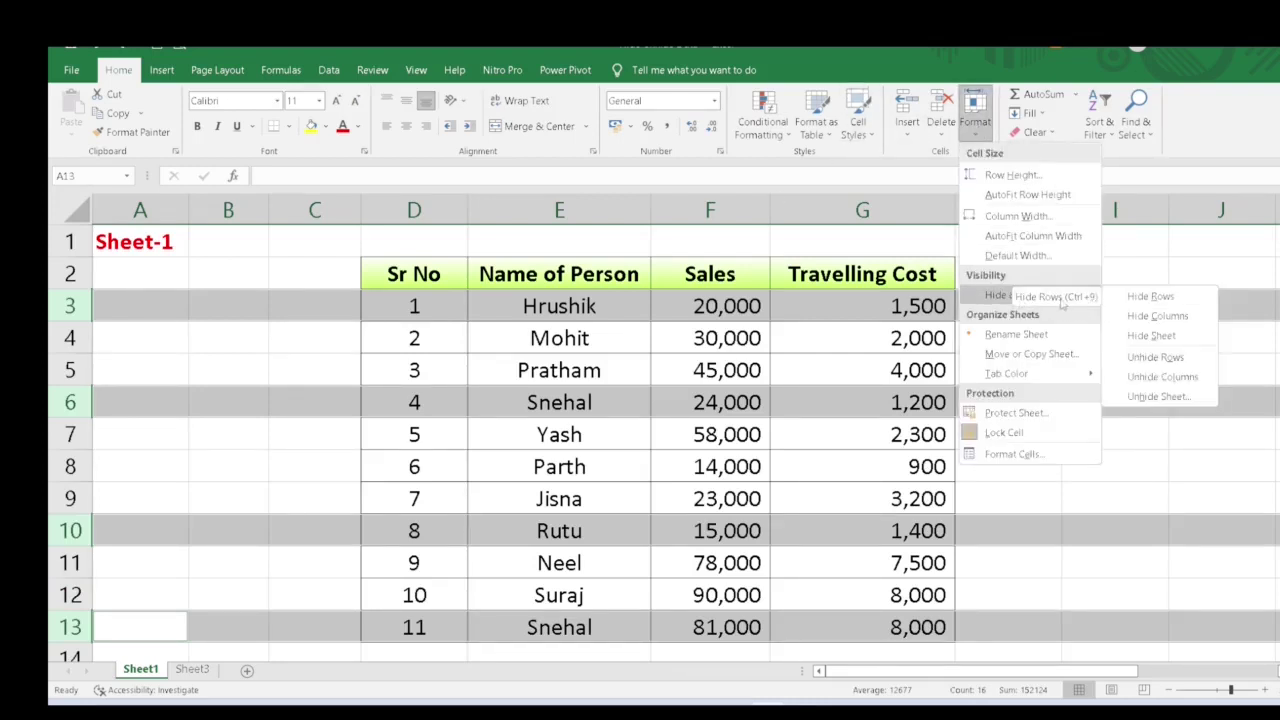
pyautogui.click(1150, 296)
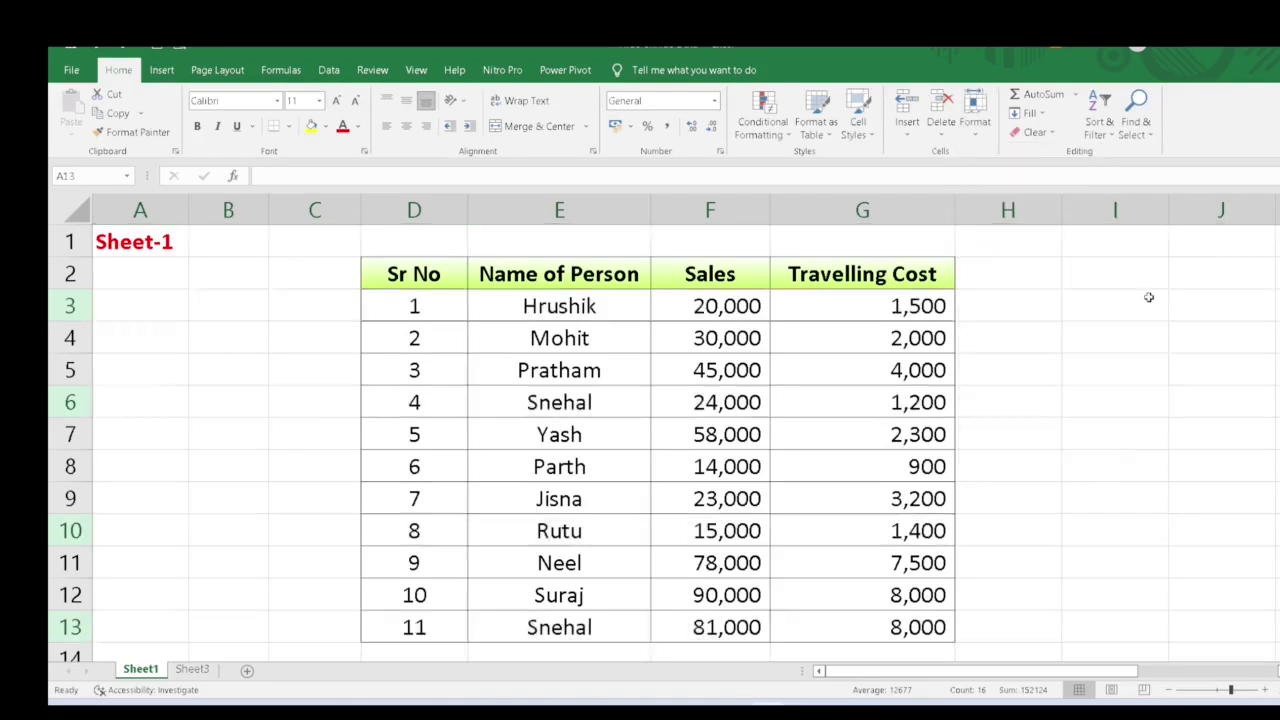
pyautogui.click(458, 391)
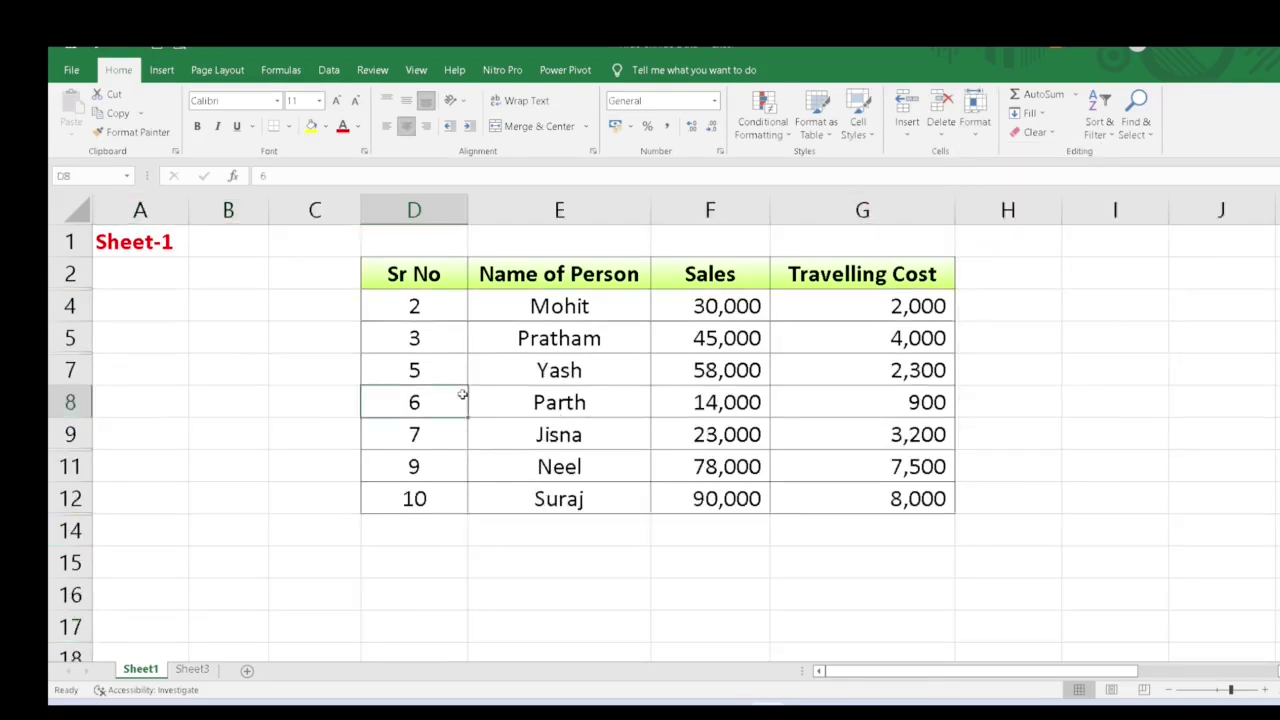
# Step: Hide the non-adjacent columns D and G, Sr No and Travelling Cost, on Sheet1 together
pyautogui.click(424, 209)
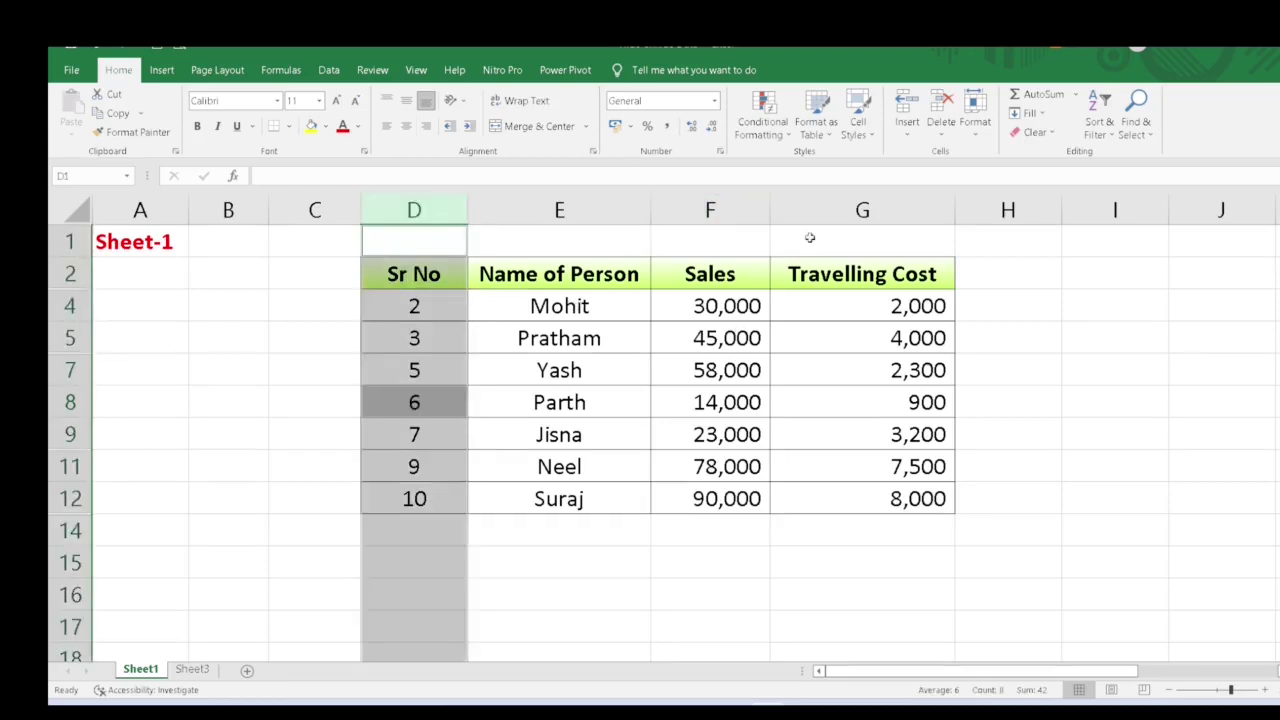
pyautogui.keyDown('ctrl'); pyautogui.click(835, 211); pyautogui.keyUp('ctrl')
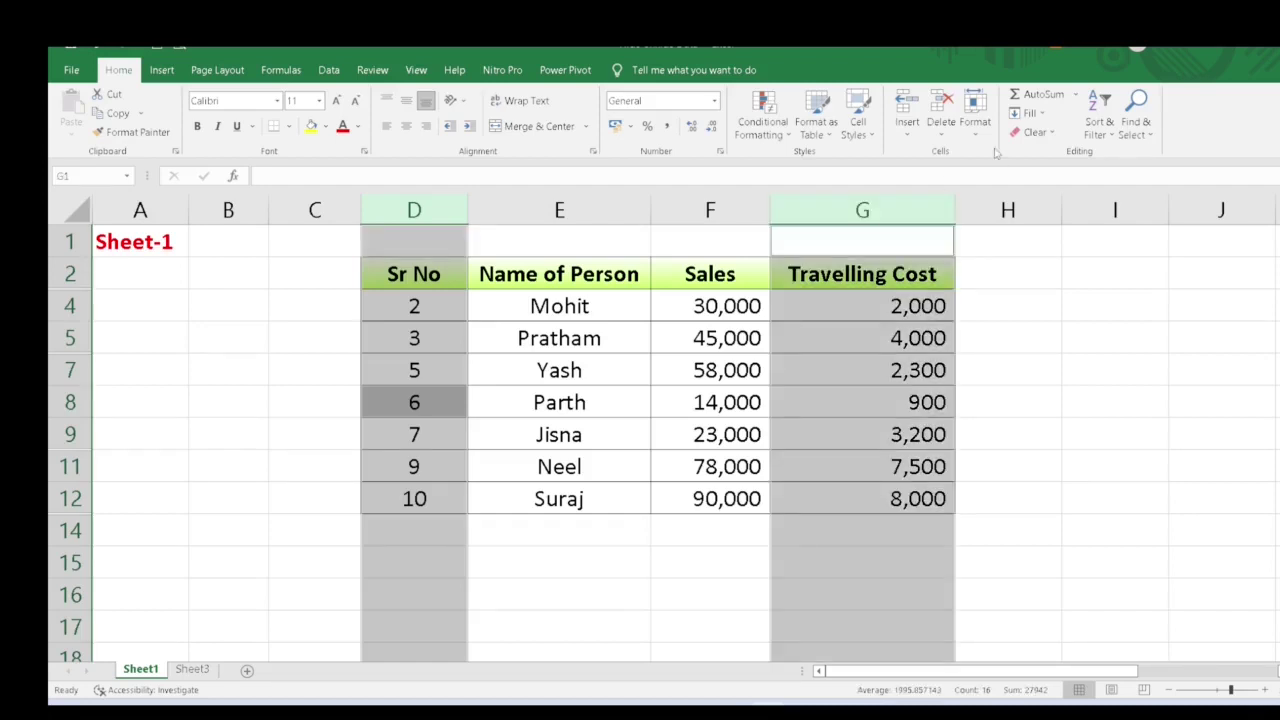
pyautogui.click(975, 112)
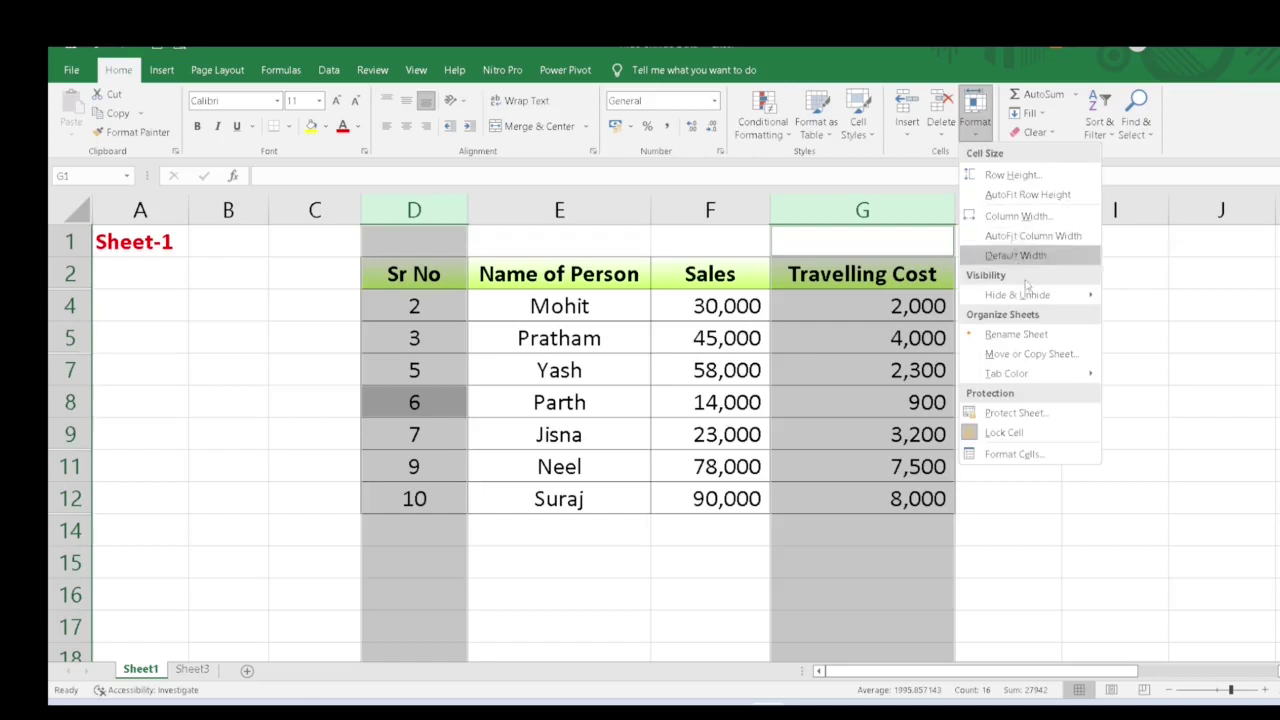
pyautogui.moveTo(1028, 297)
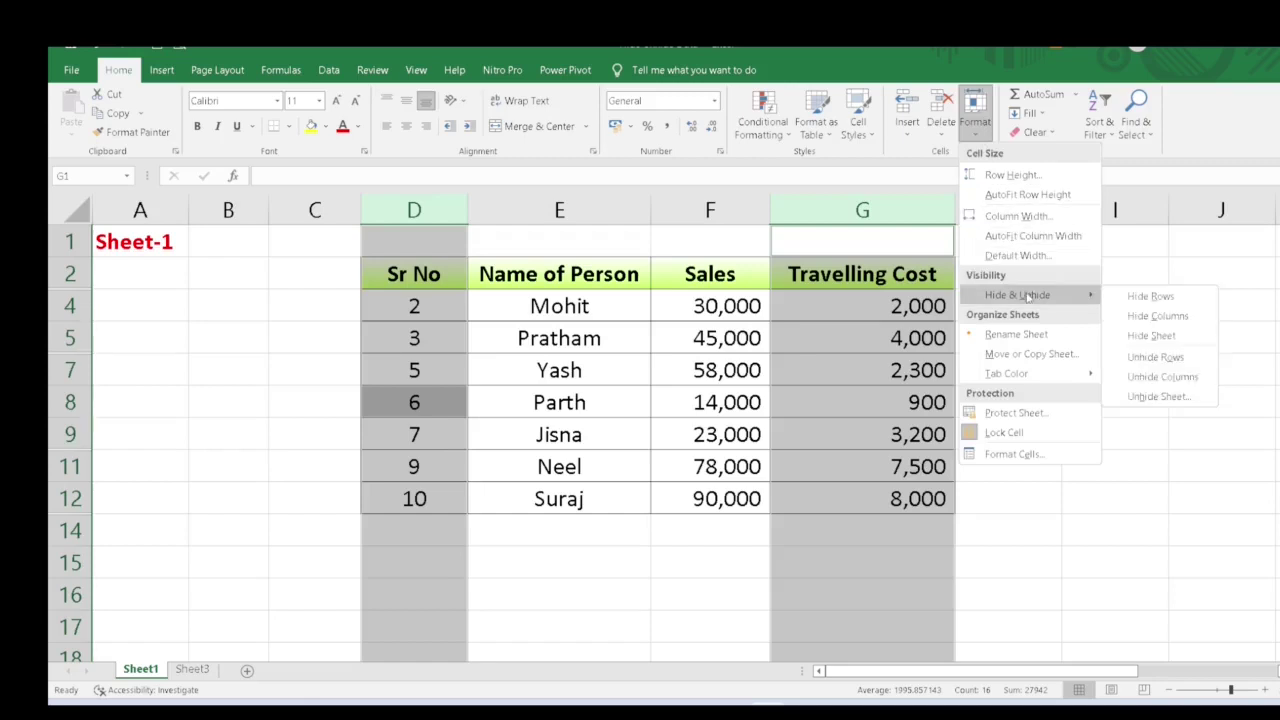
pyautogui.click(1159, 316)
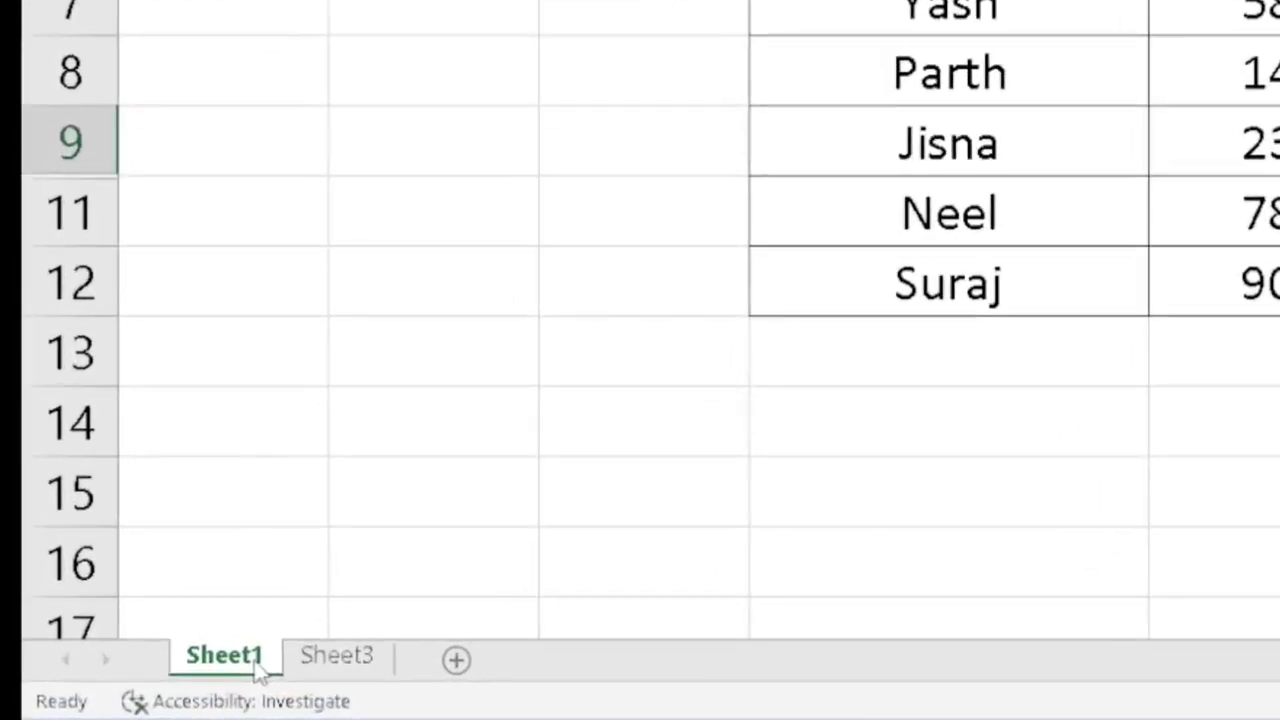
# Step: Unhide the hidden worksheet Sheet4
pyautogui.rightClick(258, 672)
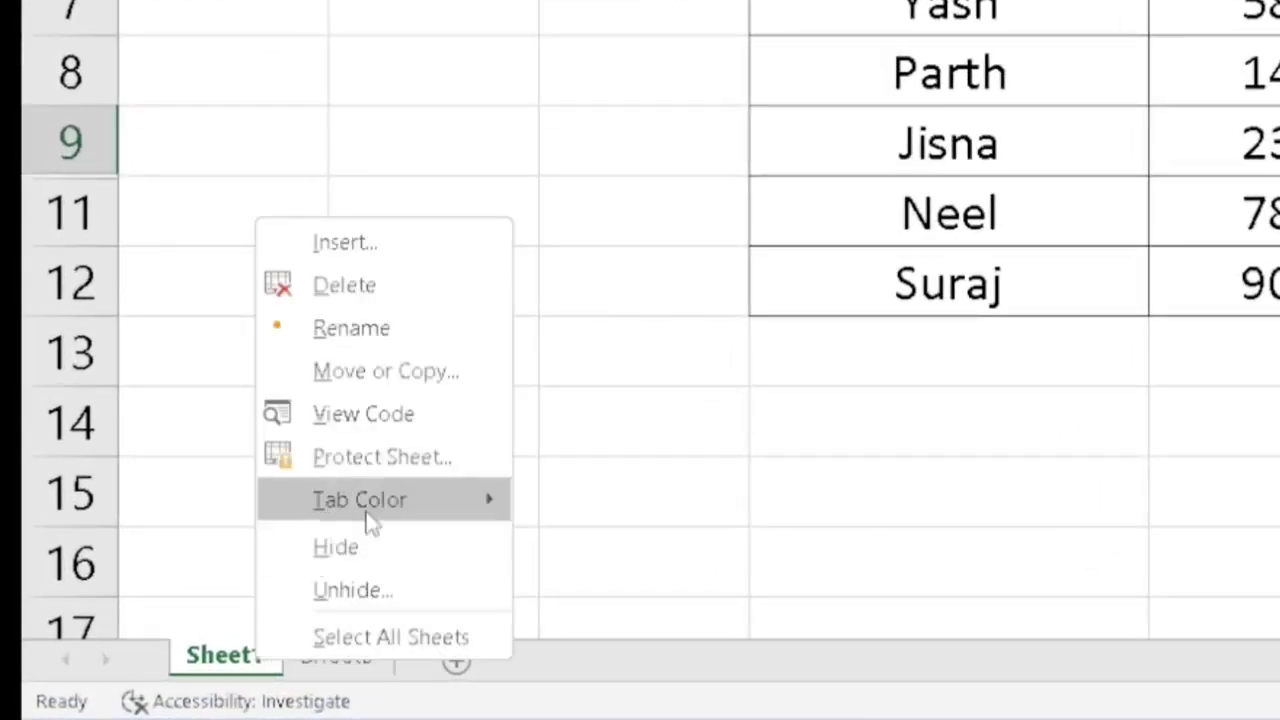
pyautogui.click(354, 590)
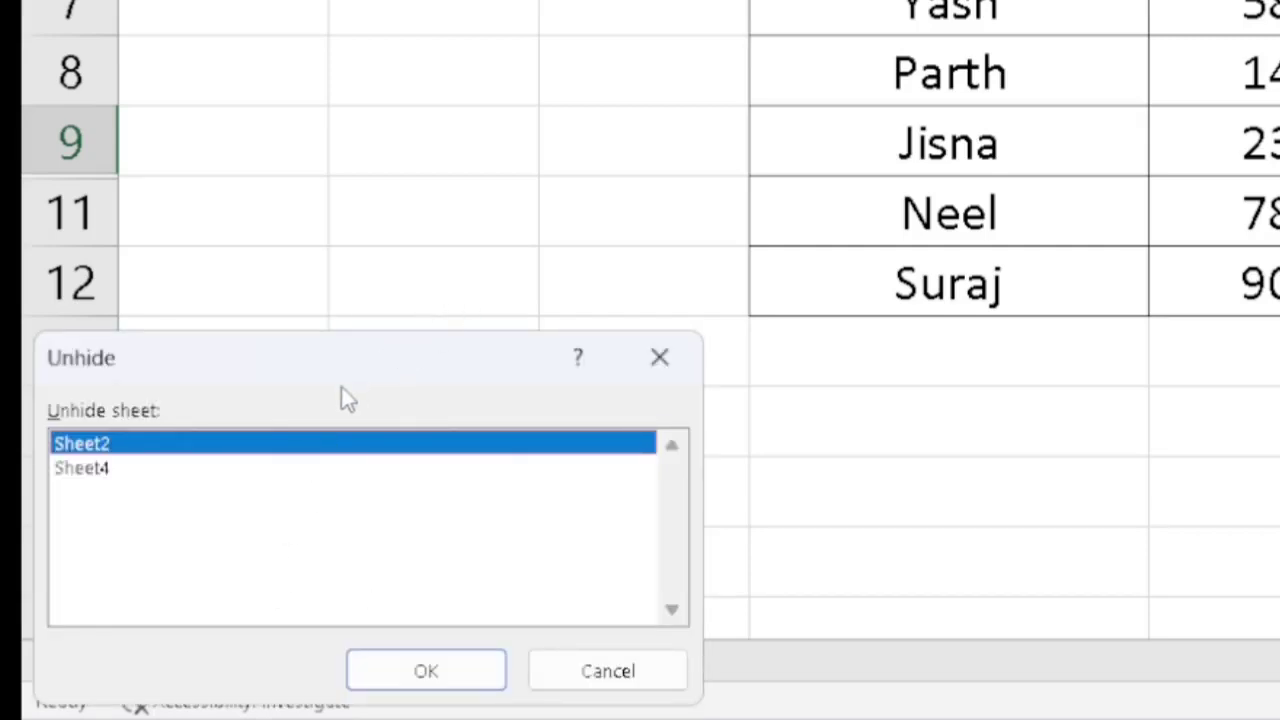
pyautogui.click(100, 468)
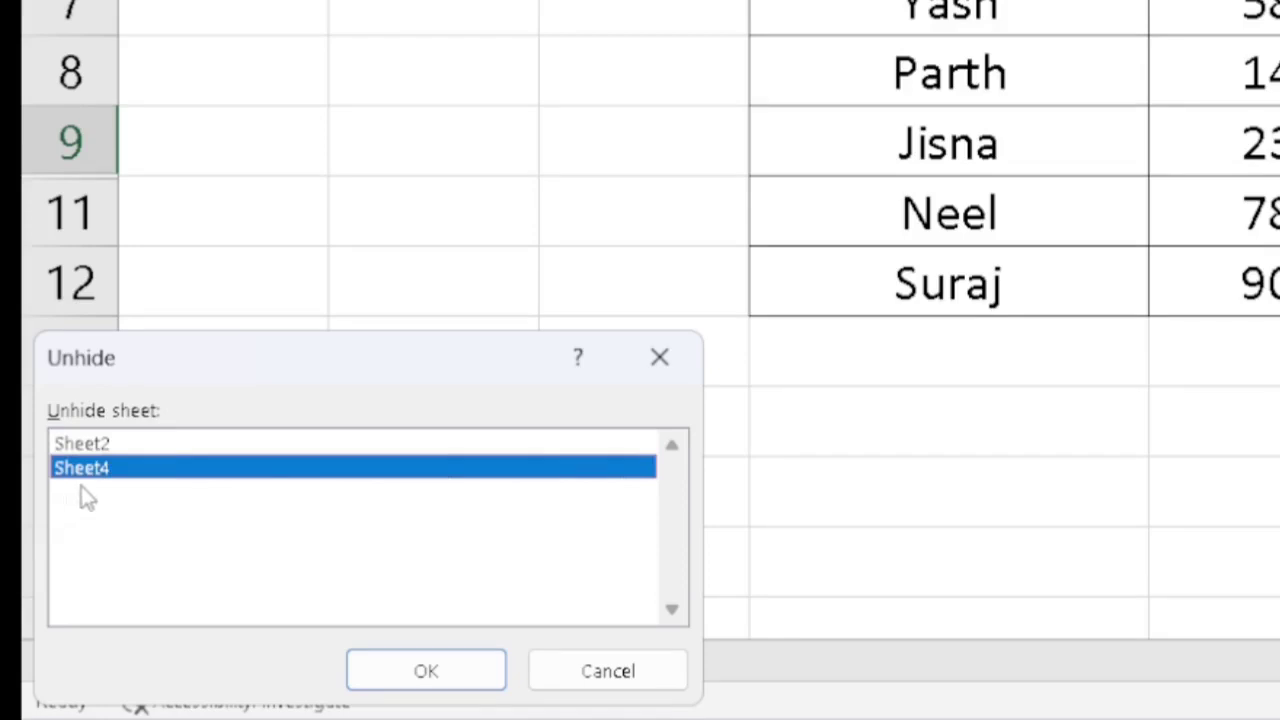
pyautogui.click(420, 671)
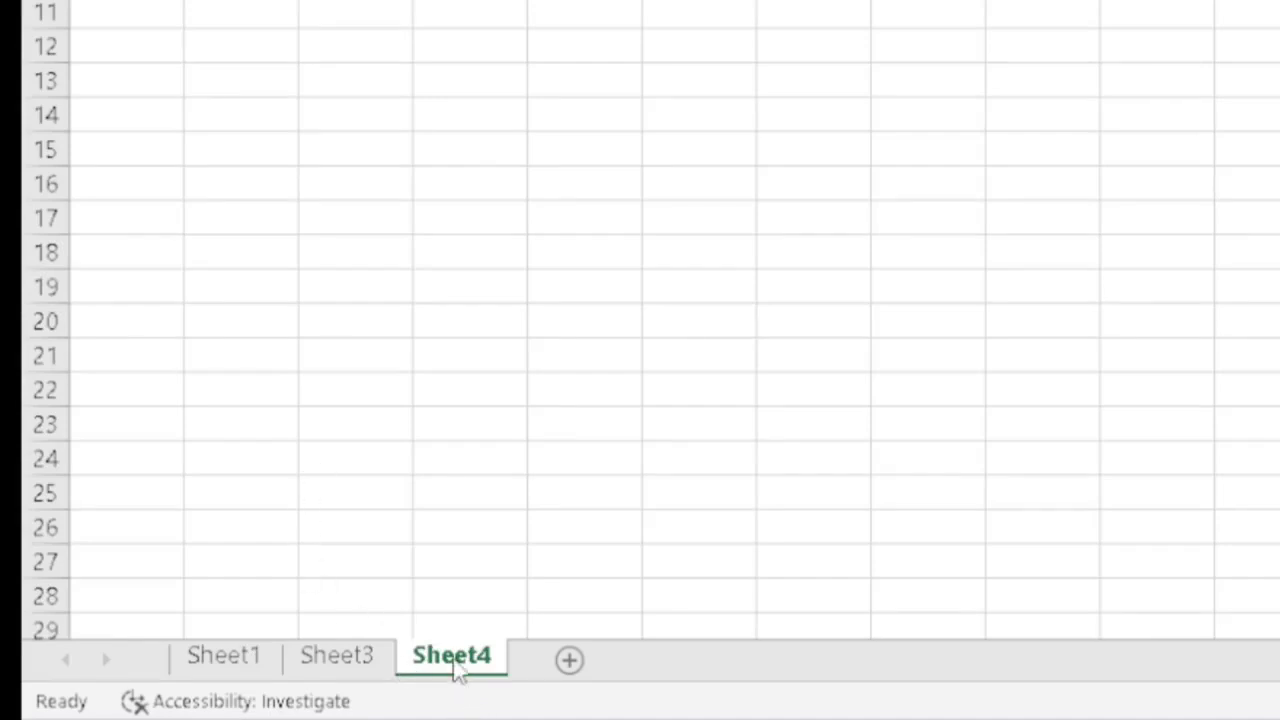
# Step: Unhide the hidden worksheet Sheet2 and return to Sheet1
pyautogui.rightClick(456, 670)
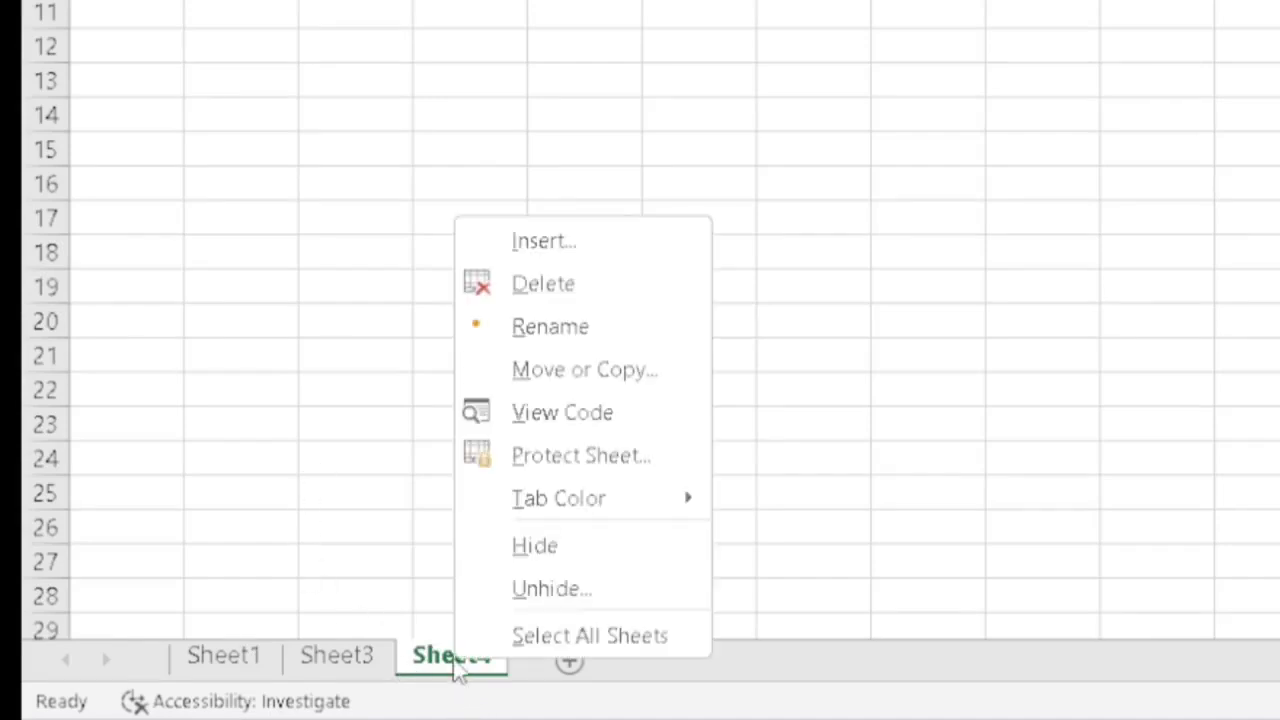
pyautogui.click(545, 592)
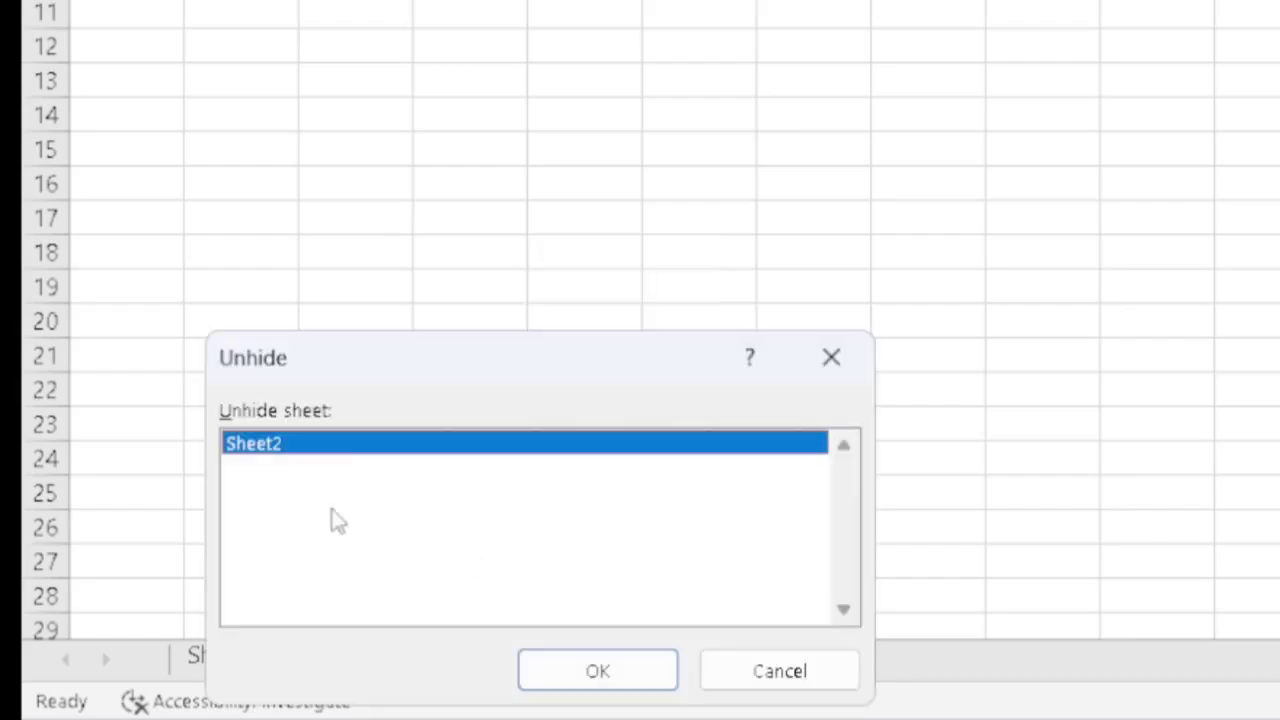
pyautogui.click(584, 667)
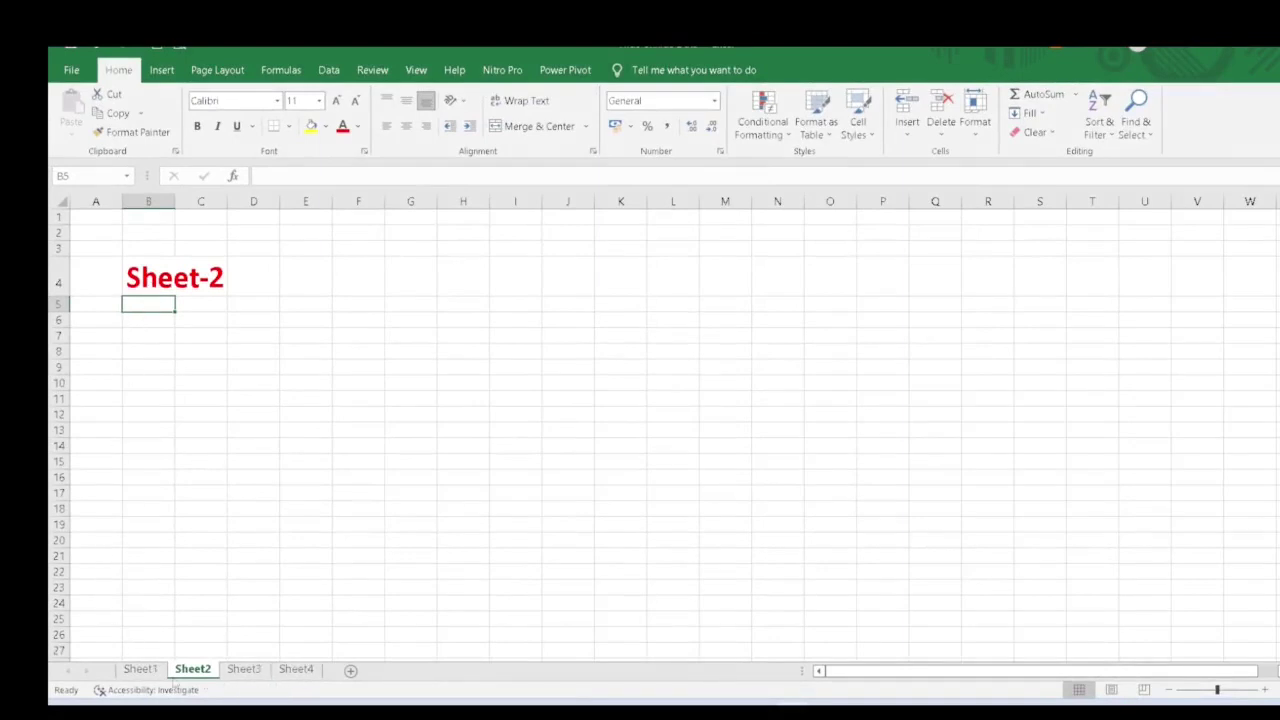
pyautogui.click(150, 670)
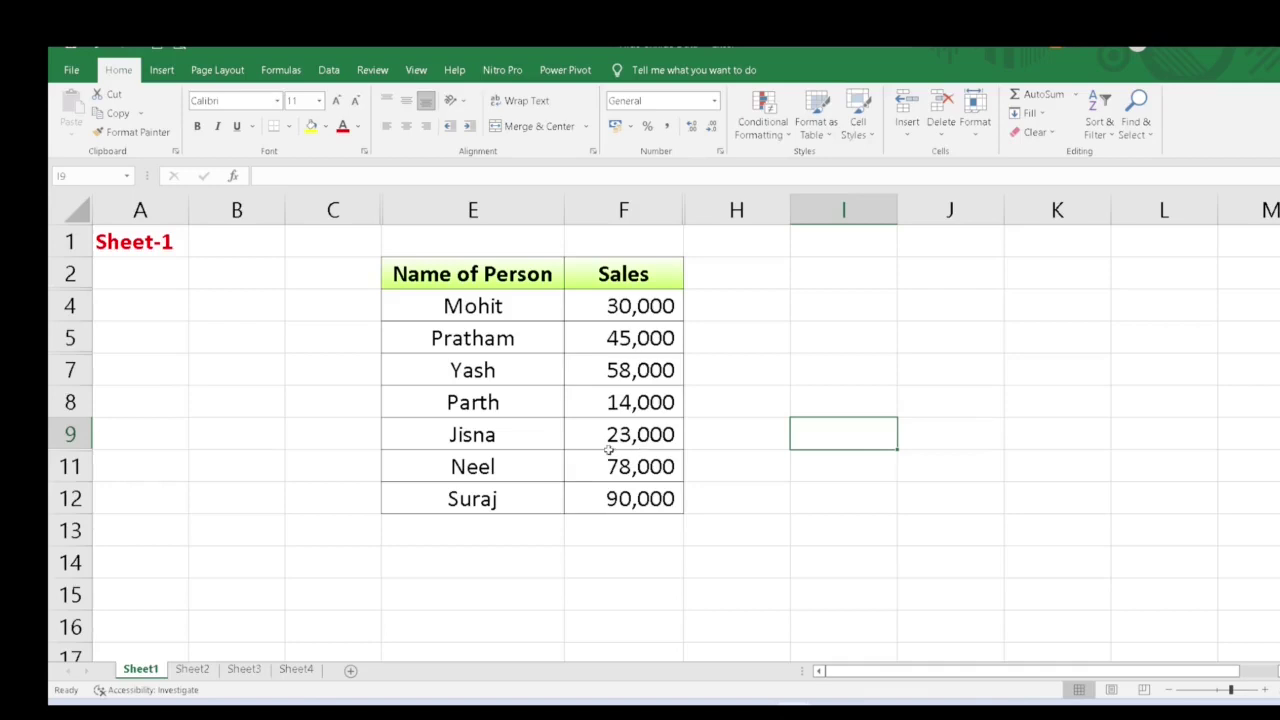
# Step: Try to unhide the hidden rows on Sheet1 with only row 4 selected
pyautogui.click(68, 306)
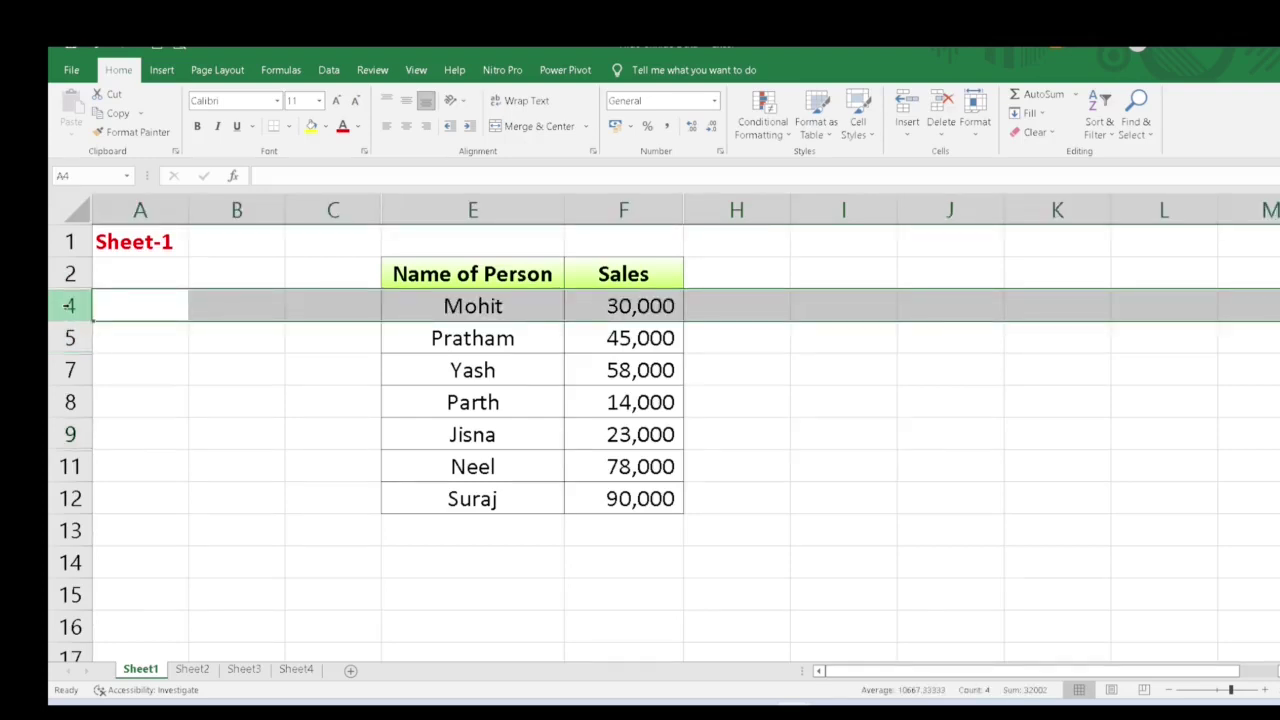
pyautogui.click(973, 118)
pyautogui.moveTo(1045, 303)
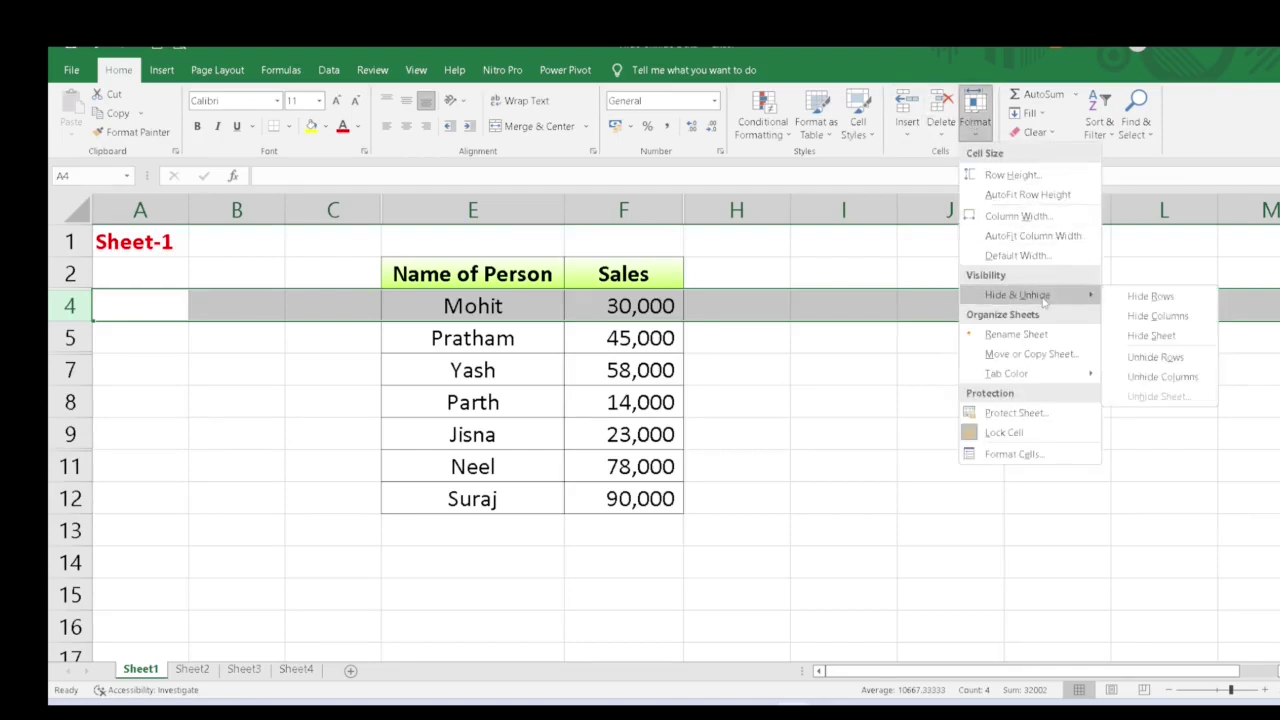
pyautogui.click(1127, 358)
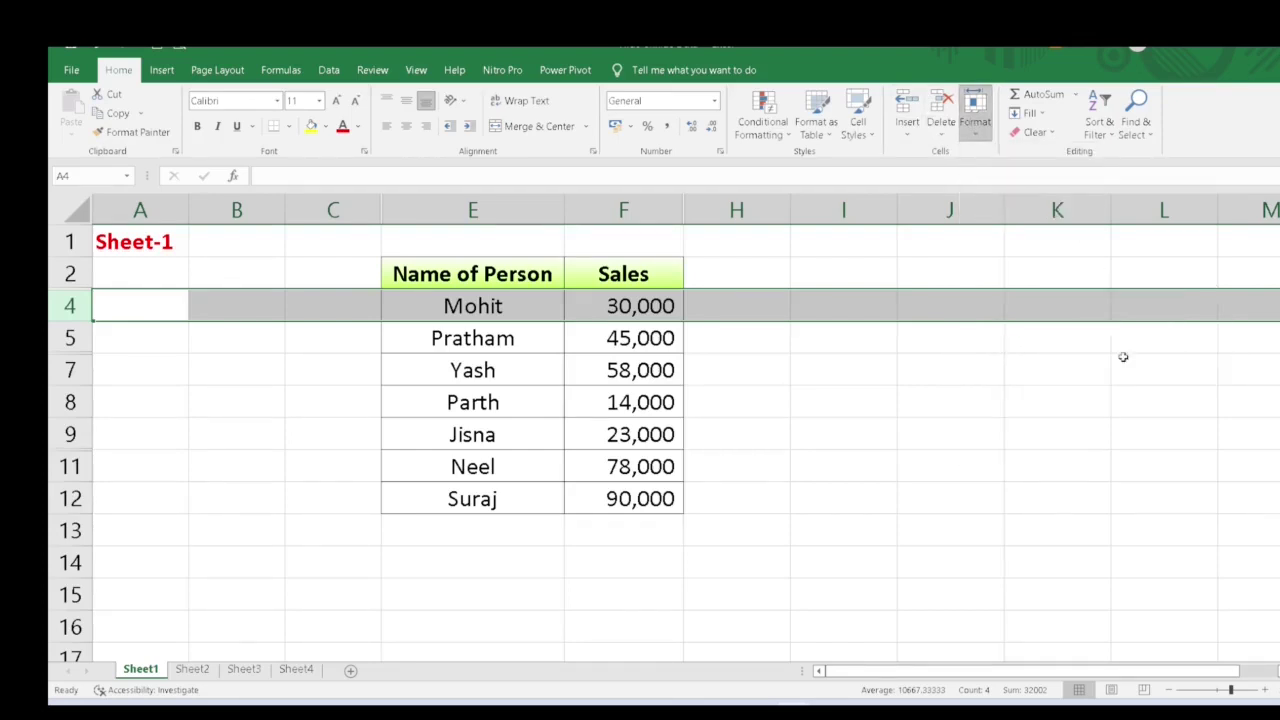
pyautogui.click(368, 414)
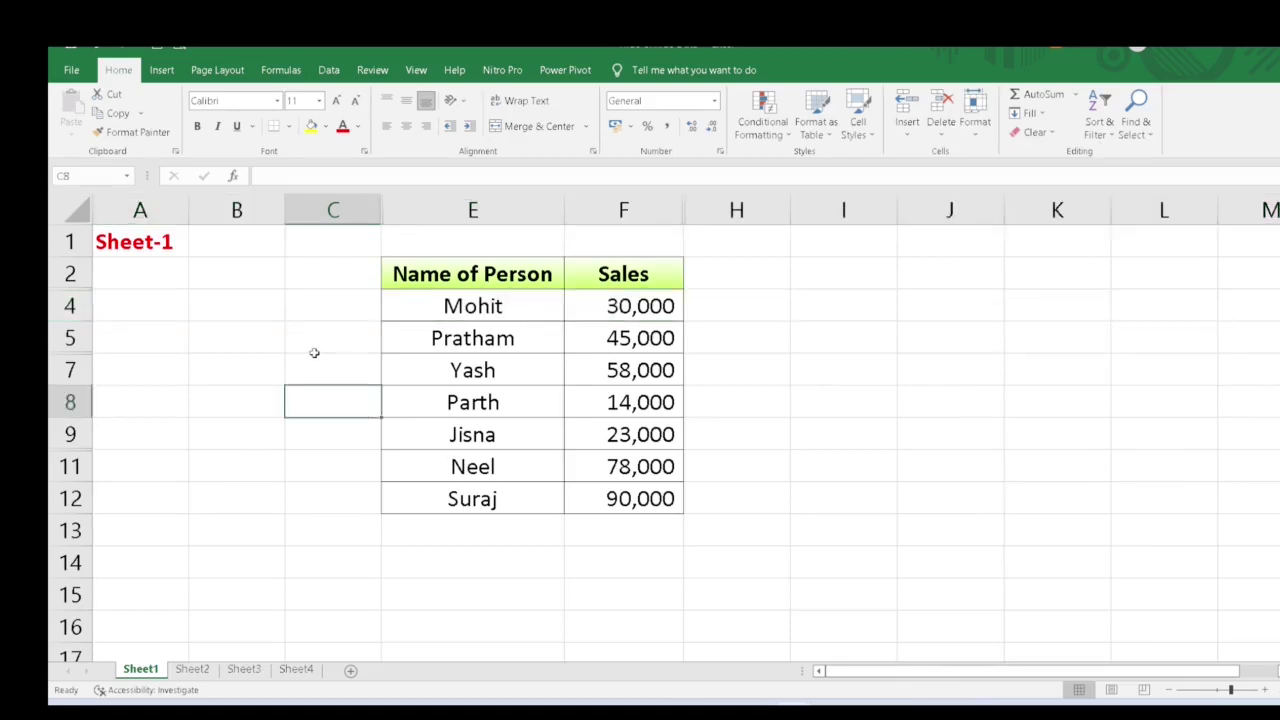
# Step: Try to unhide the hidden columns on Sheet1 with only column E, Name of Person, selected
pyautogui.click(485, 207)
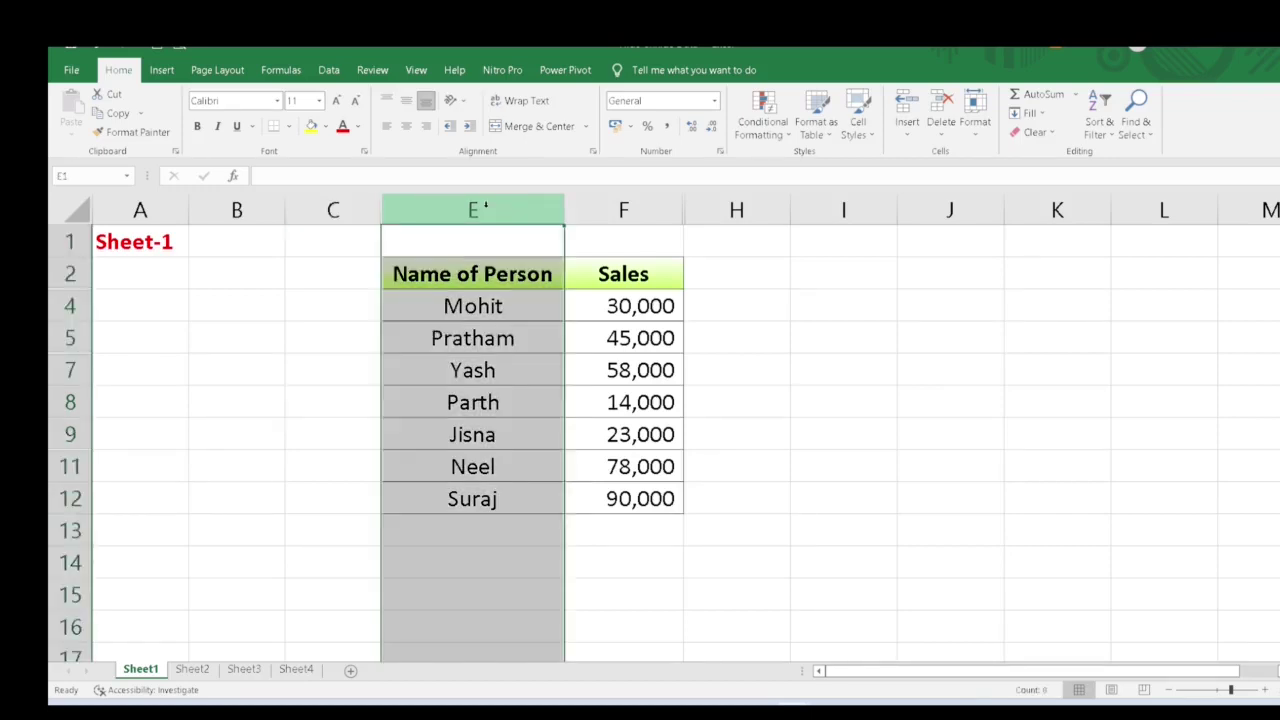
pyautogui.click(975, 115)
pyautogui.moveTo(1050, 295)
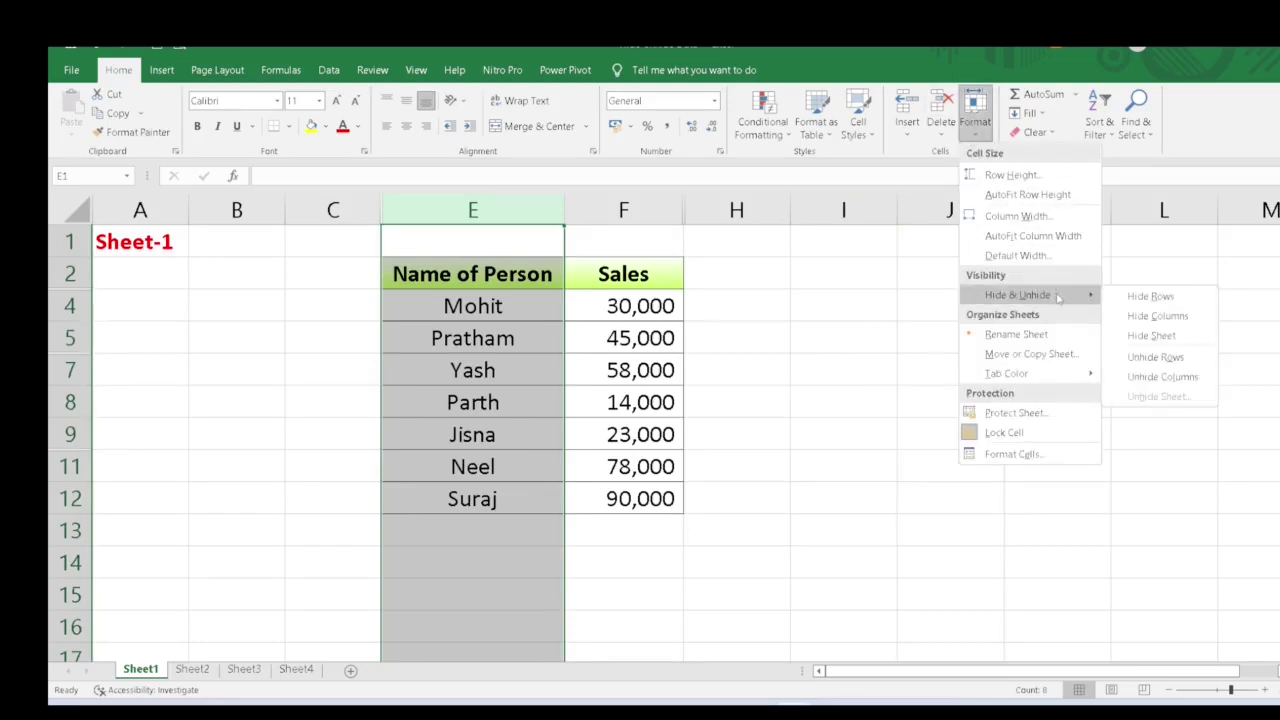
pyautogui.click(1146, 374)
pyautogui.click(810, 393)
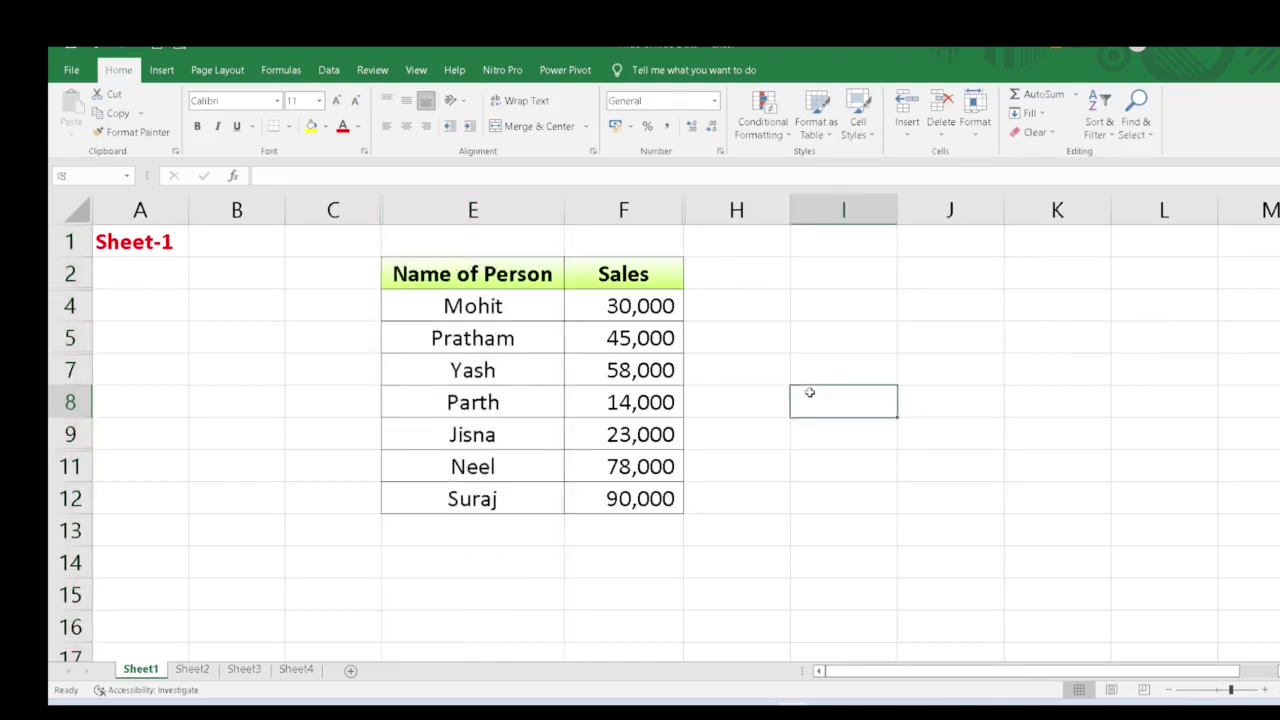
# Step: Unhide column D, Sr No, on Sheet1 by selecting the neighbouring columns C and E together
pyautogui.click(319, 209)
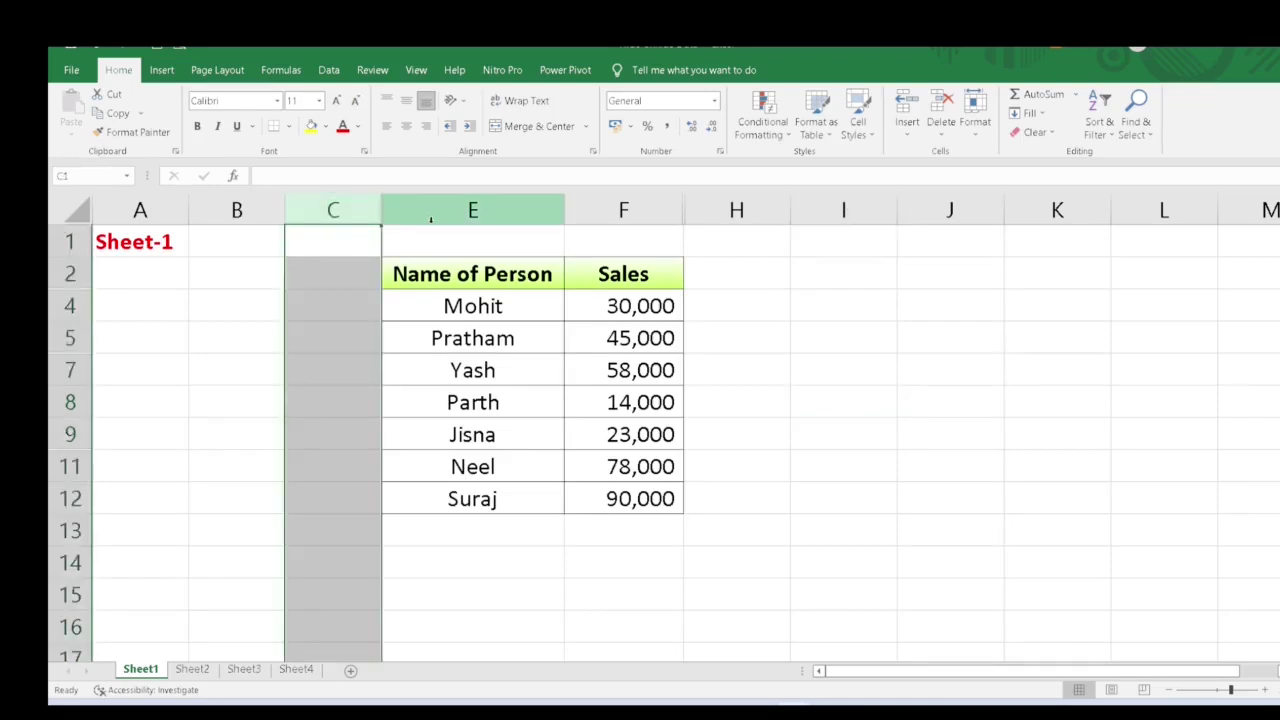
pyautogui.moveTo(340, 209); pyautogui.dragTo(459, 209)
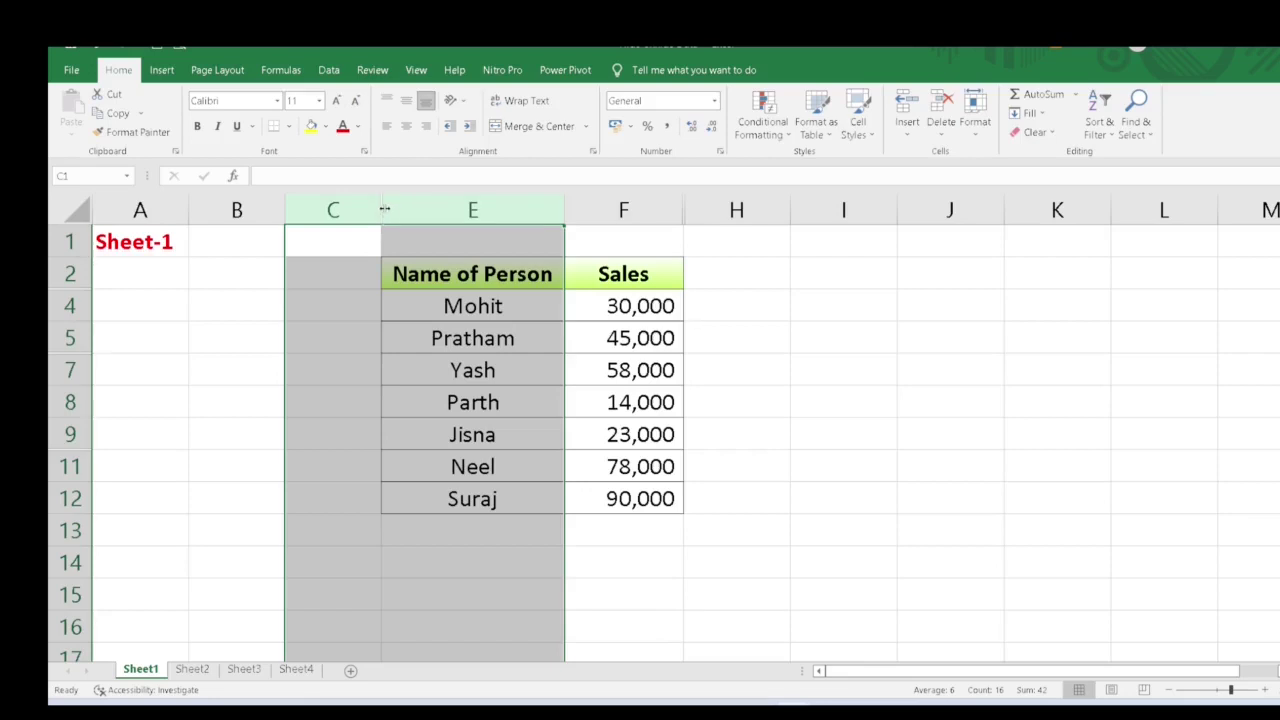
pyautogui.rightClick(355, 290)
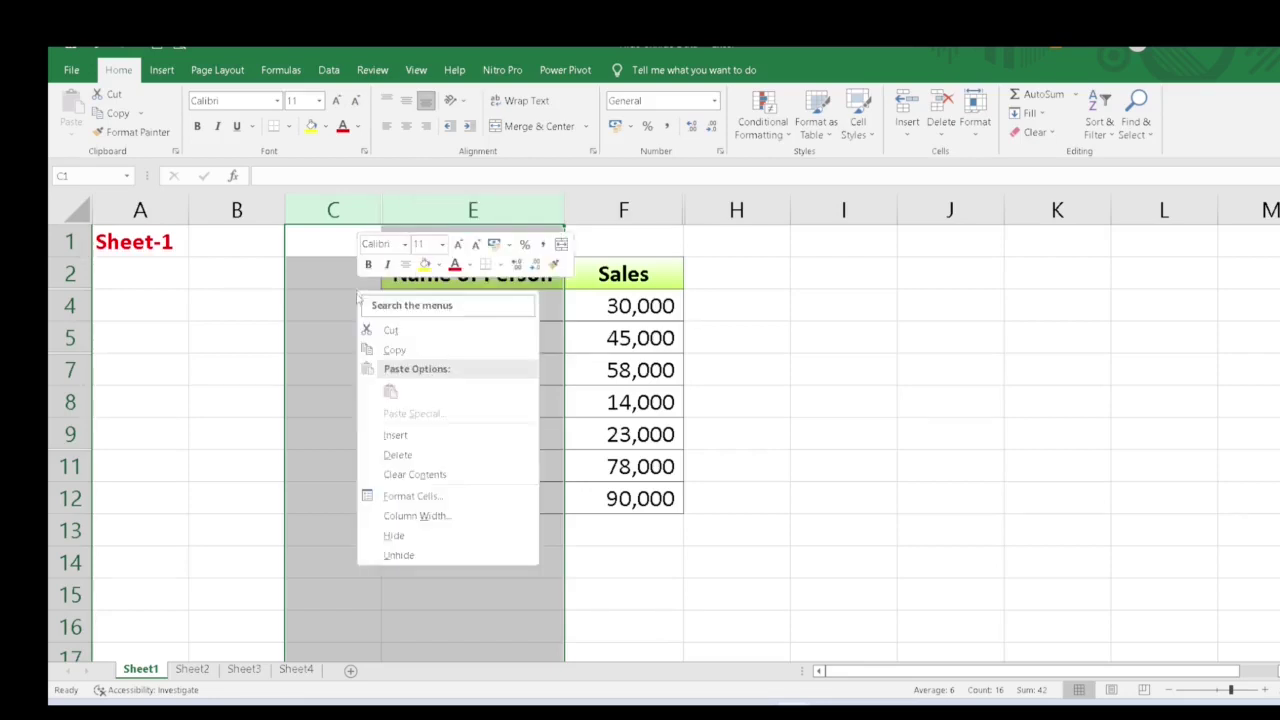
pyautogui.click(400, 556)
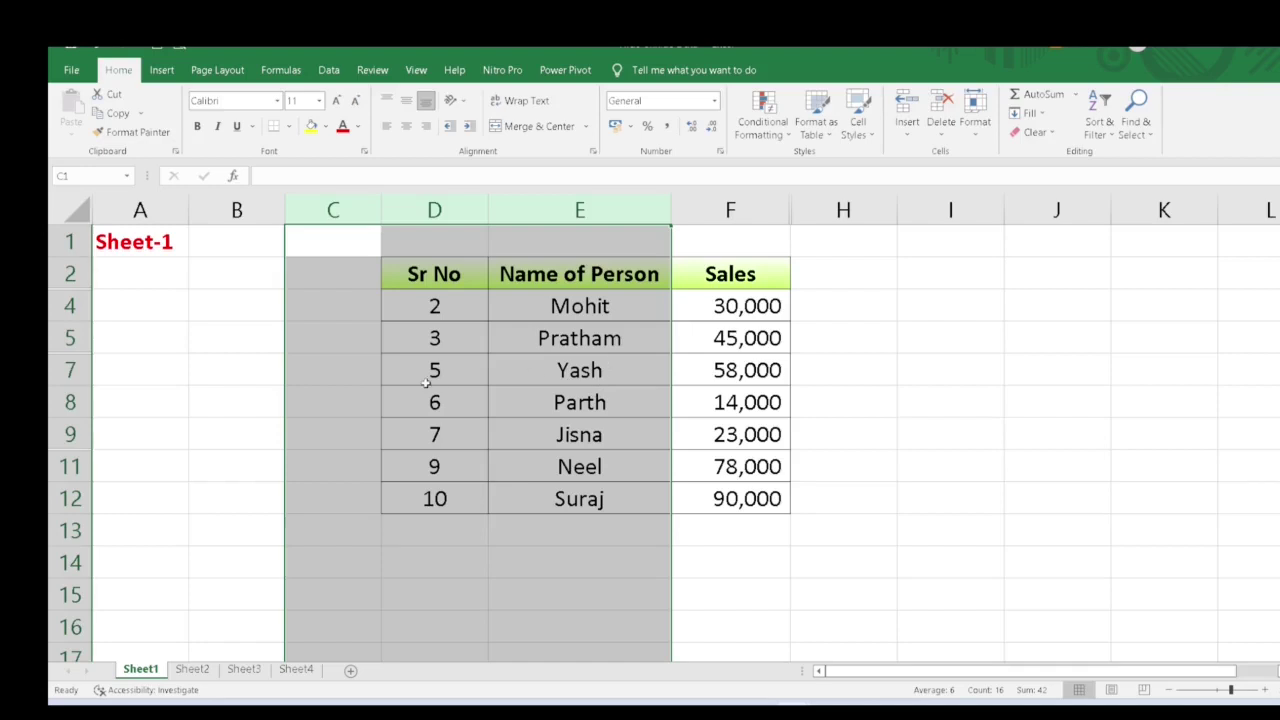
pyautogui.click(216, 380)
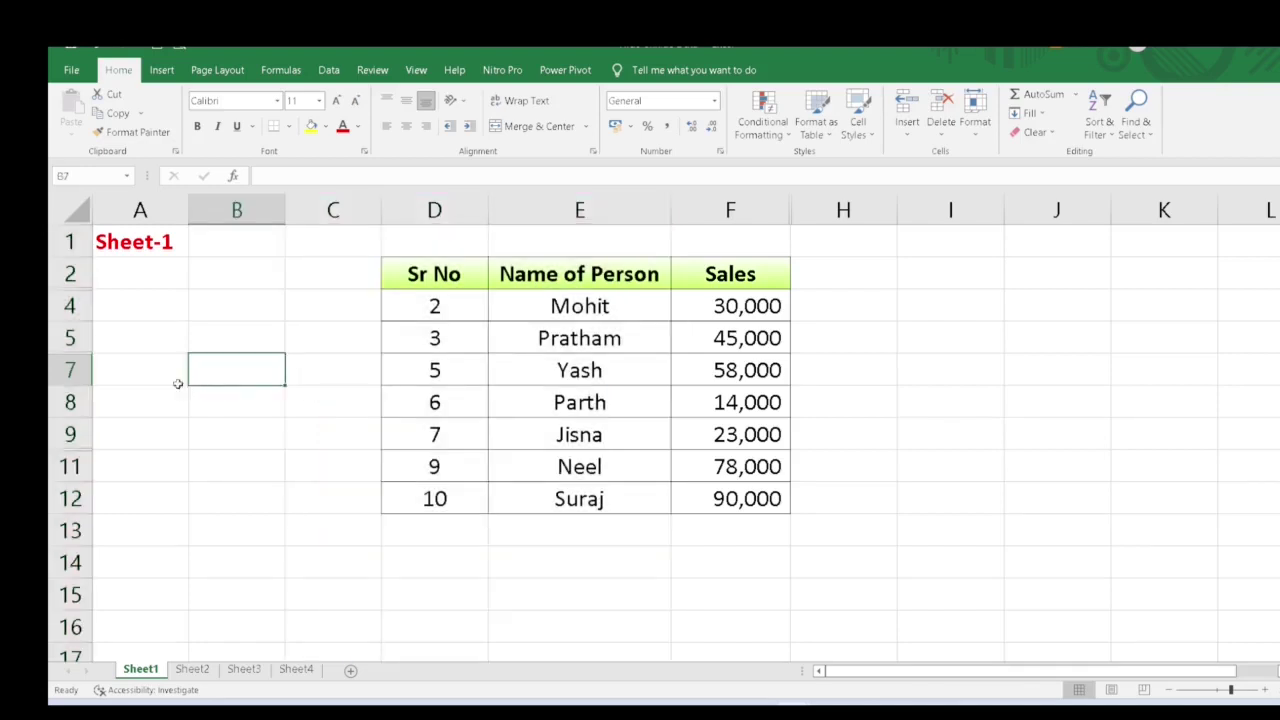
# Step: Unhide row 6 on Sheet1 by selecting the neighbouring rows 5 and 7 together
pyautogui.moveTo(76, 338); pyautogui.dragTo(89, 377)
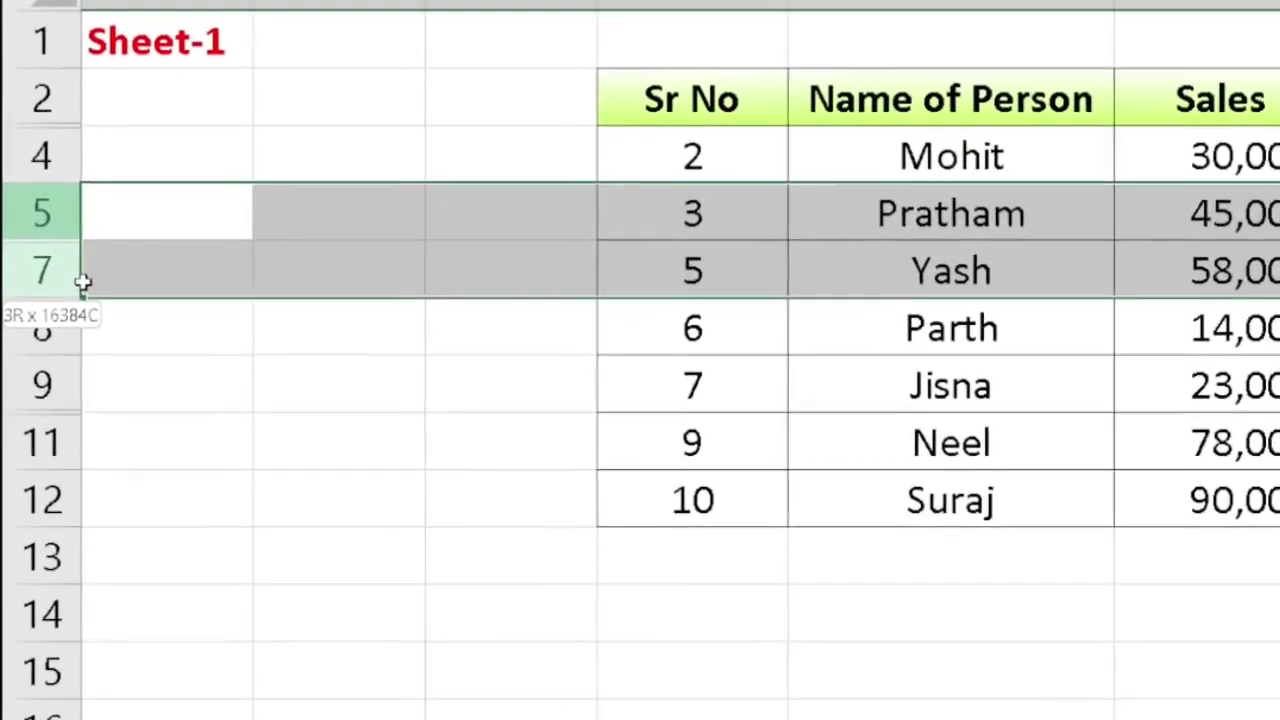
pyautogui.moveTo(83, 283); pyautogui.dragTo(81, 279)
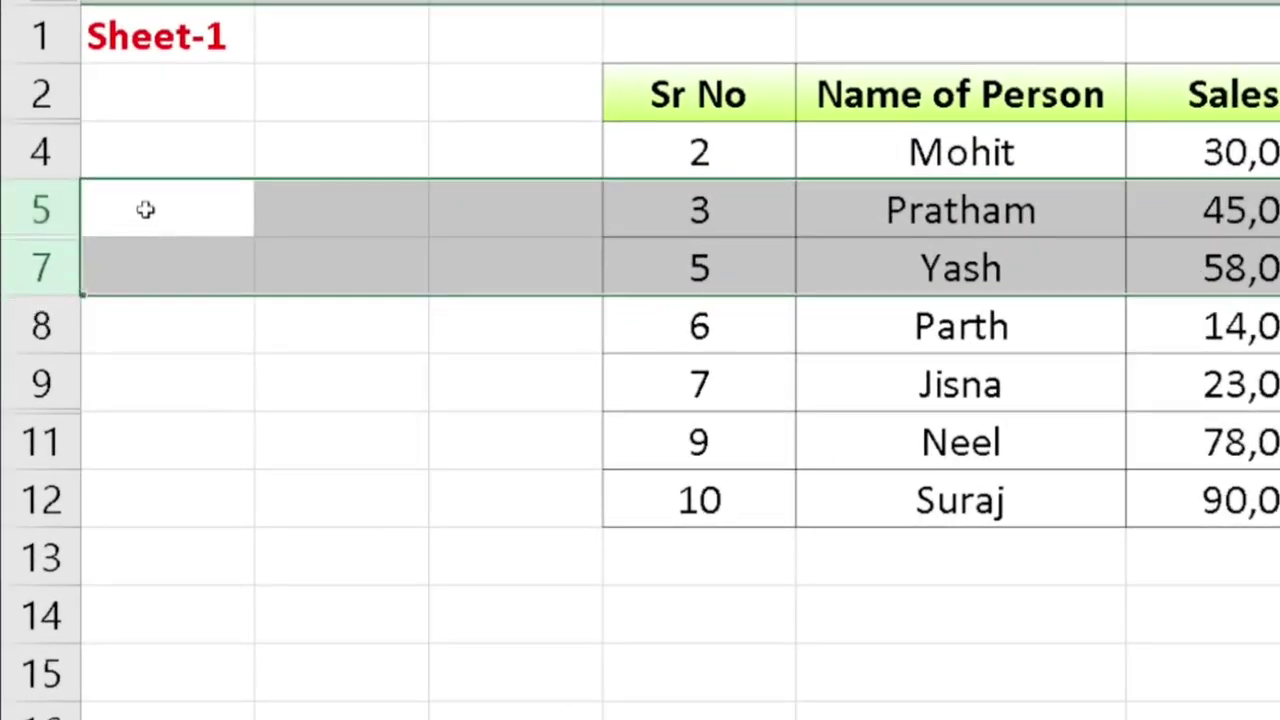
pyautogui.rightClick(146, 209)
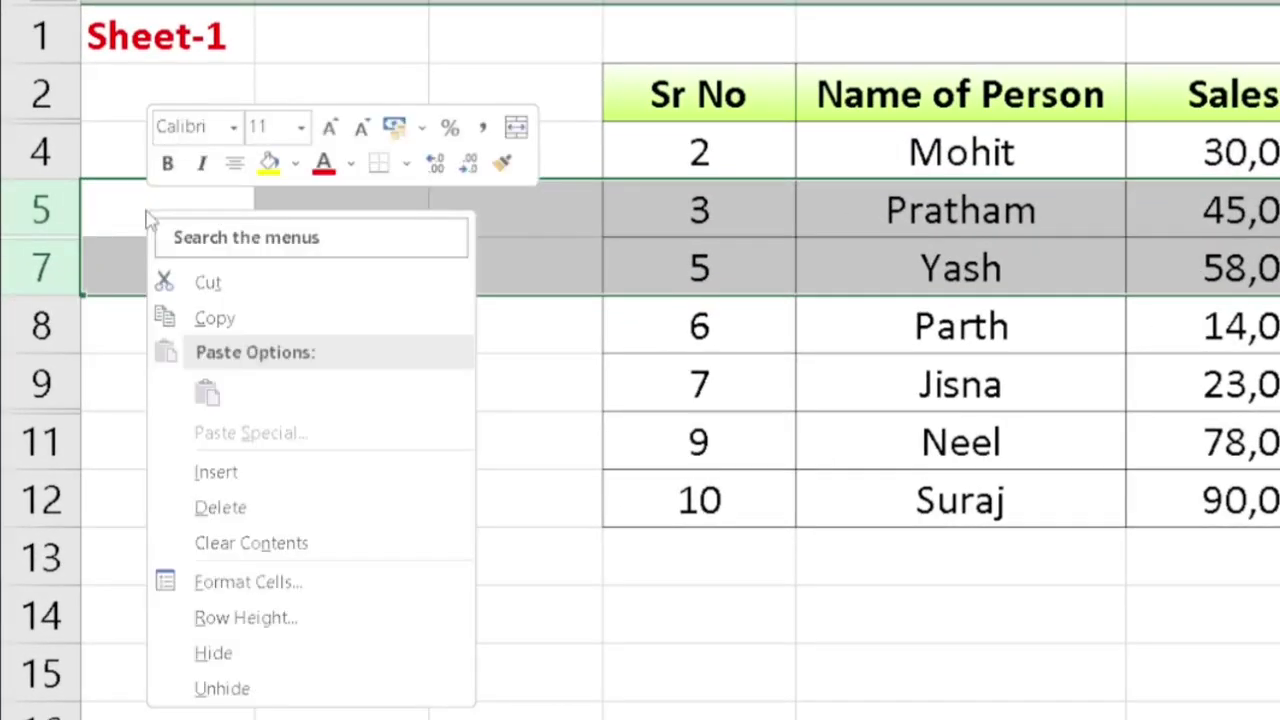
pyautogui.click(255, 690)
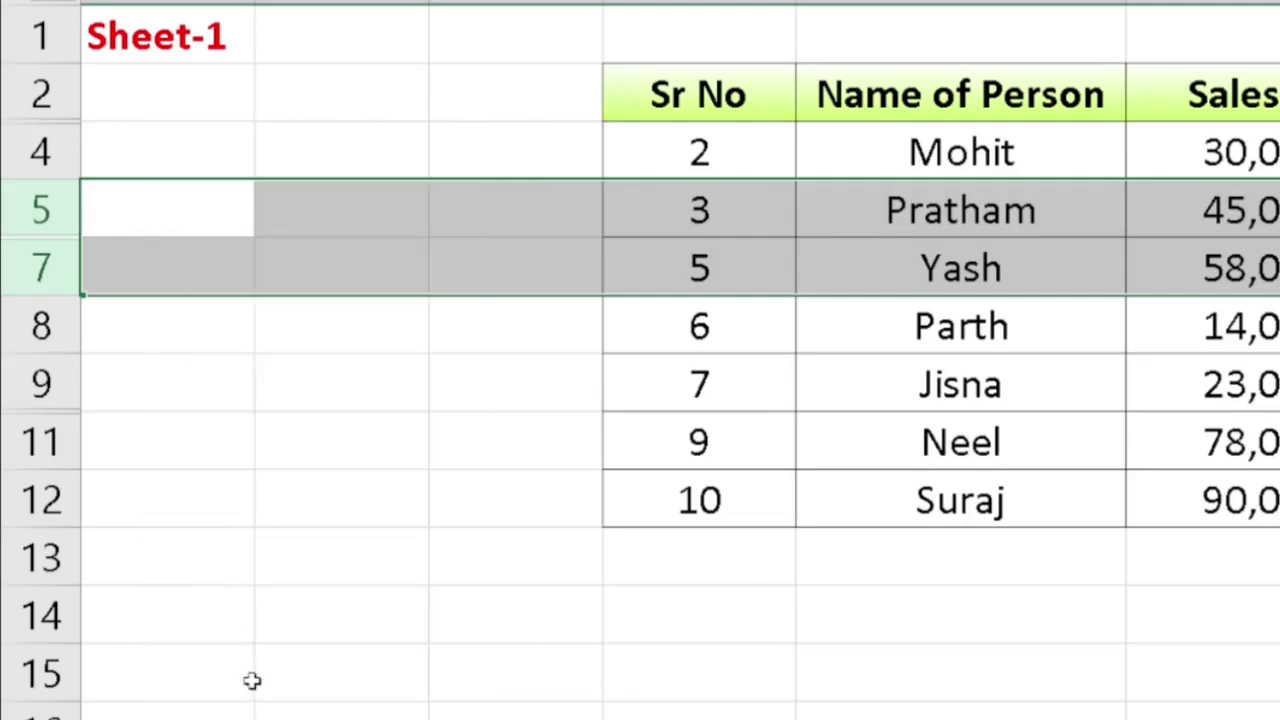
pyautogui.click(229, 169)
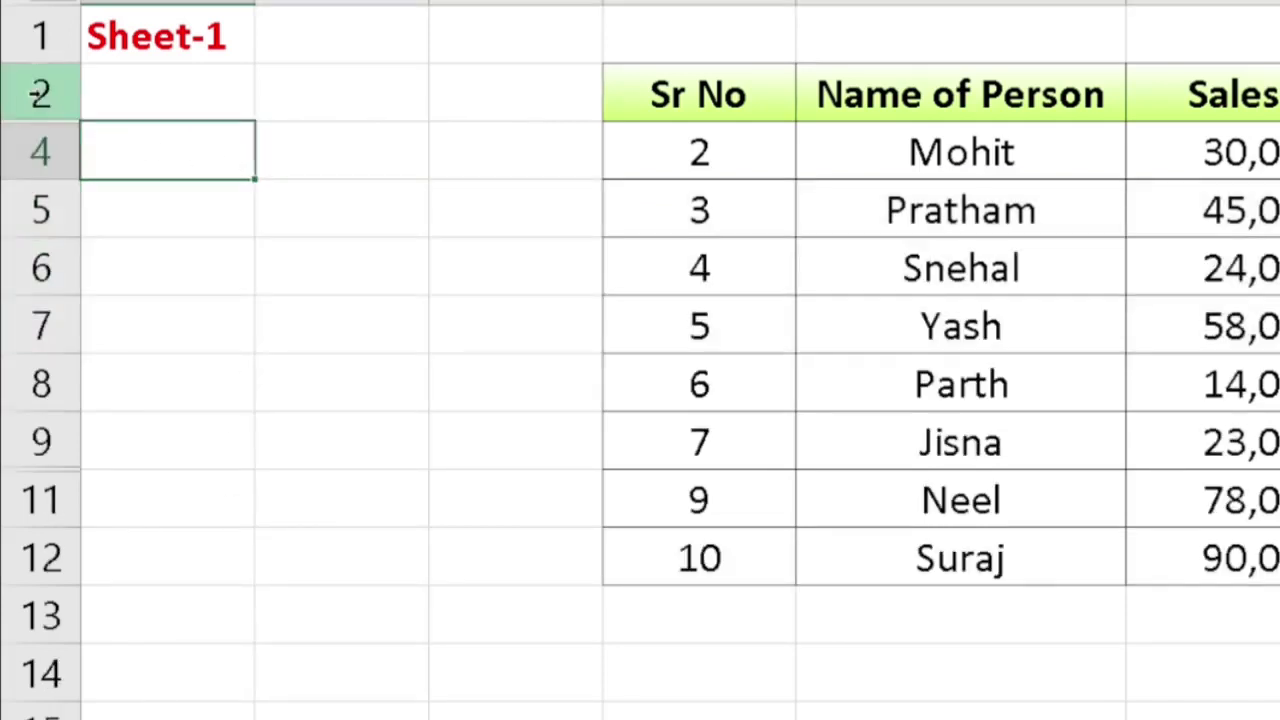
# Step: Unhide row 3 on Sheet1 by selecting the neighbouring rows 2 and 4 together
pyautogui.moveTo(40, 93); pyautogui.dragTo(40, 134)
pyautogui.rightClick(162, 93)
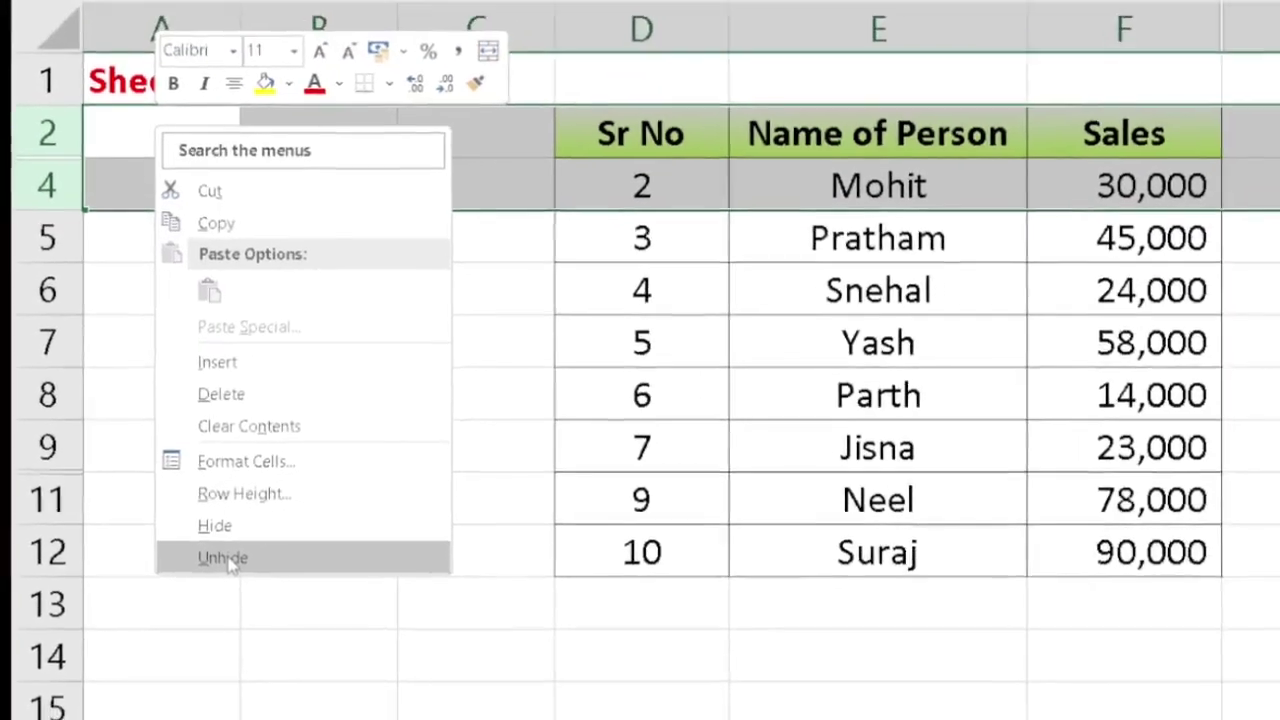
pyautogui.click(226, 560)
pyautogui.click(802, 372)
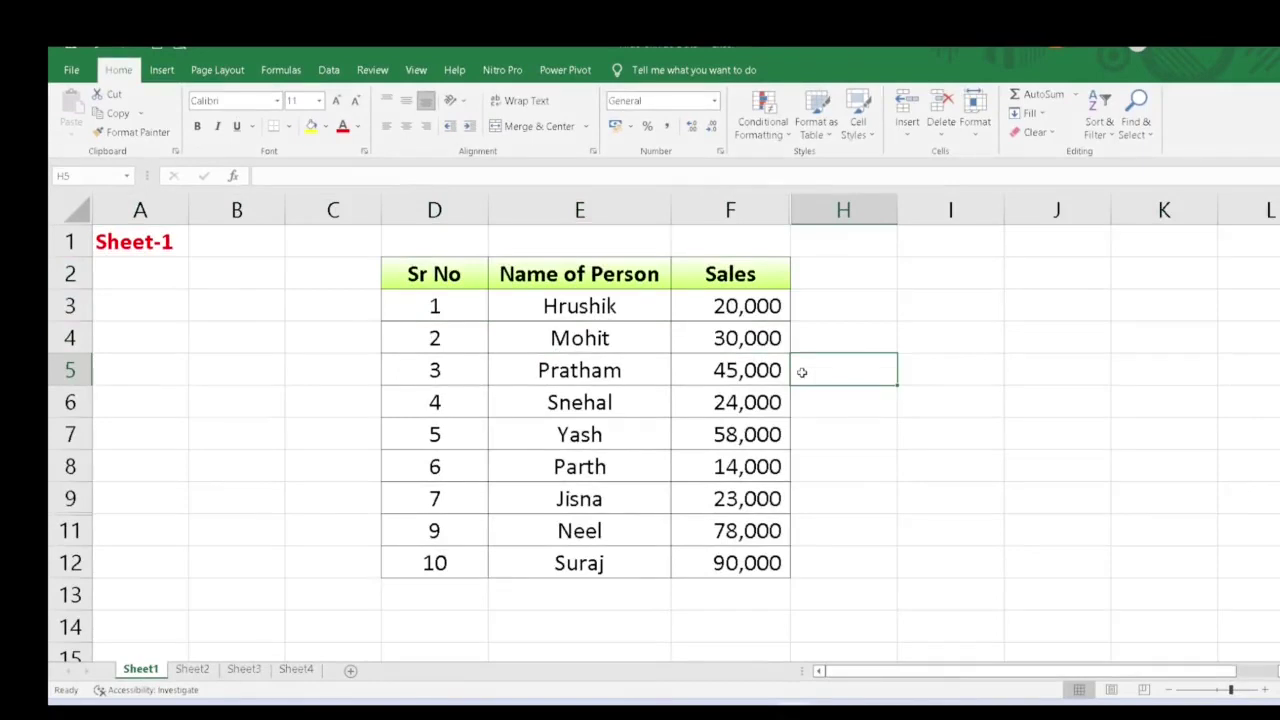
# Step: Select the entire row 5 on Sheet1 from cell C5 and hide it
pyautogui.click(322, 375)
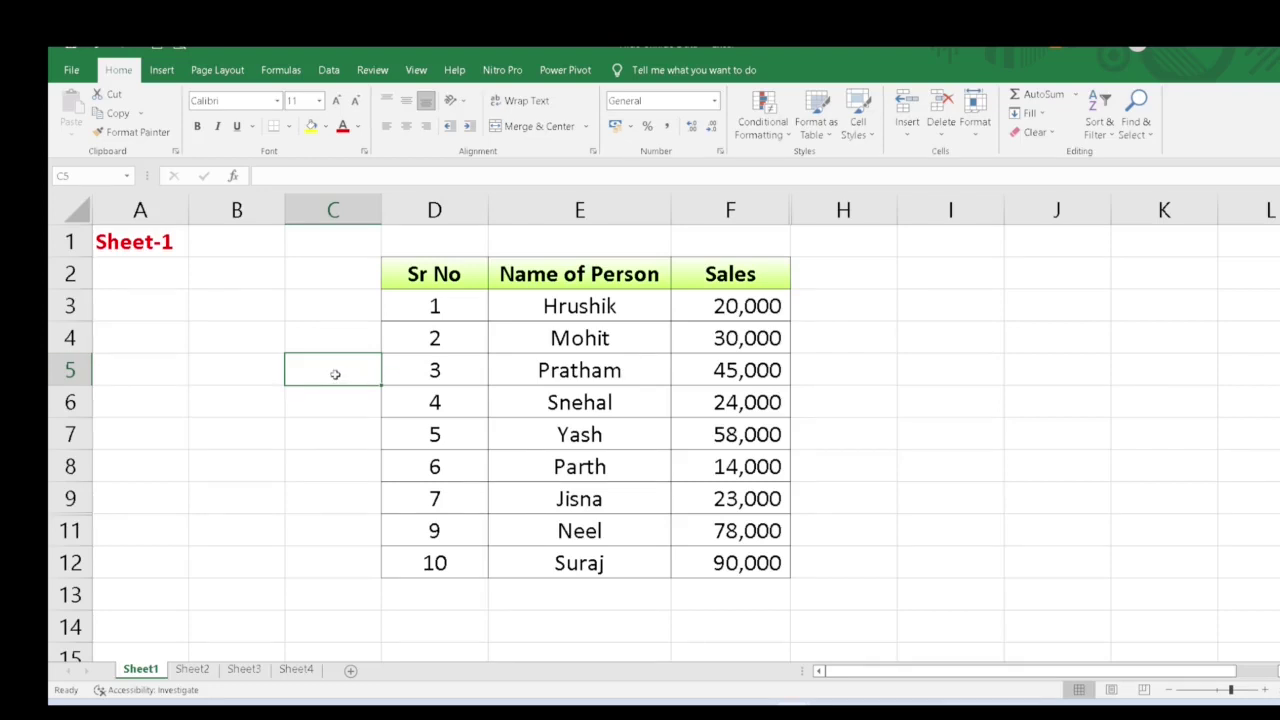
pyautogui.hotkey('shift', 'space')
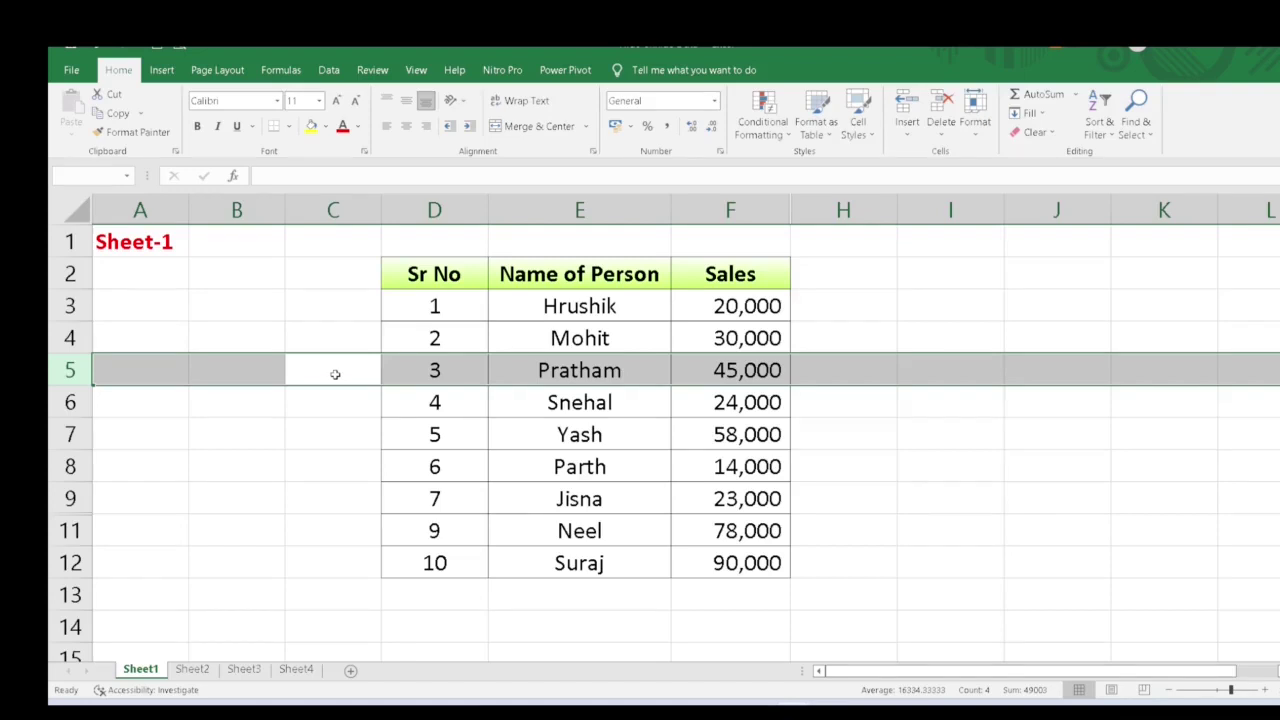
pyautogui.hotkey('ctrl', '9')
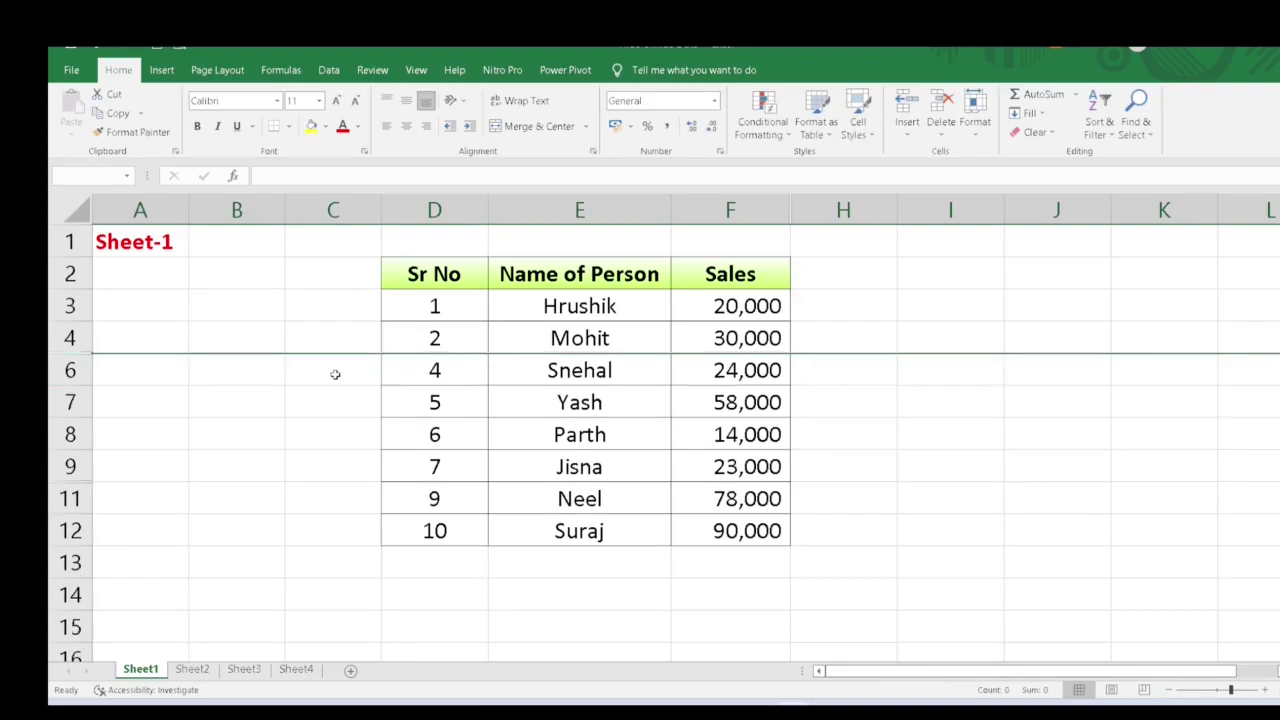
# Step: Unhide row 5 by extending a whole-row selection from row 4 to row 6
pyautogui.click(140, 371)
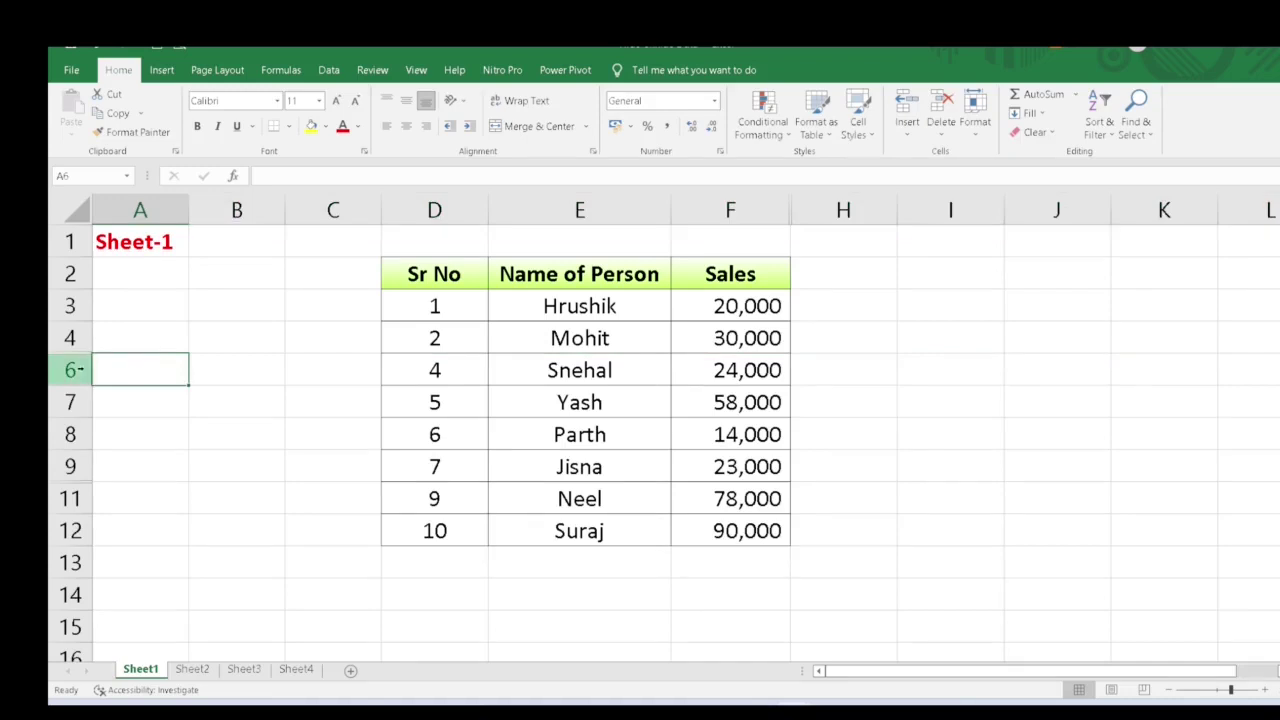
pyautogui.press('Up')
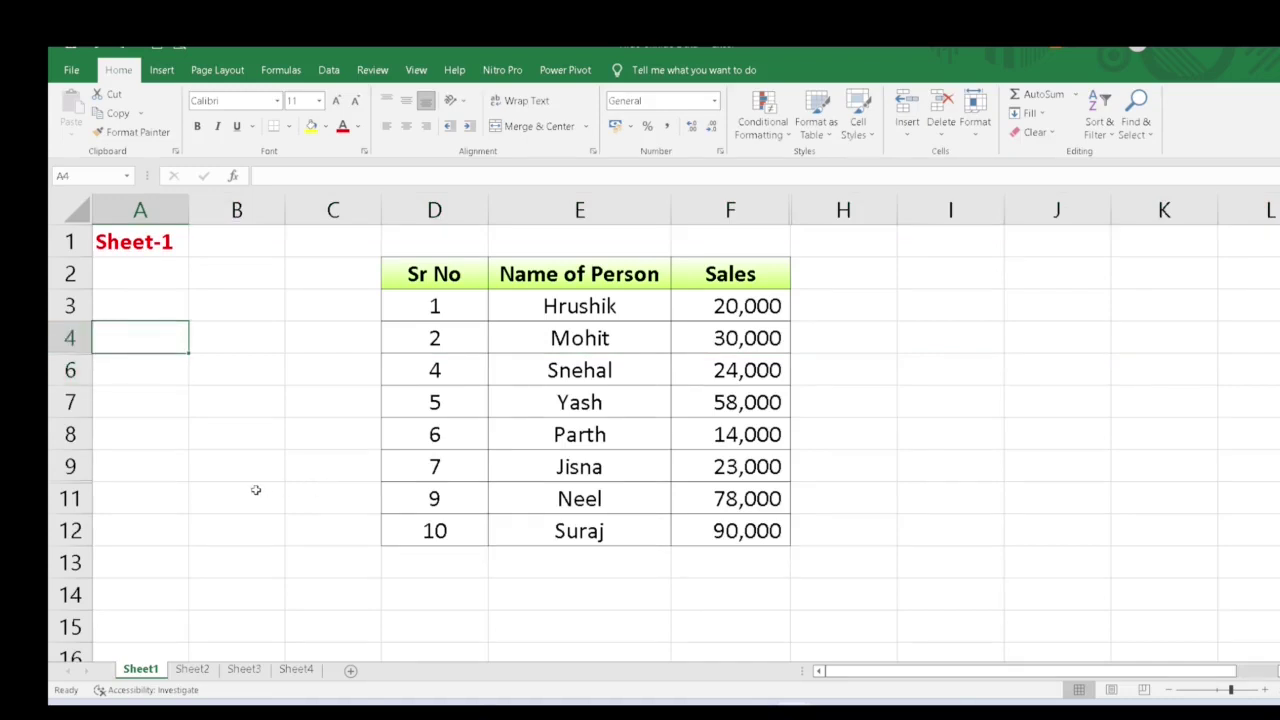
pyautogui.hotkey('shift', 'space')
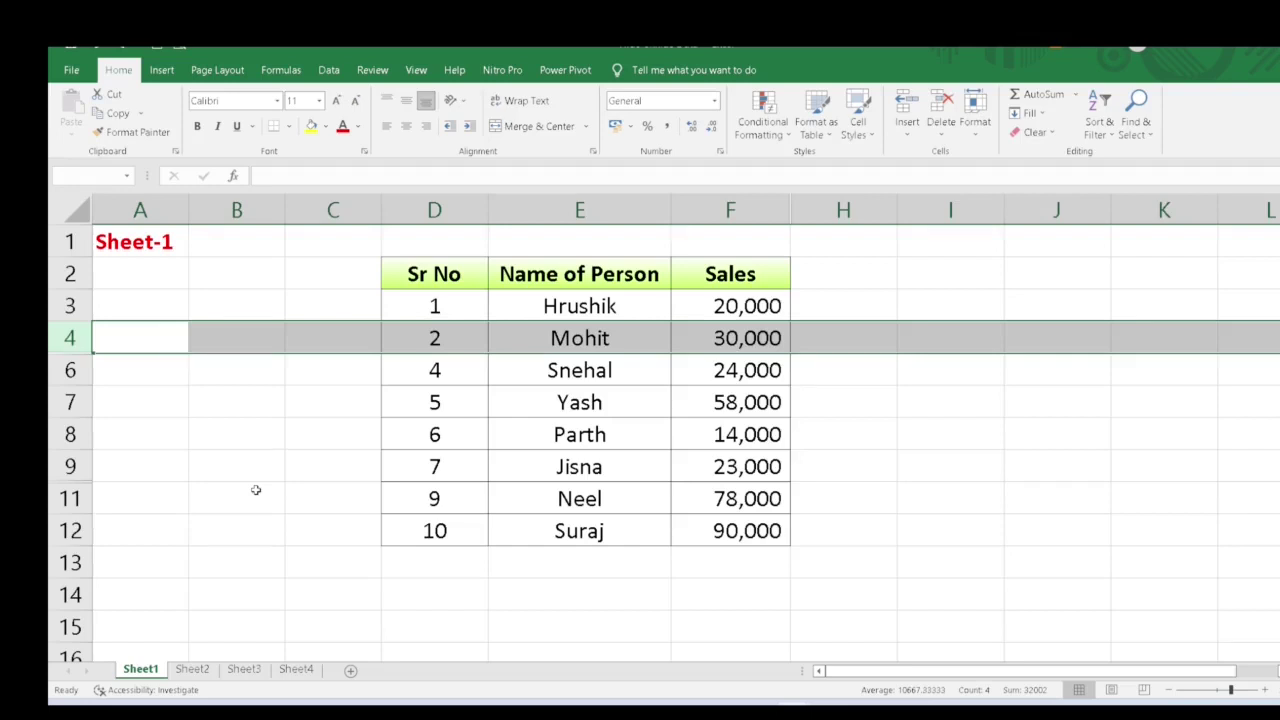
pyautogui.hotkey('shift', 'Down')
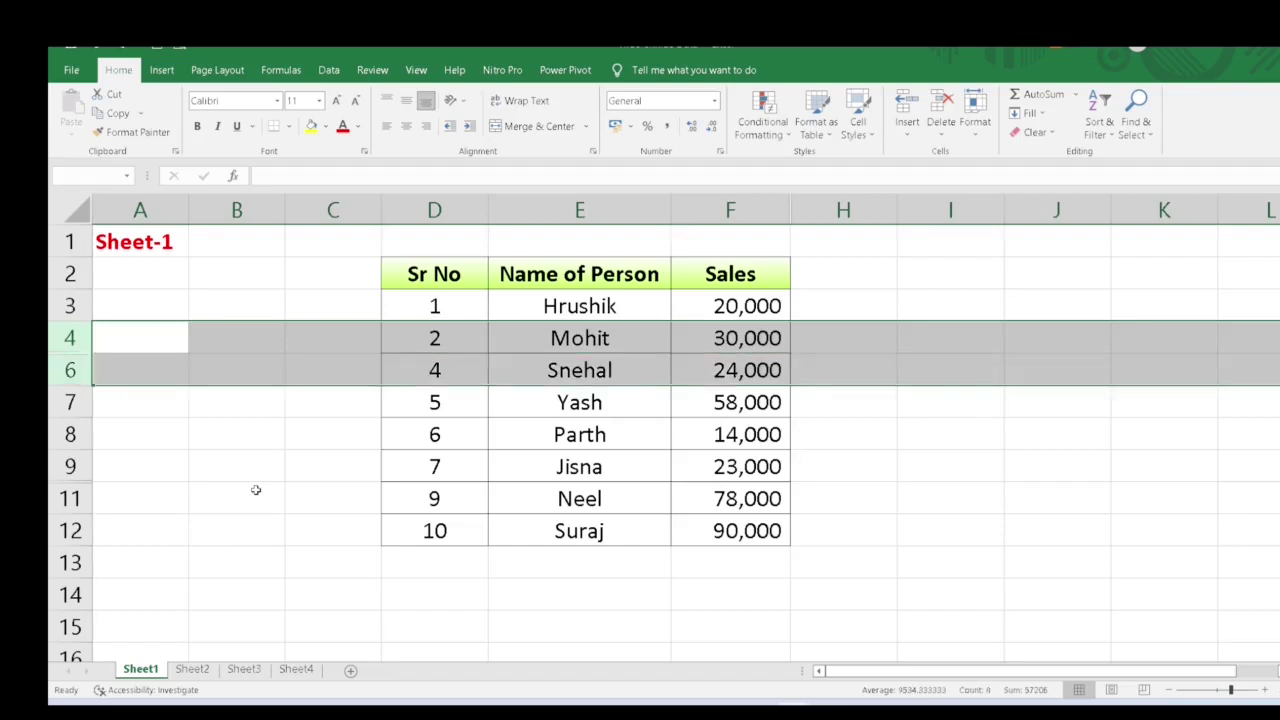
pyautogui.hotkey('ctrl', 'shift', '9')
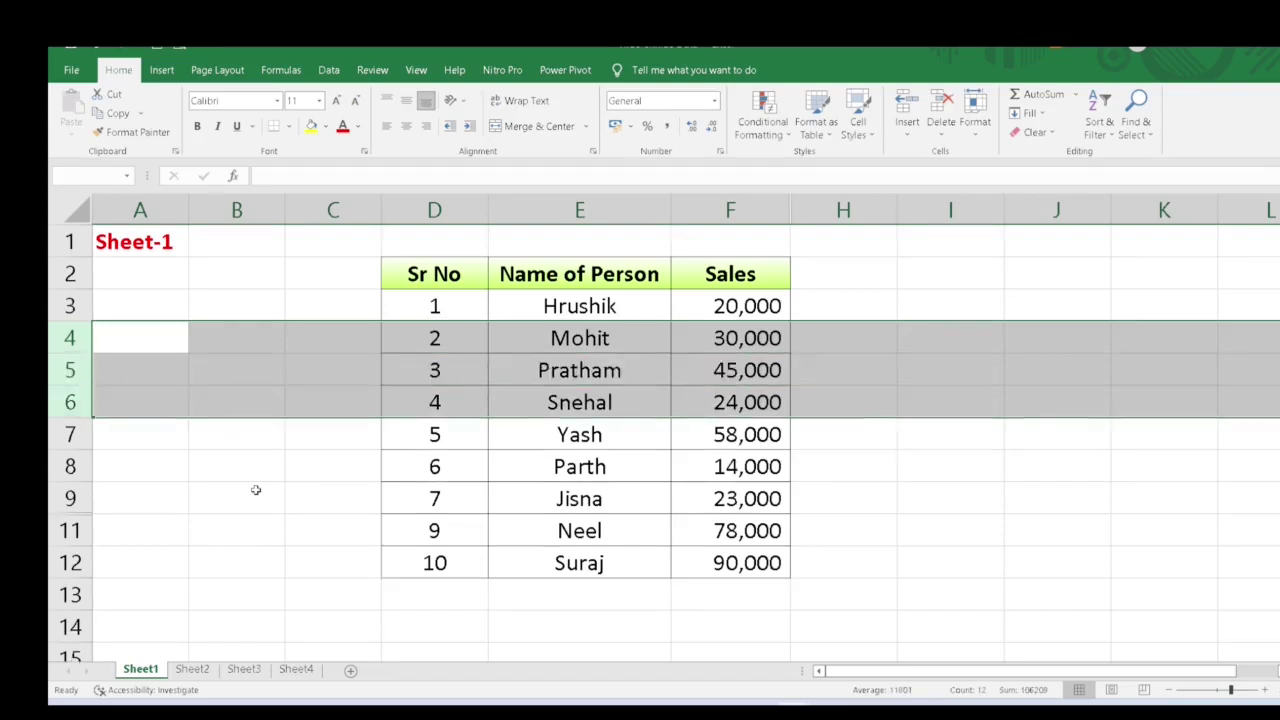
pyautogui.click(118, 370)
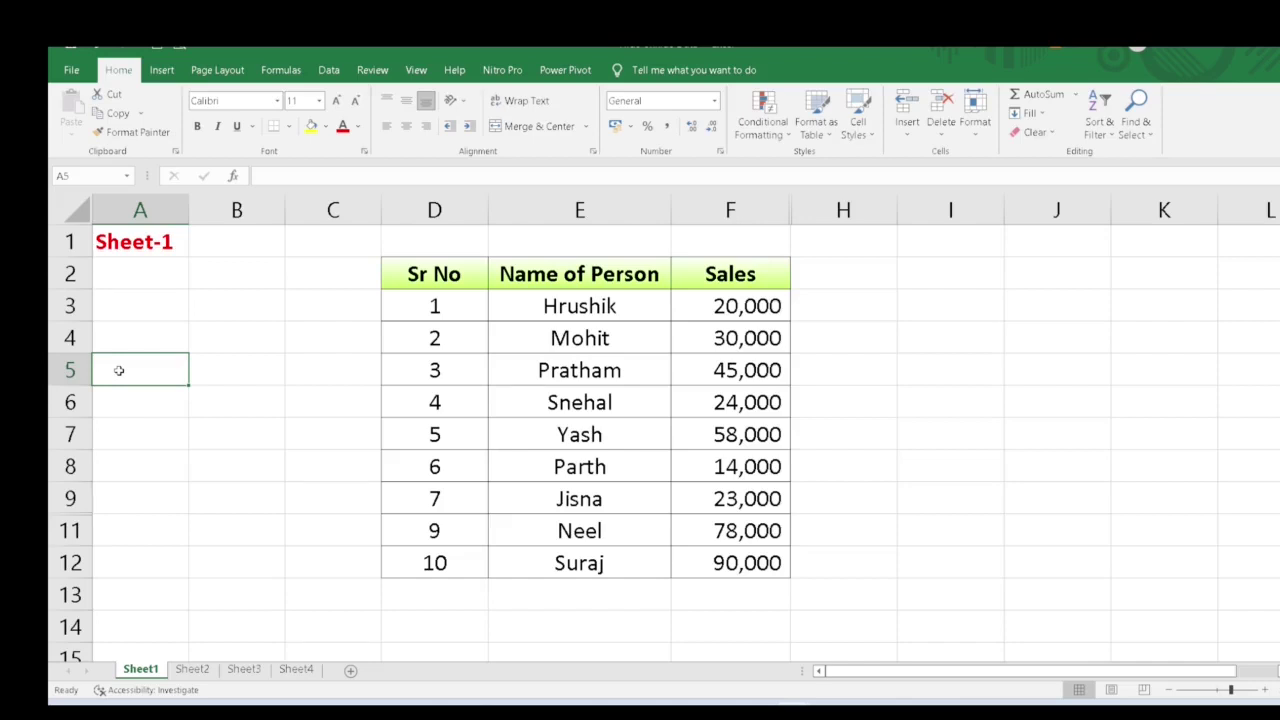
# Step: Hide column E, Name of Person, and unhide it by selecting the neighbouring columns D and F together
pyautogui.moveTo(434, 210); pyautogui.dragTo(800, 205)
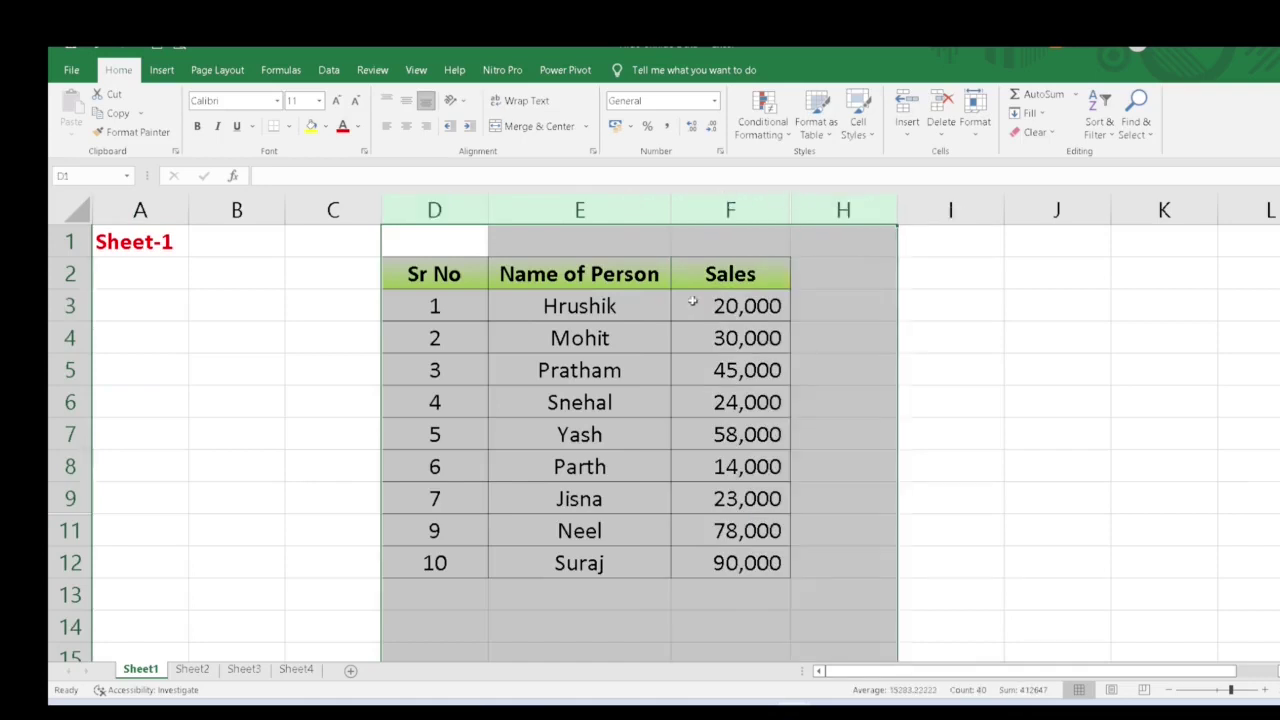
pyautogui.click(579, 209)
pyautogui.rightClick(579, 207)
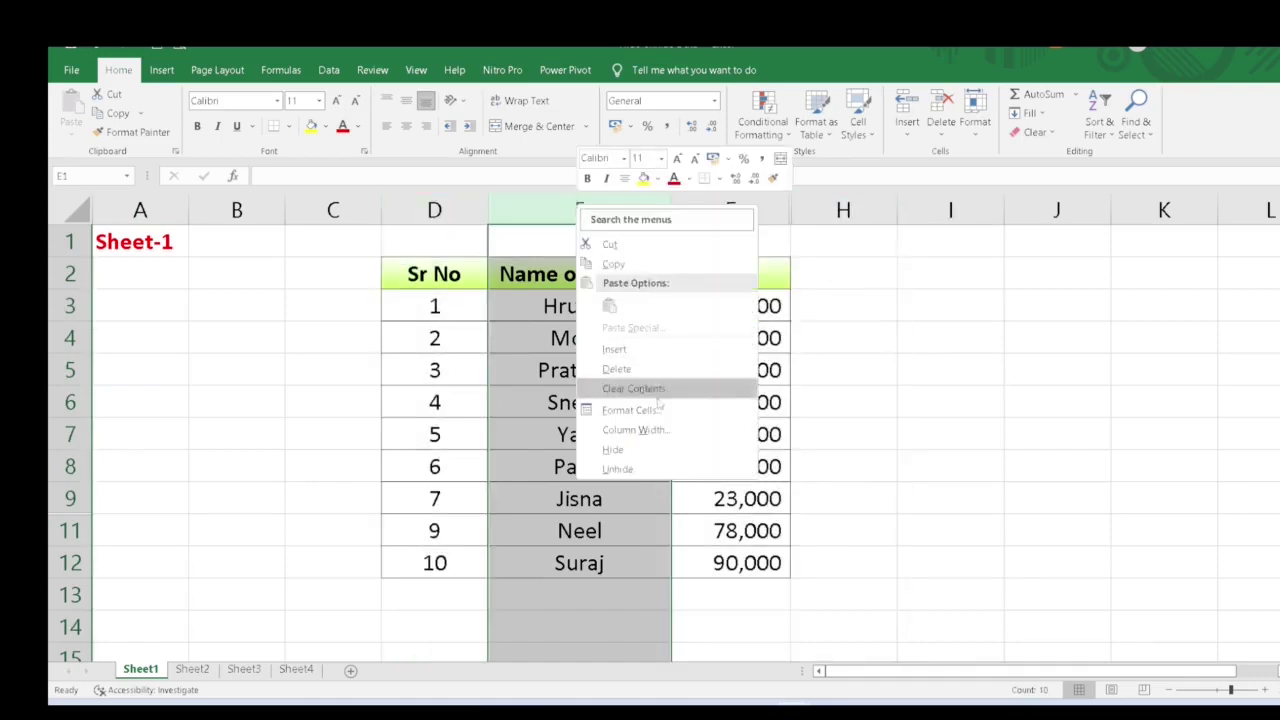
pyautogui.click(617, 451)
pyautogui.moveTo(451, 210); pyautogui.dragTo(537, 213)
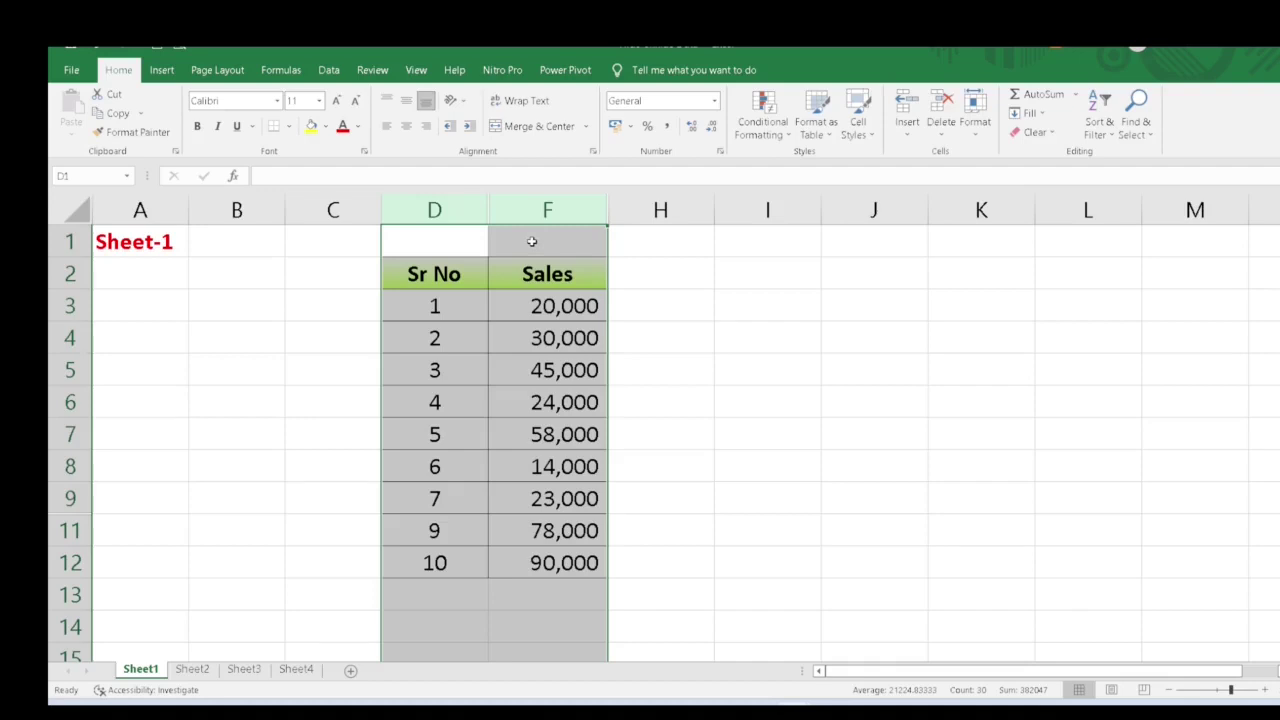
pyautogui.rightClick(532, 241)
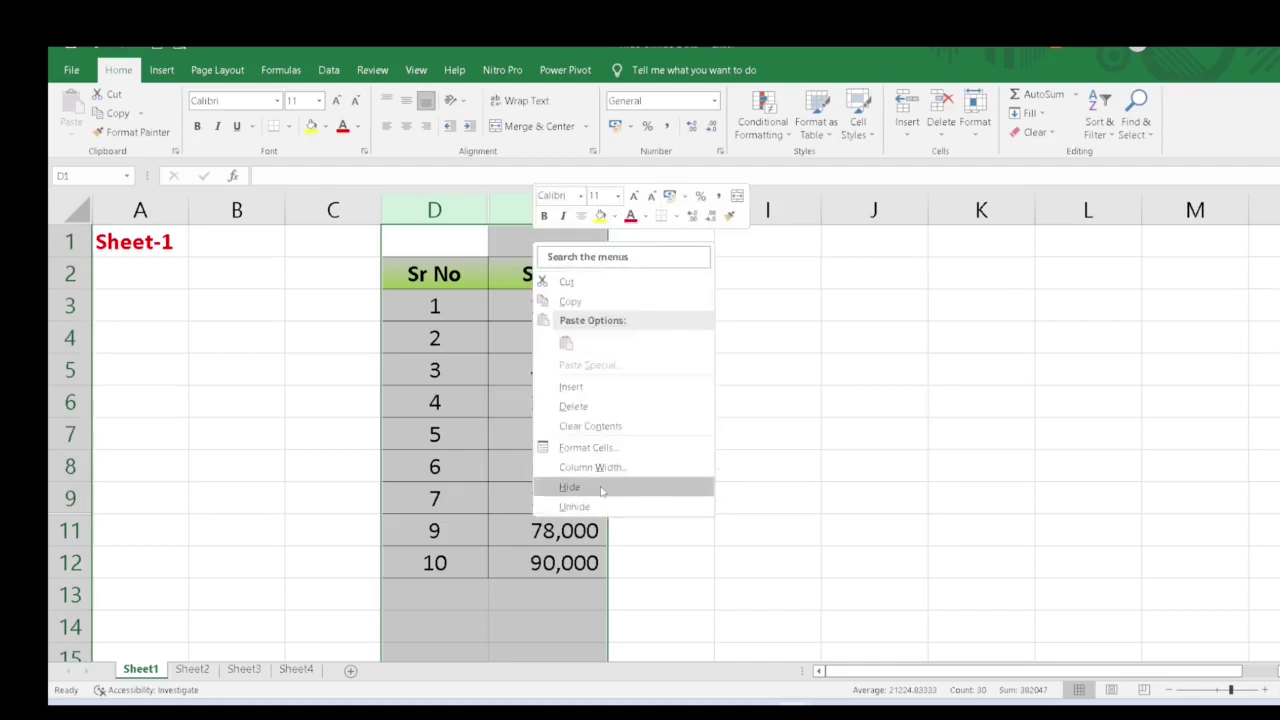
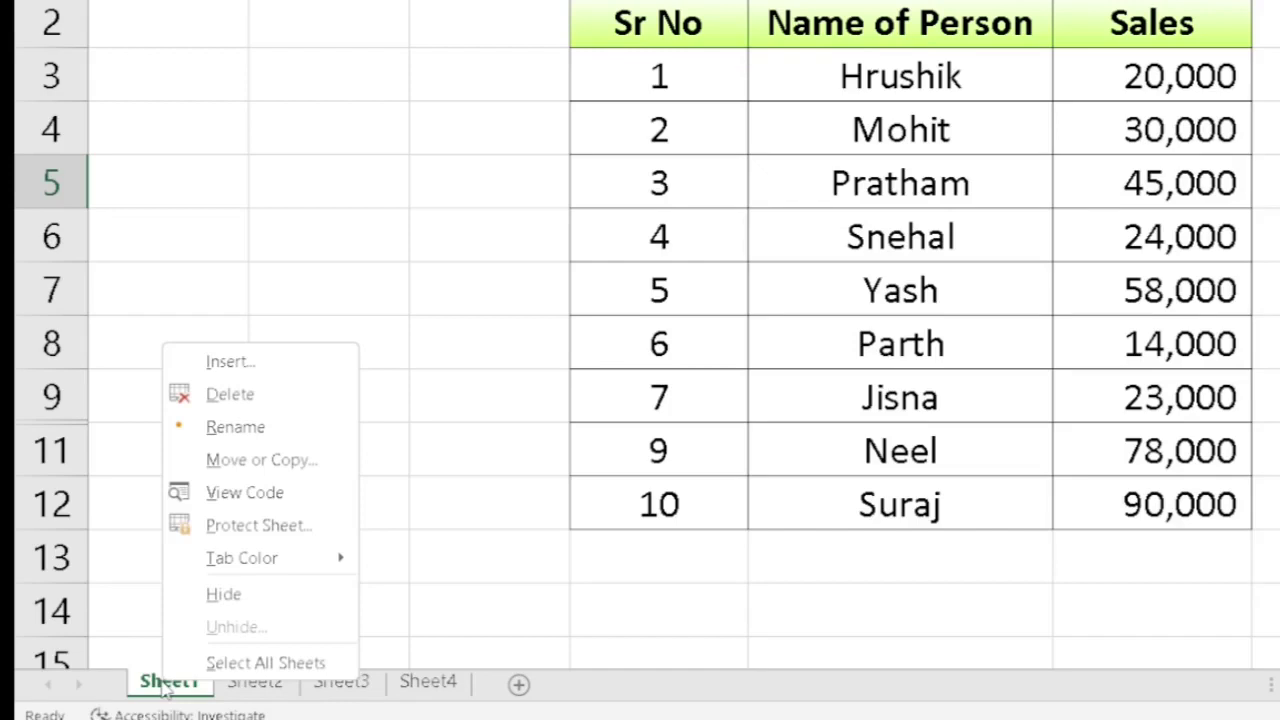
# Step: Hide the worksheet Sheet1 and unhide it again from Sheet2
pyautogui.click(247, 598)
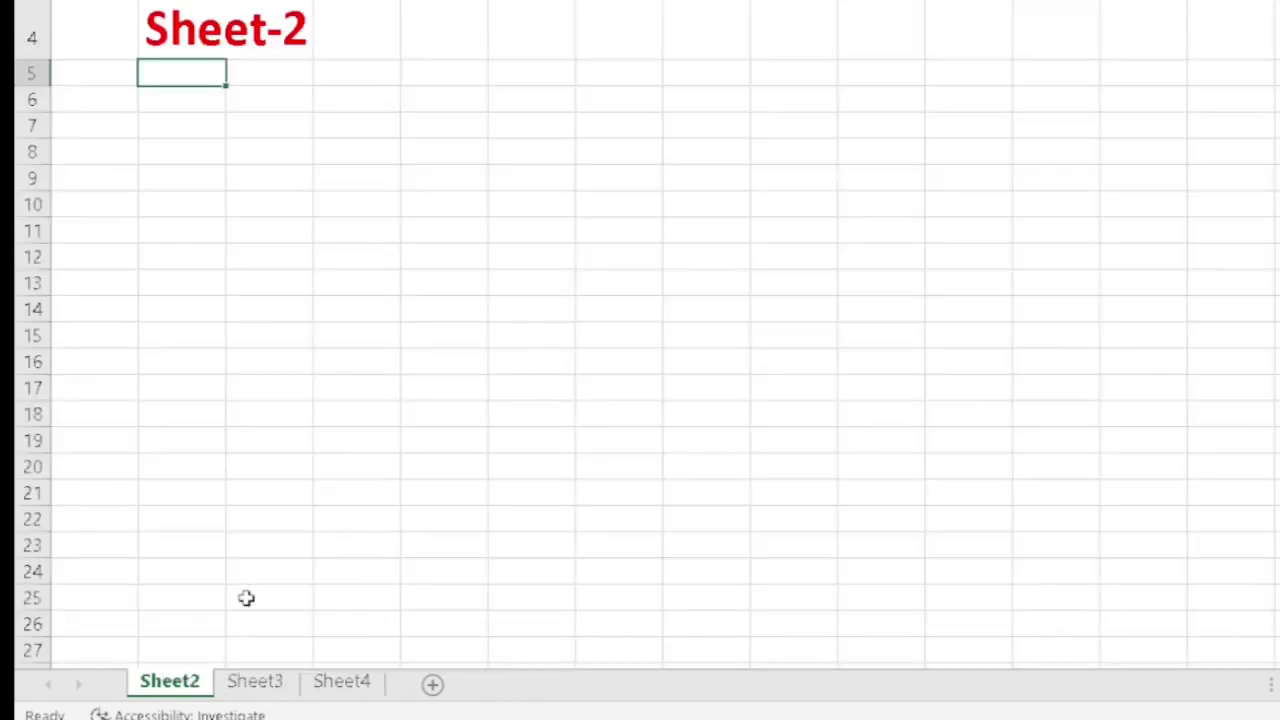
pyautogui.click(494, 205)
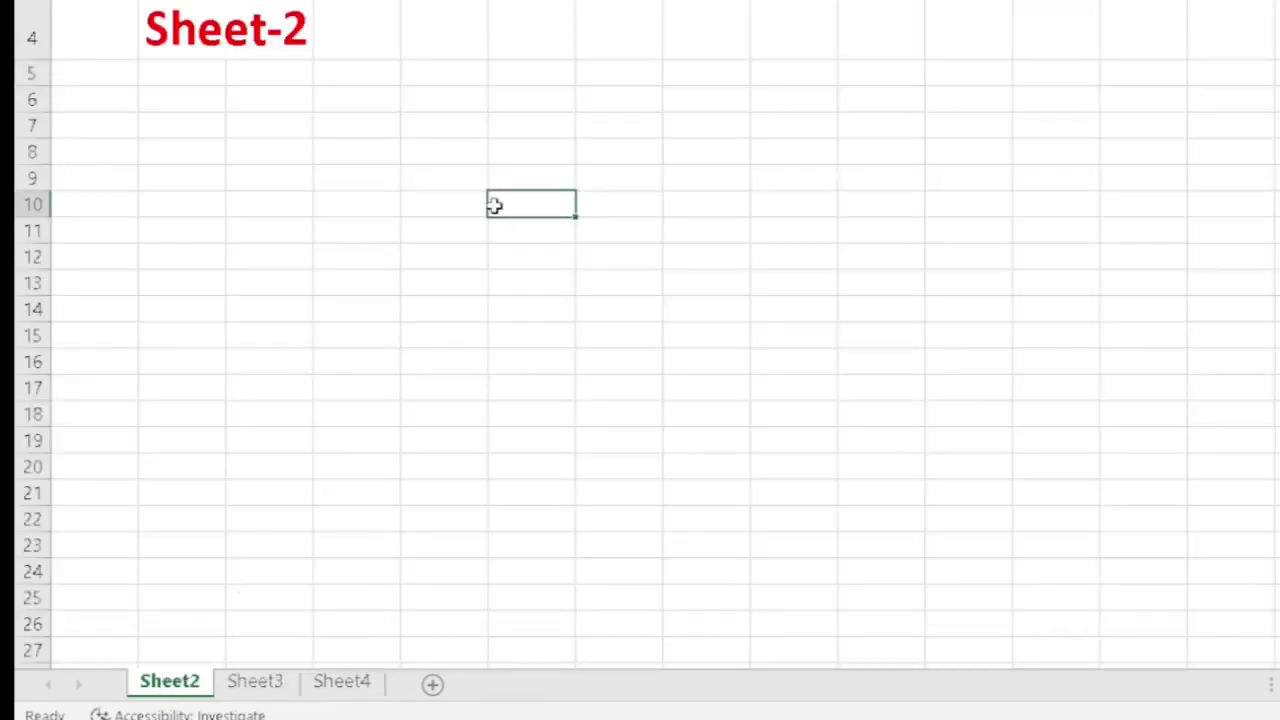
pyautogui.rightClick(175, 680)
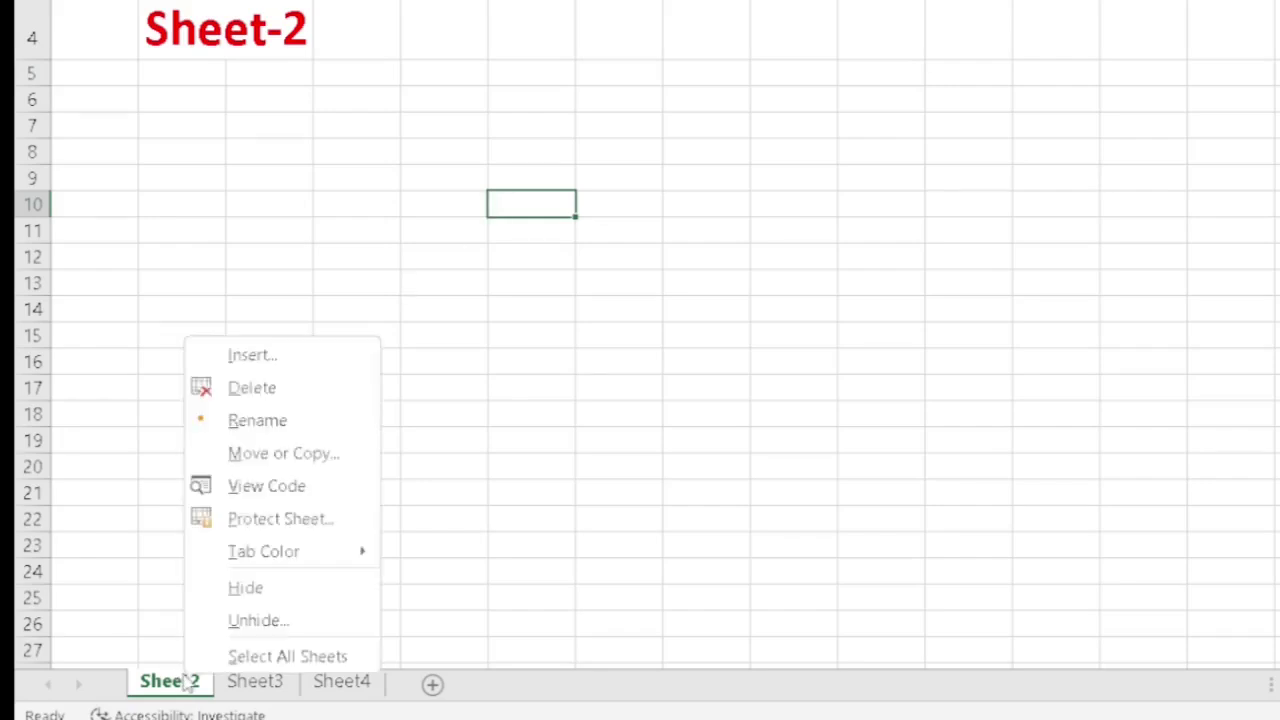
pyautogui.click(244, 624)
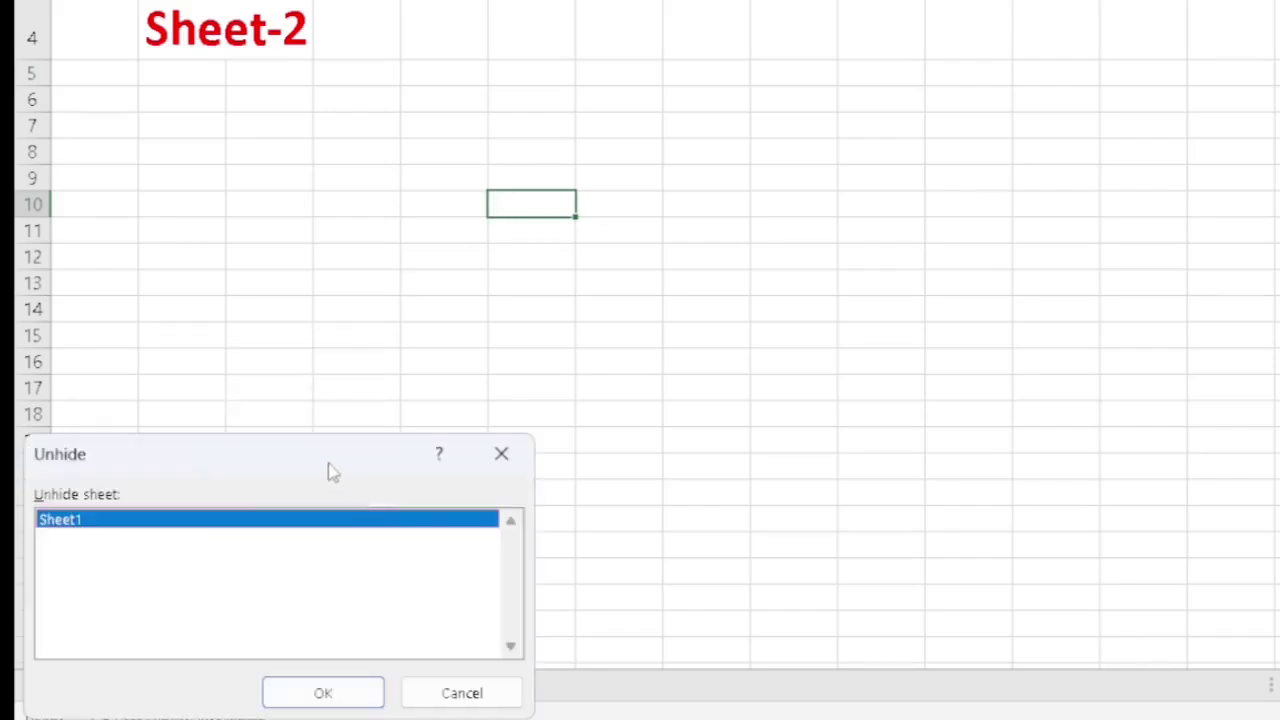
pyautogui.click(323, 691)
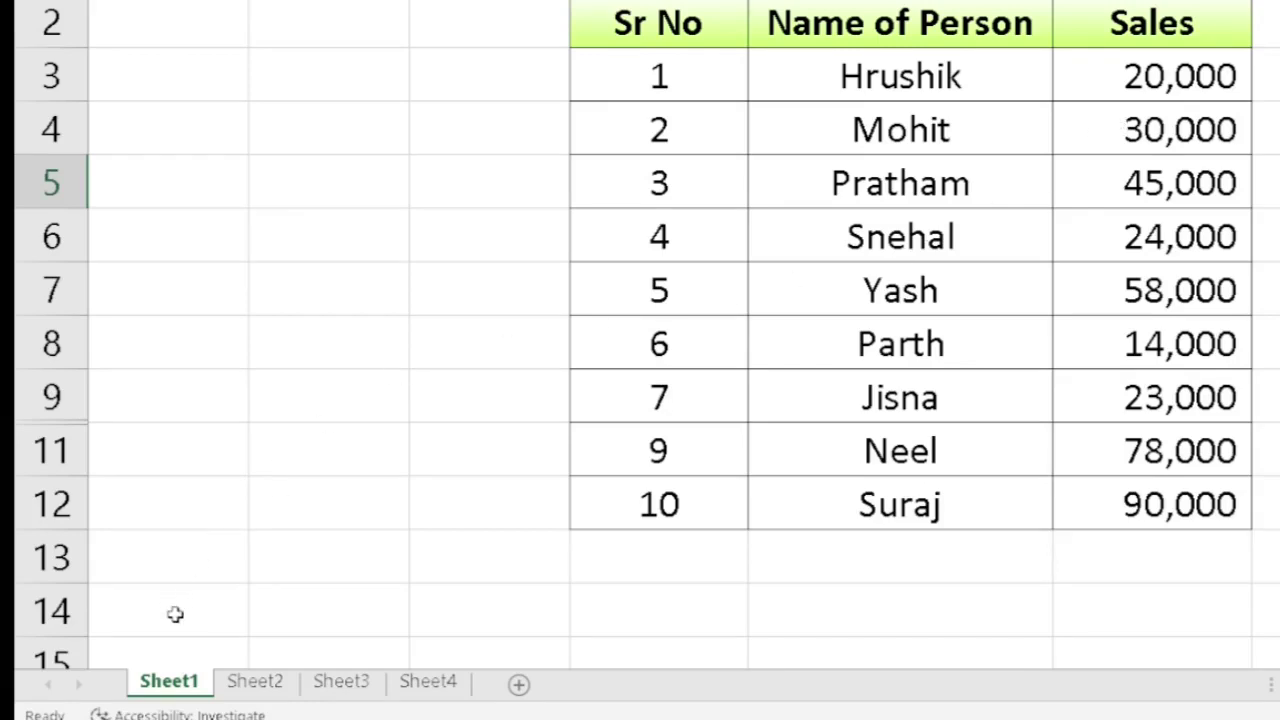
# Step: Make Sheet1 very hidden through its Visible property in the VBA editor and return to the workbook
pyautogui.rightClick(170, 684)
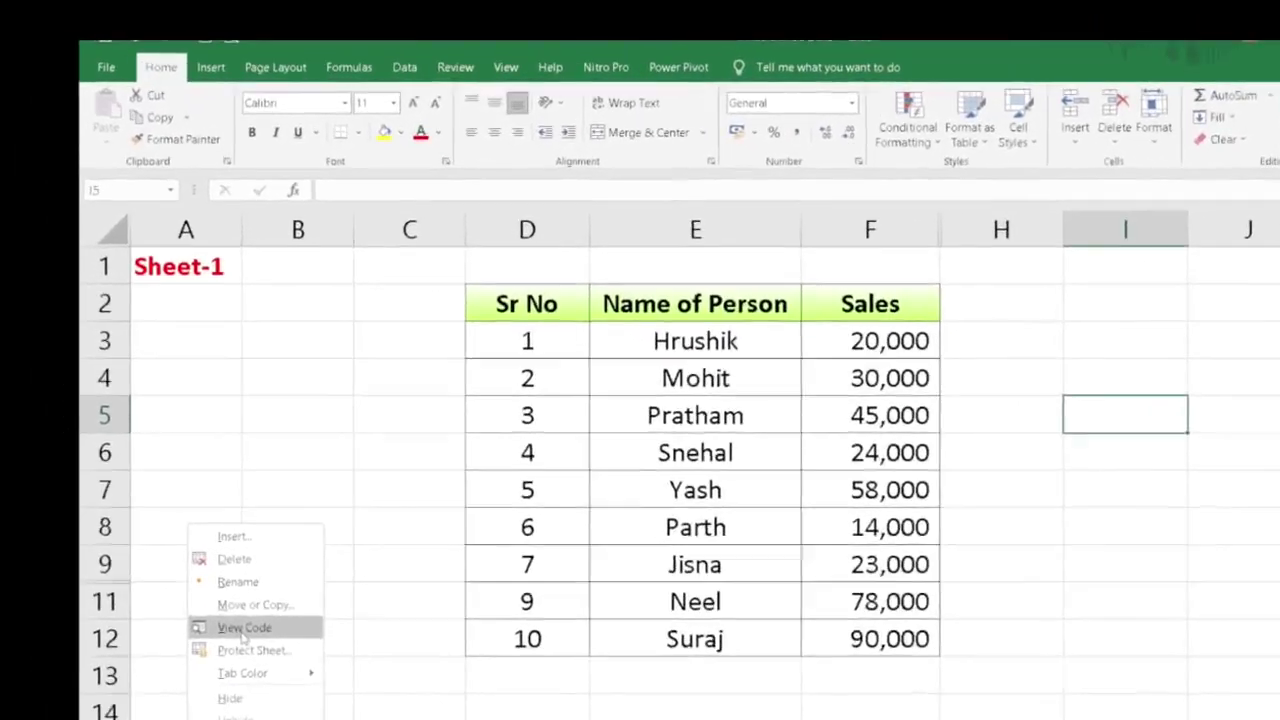
pyautogui.click(191, 552)
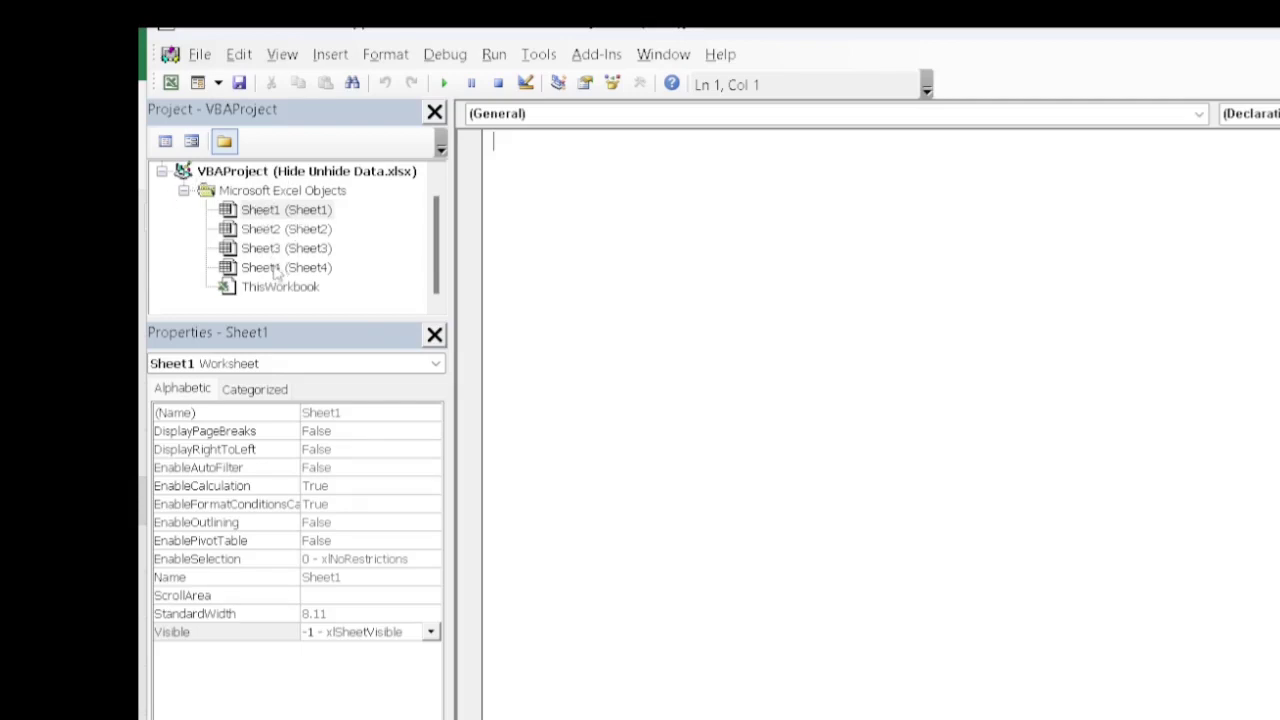
pyautogui.click(289, 213)
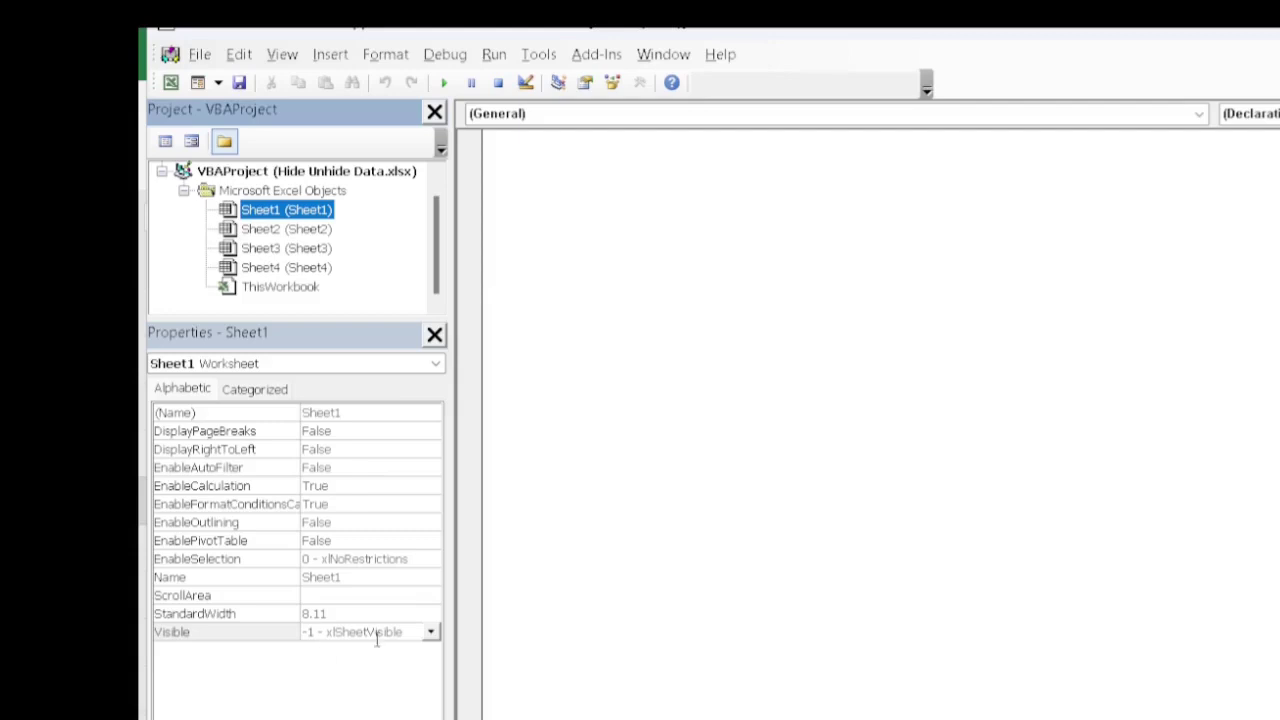
pyautogui.click(430, 636)
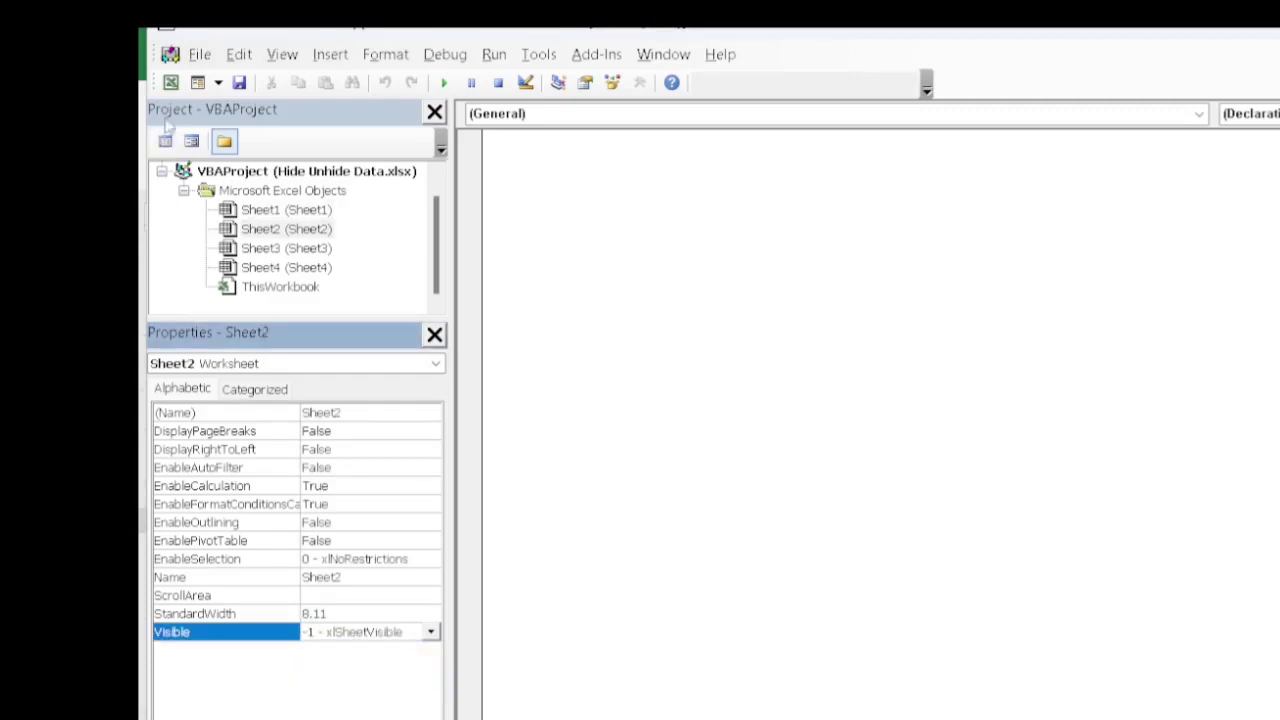
pyautogui.click(200, 56)
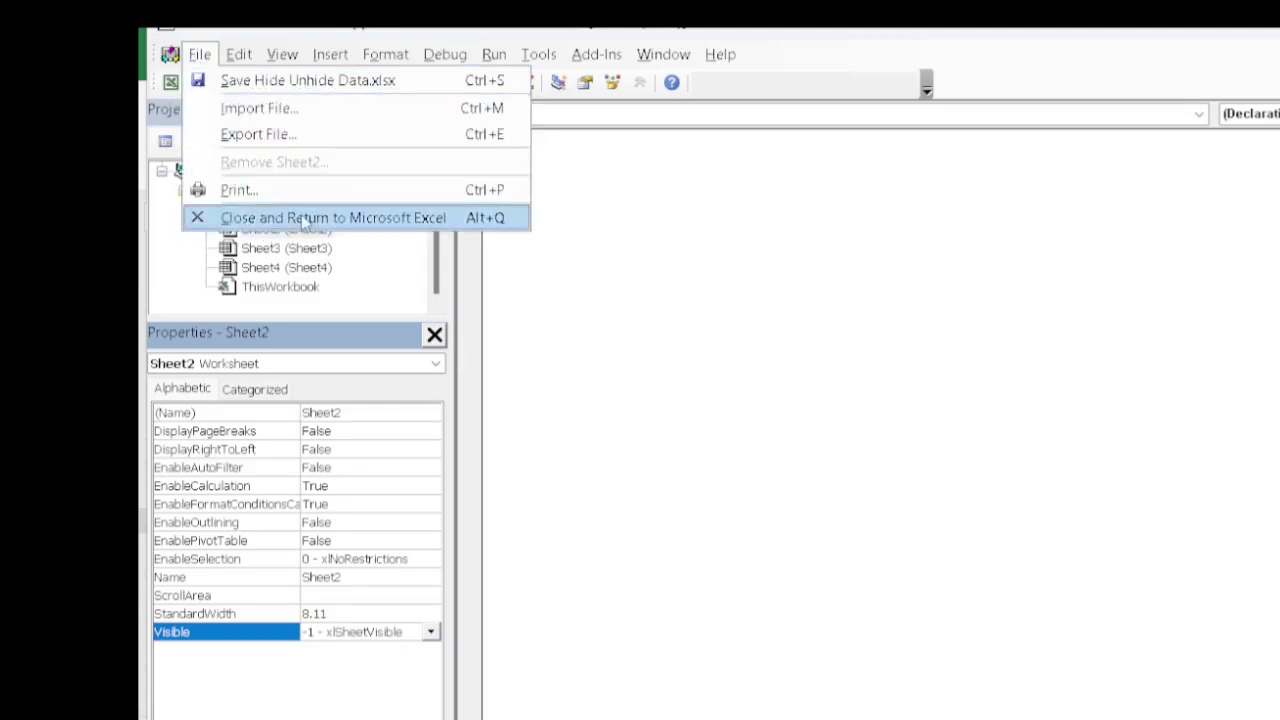
pyautogui.click(302, 218)
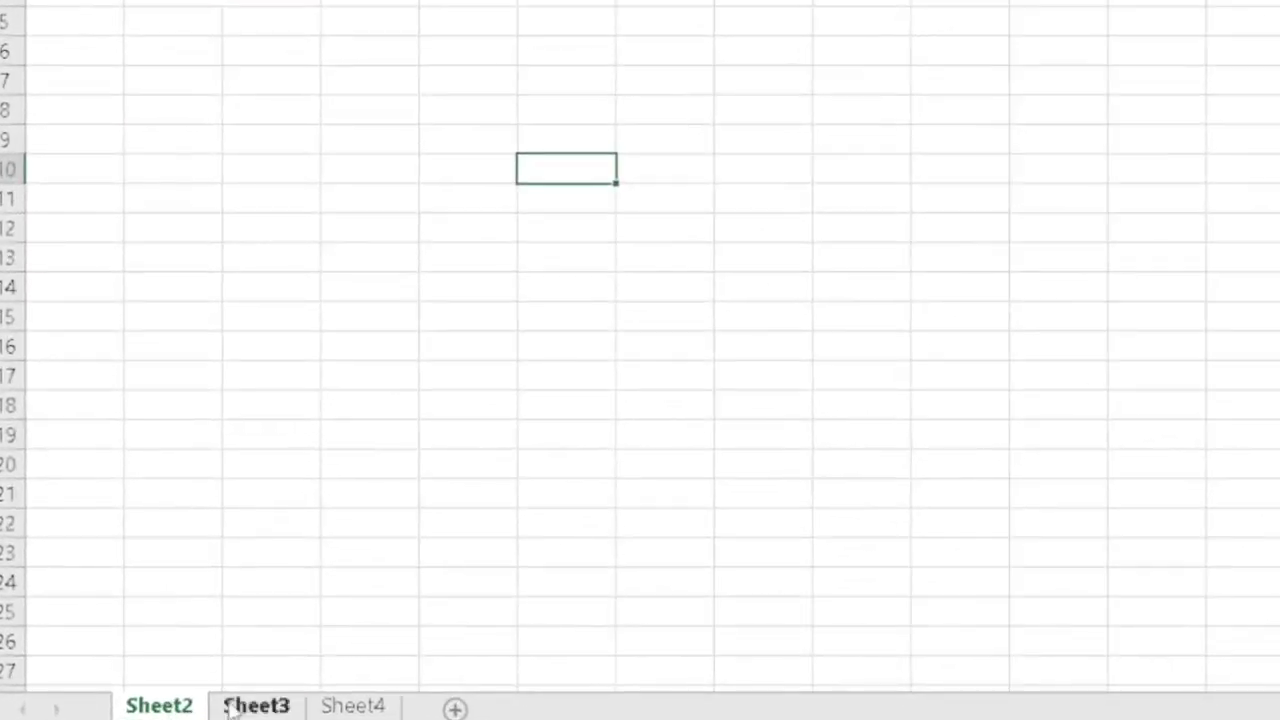
# Step: Make the very hidden Sheet1 visible again by setting its Visible property to -1 - xlSheetVisible in the VBA editor
pyautogui.rightClick(167, 710)
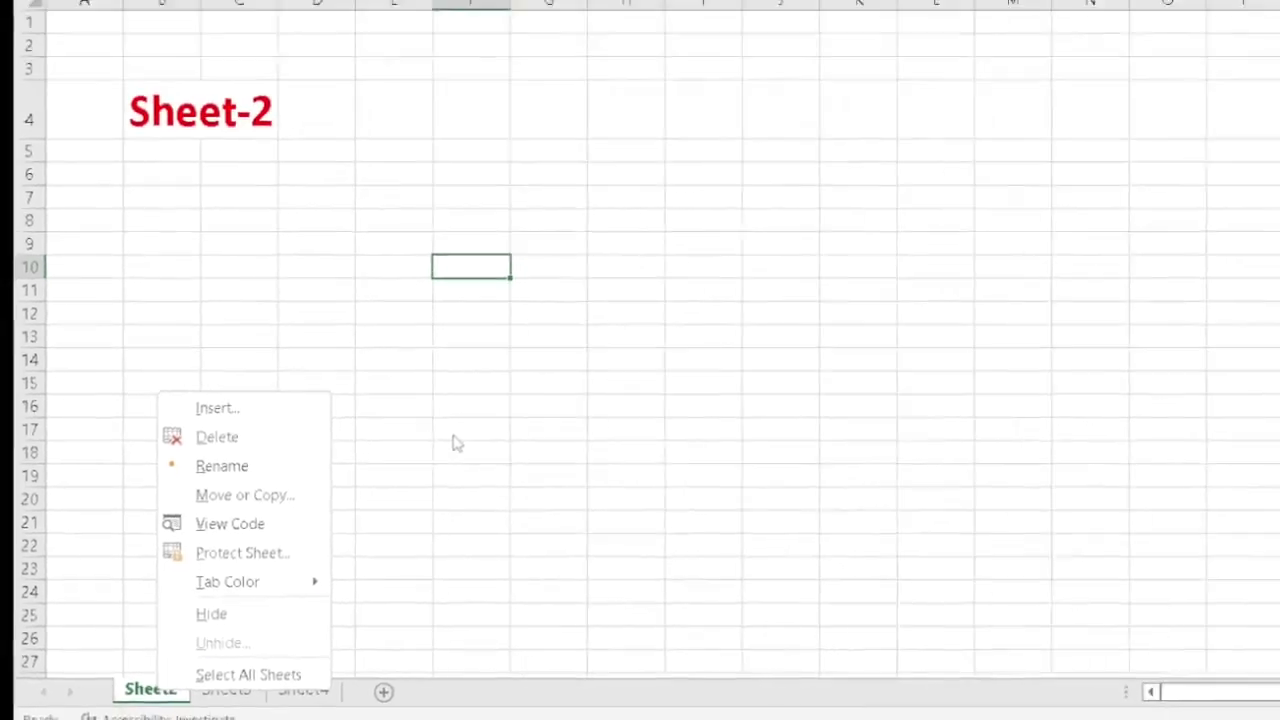
pyautogui.press('Escape')
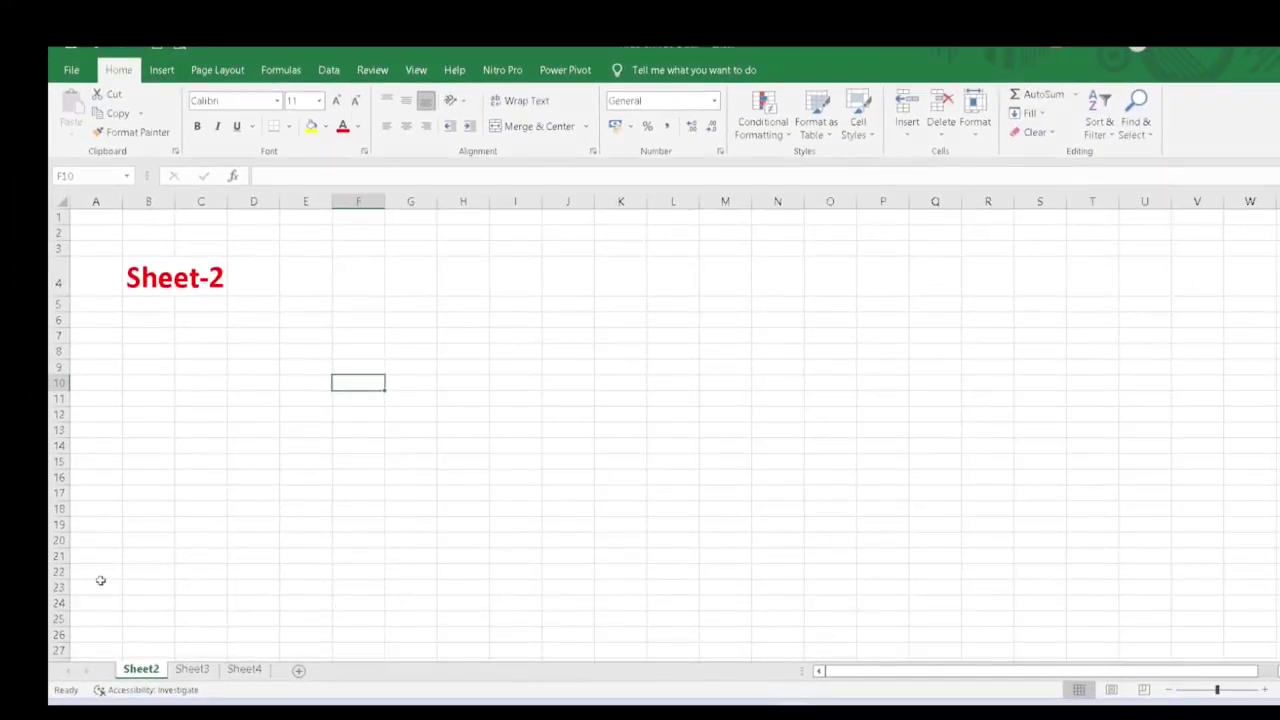
pyautogui.rightClick(149, 672)
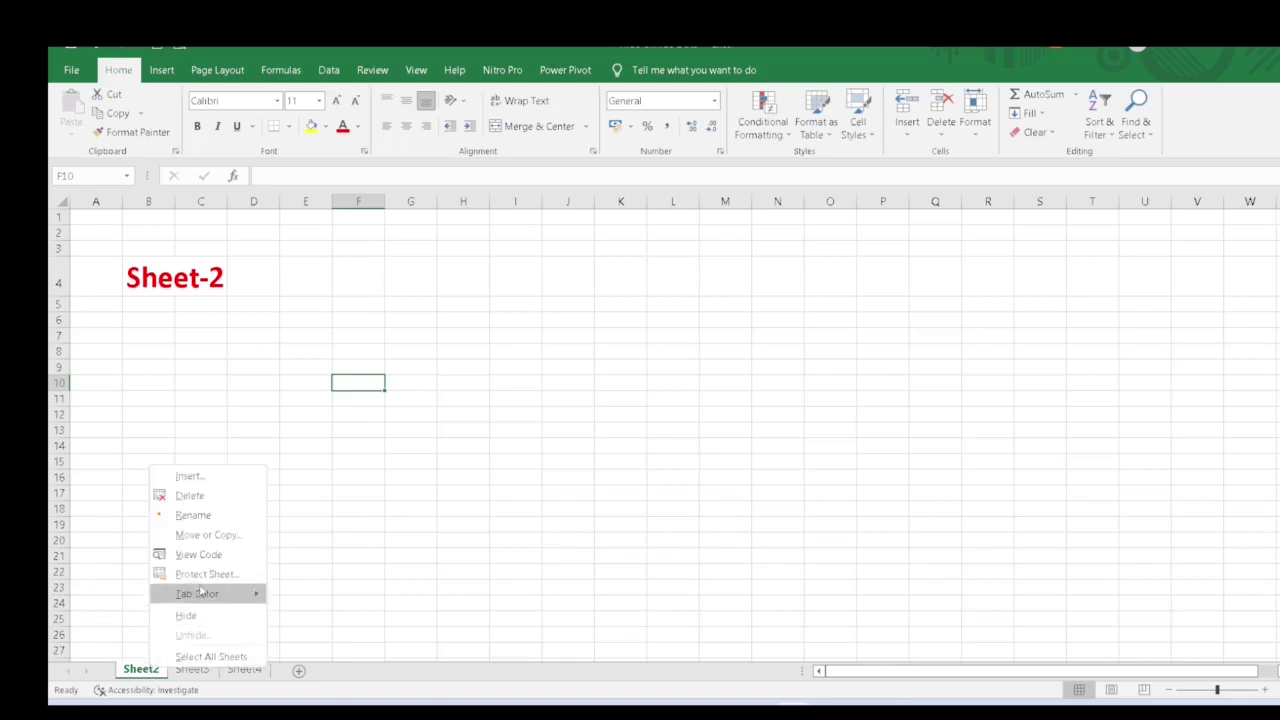
pyautogui.click(205, 556)
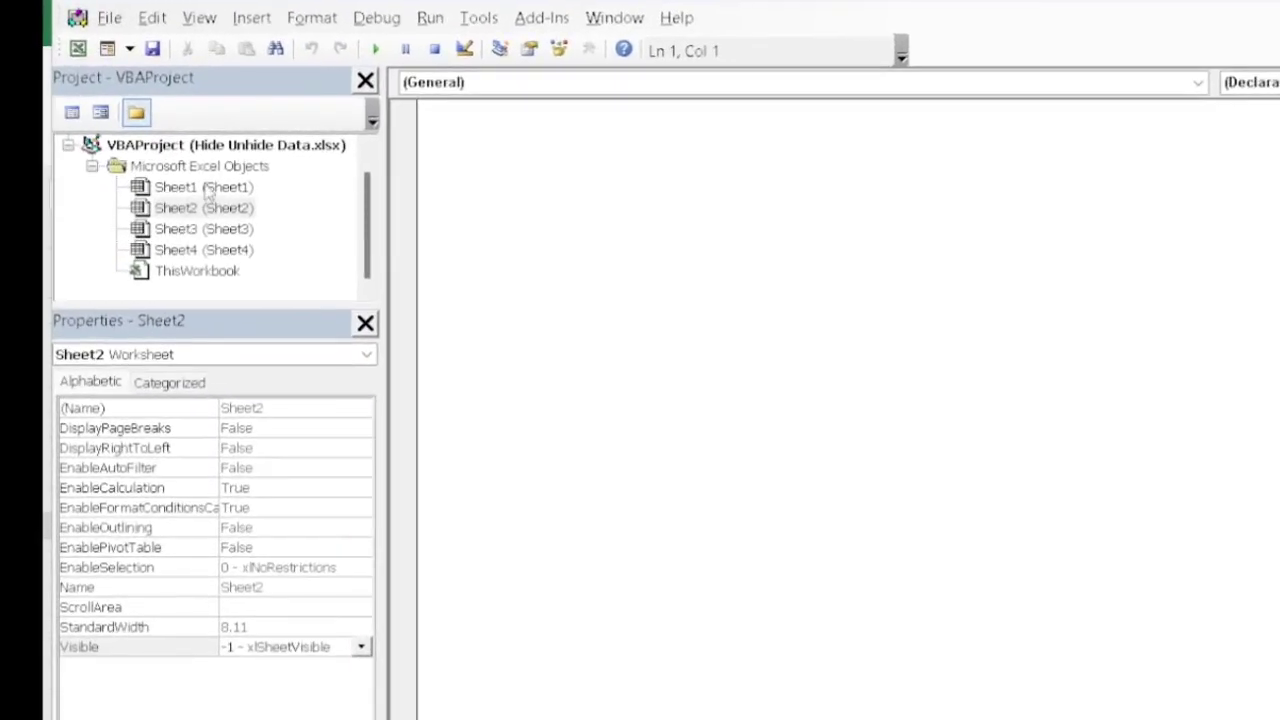
pyautogui.click(205, 188)
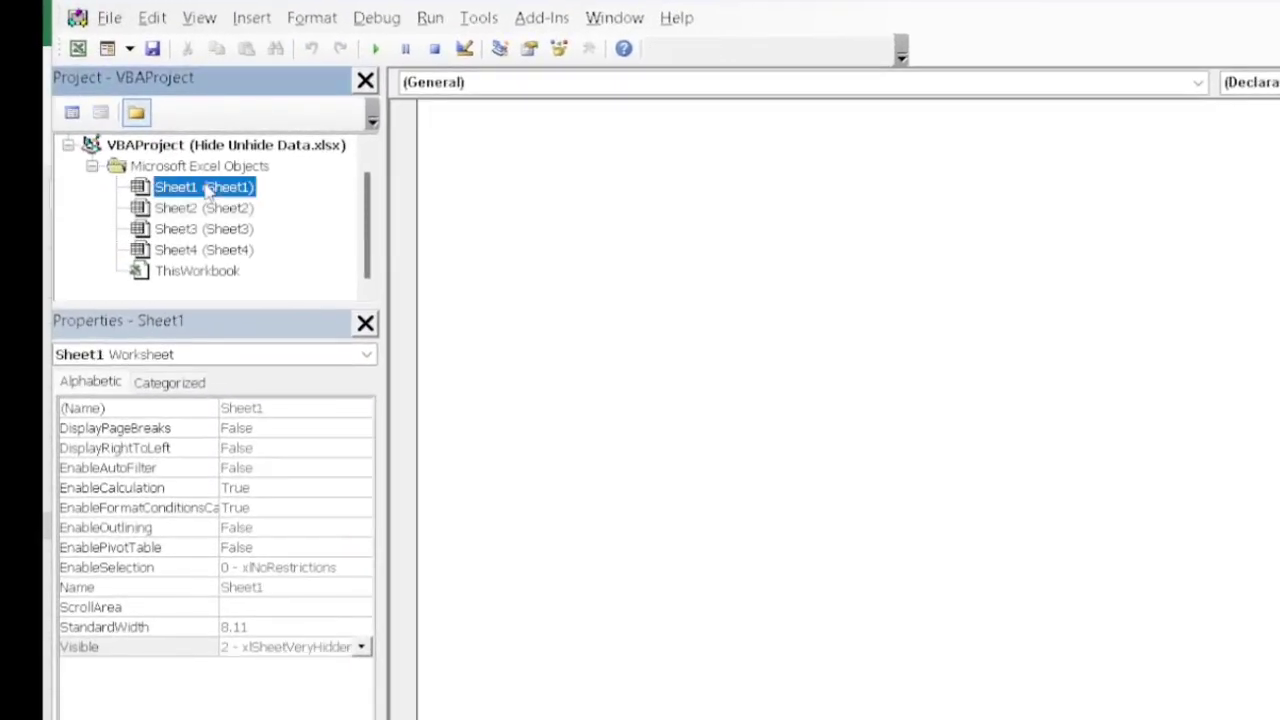
pyautogui.click(362, 648)
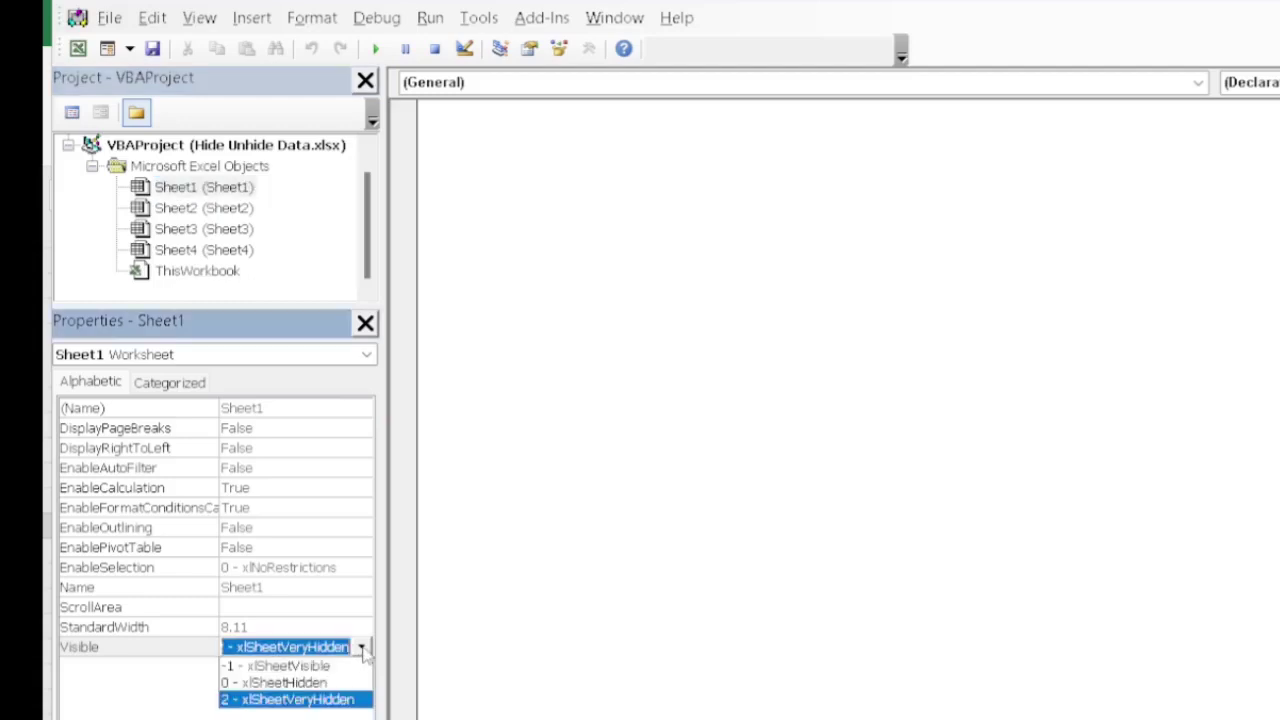
pyautogui.click(289, 666)
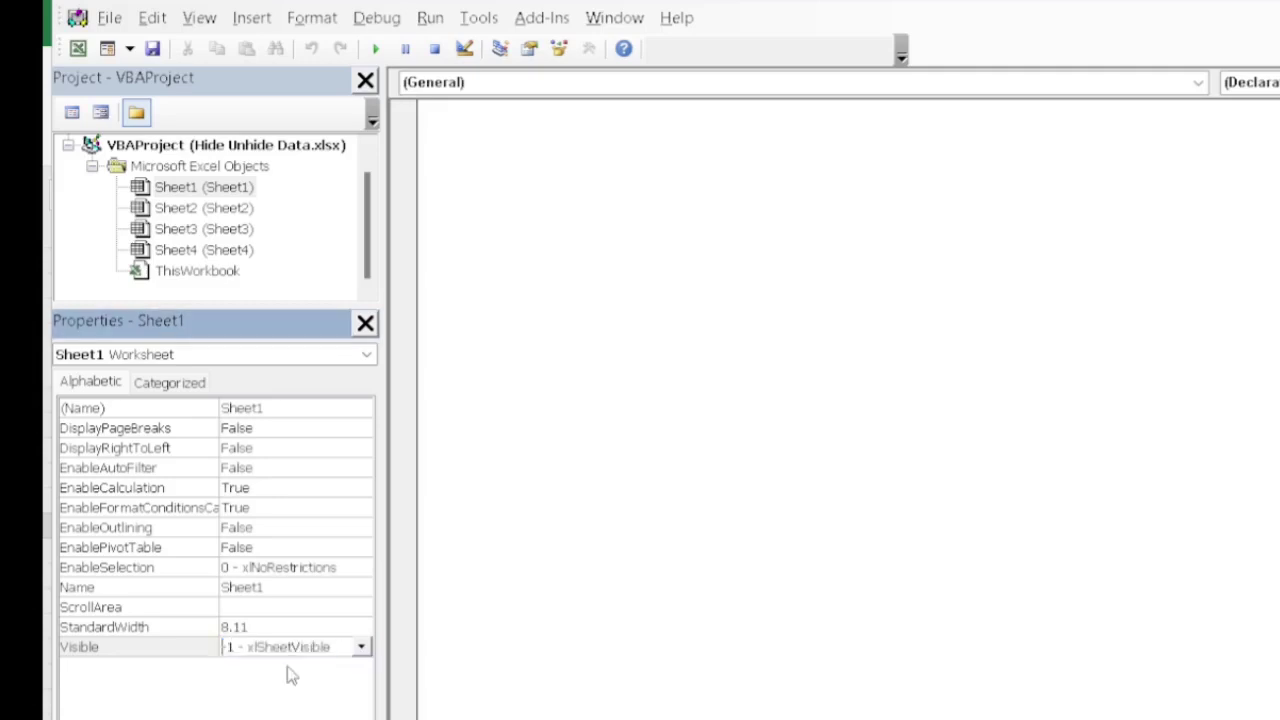
# Step: Close the VBA editor to return to the workbook and switch to the worksheet Sheet1
pyautogui.click(111, 18)
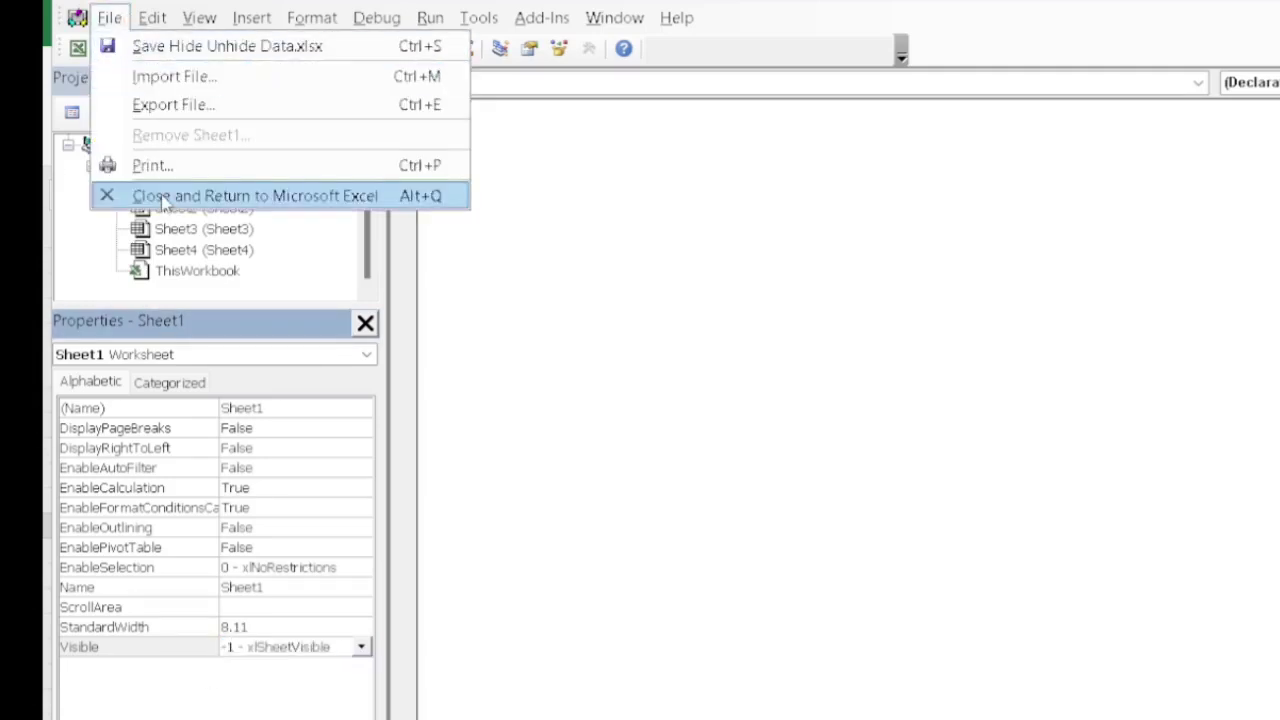
pyautogui.click(163, 197)
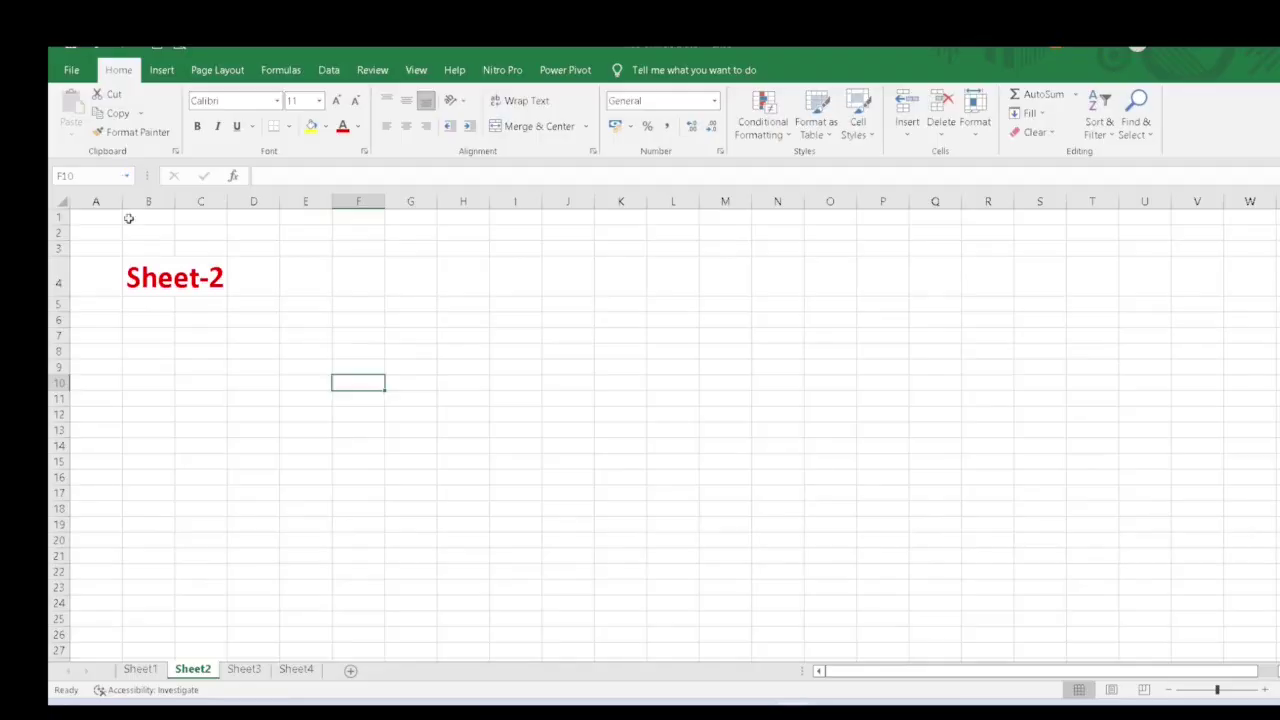
pyautogui.click(140, 669)
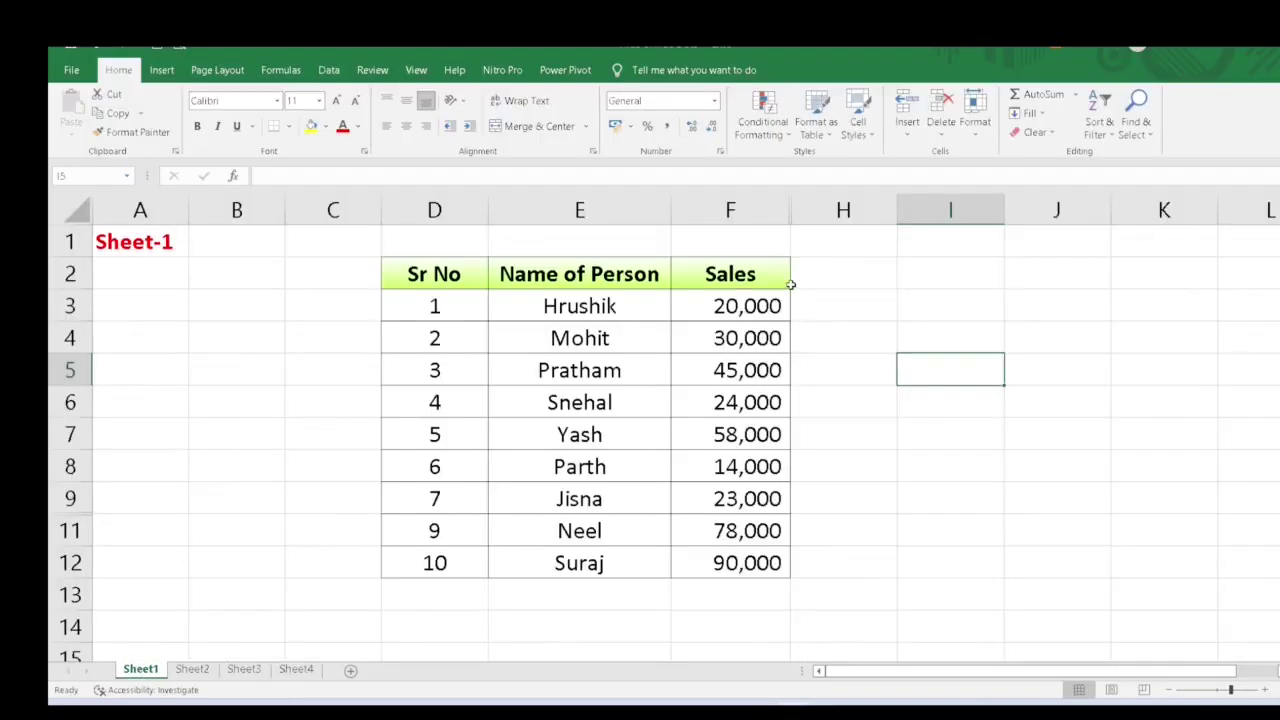